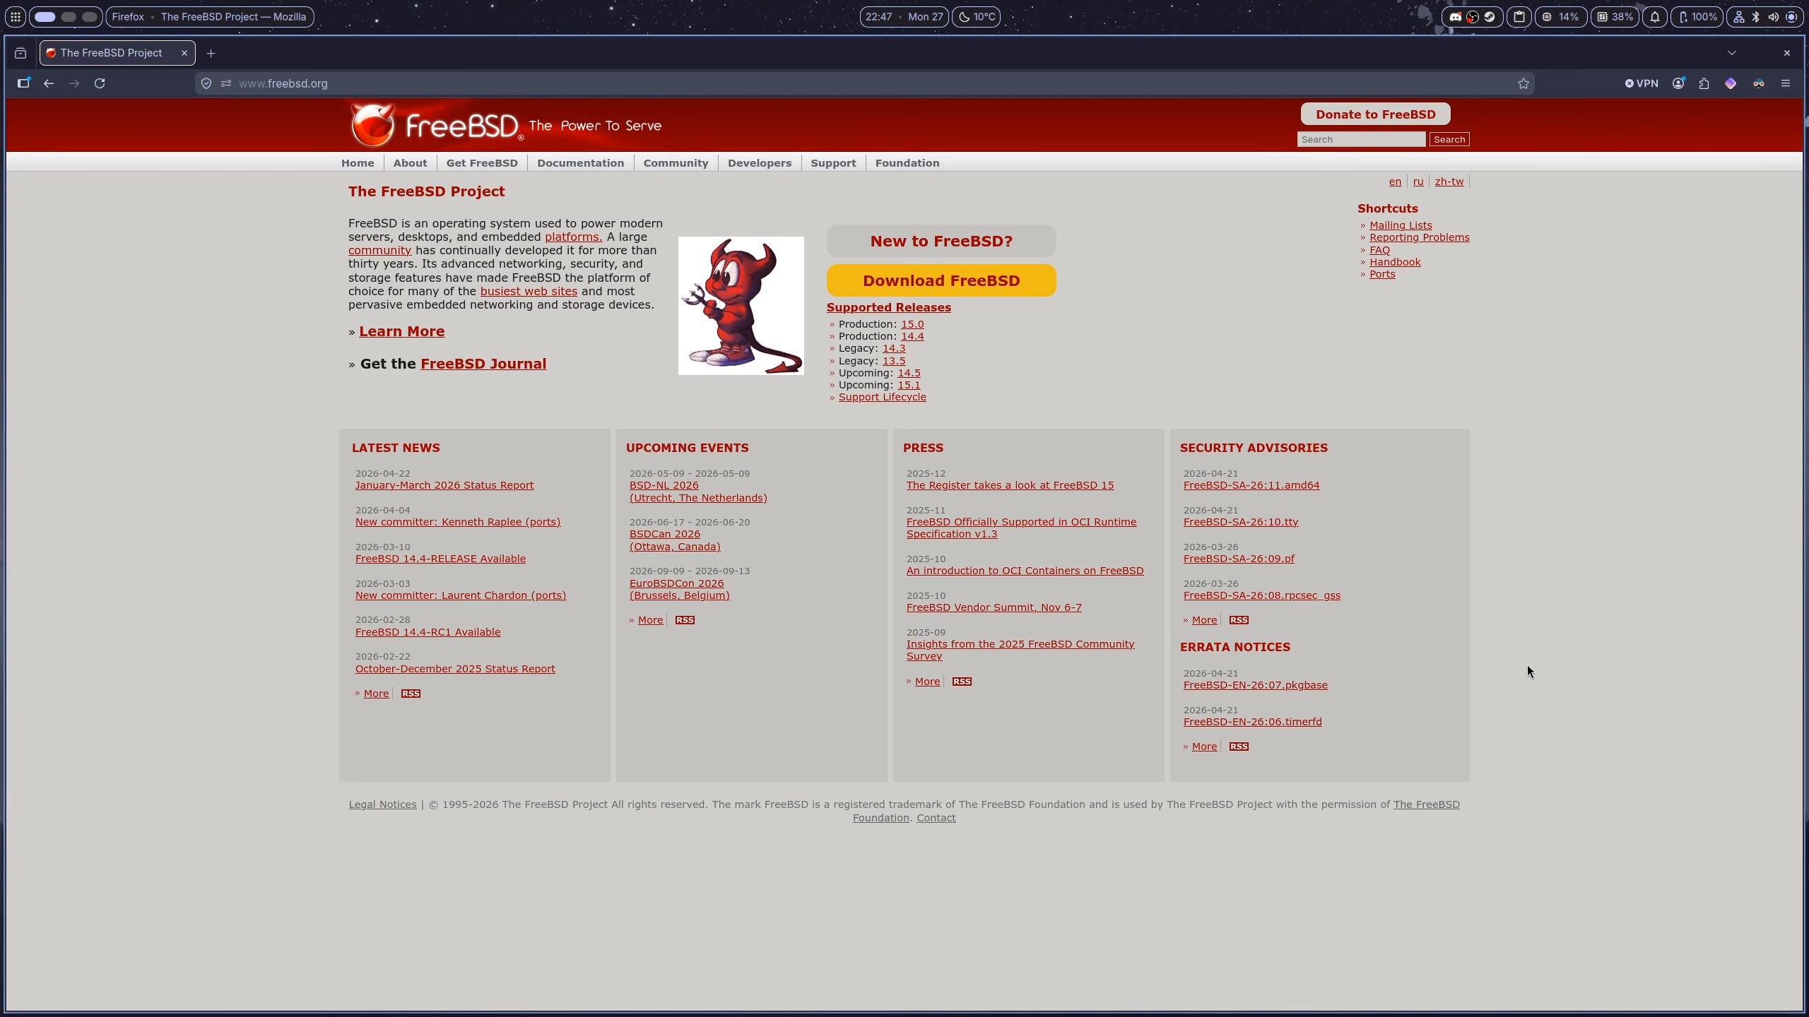
# Start a new virtual machine installing from the local FreeBSD 15.0 ISO
pyautogui.press('super+2')
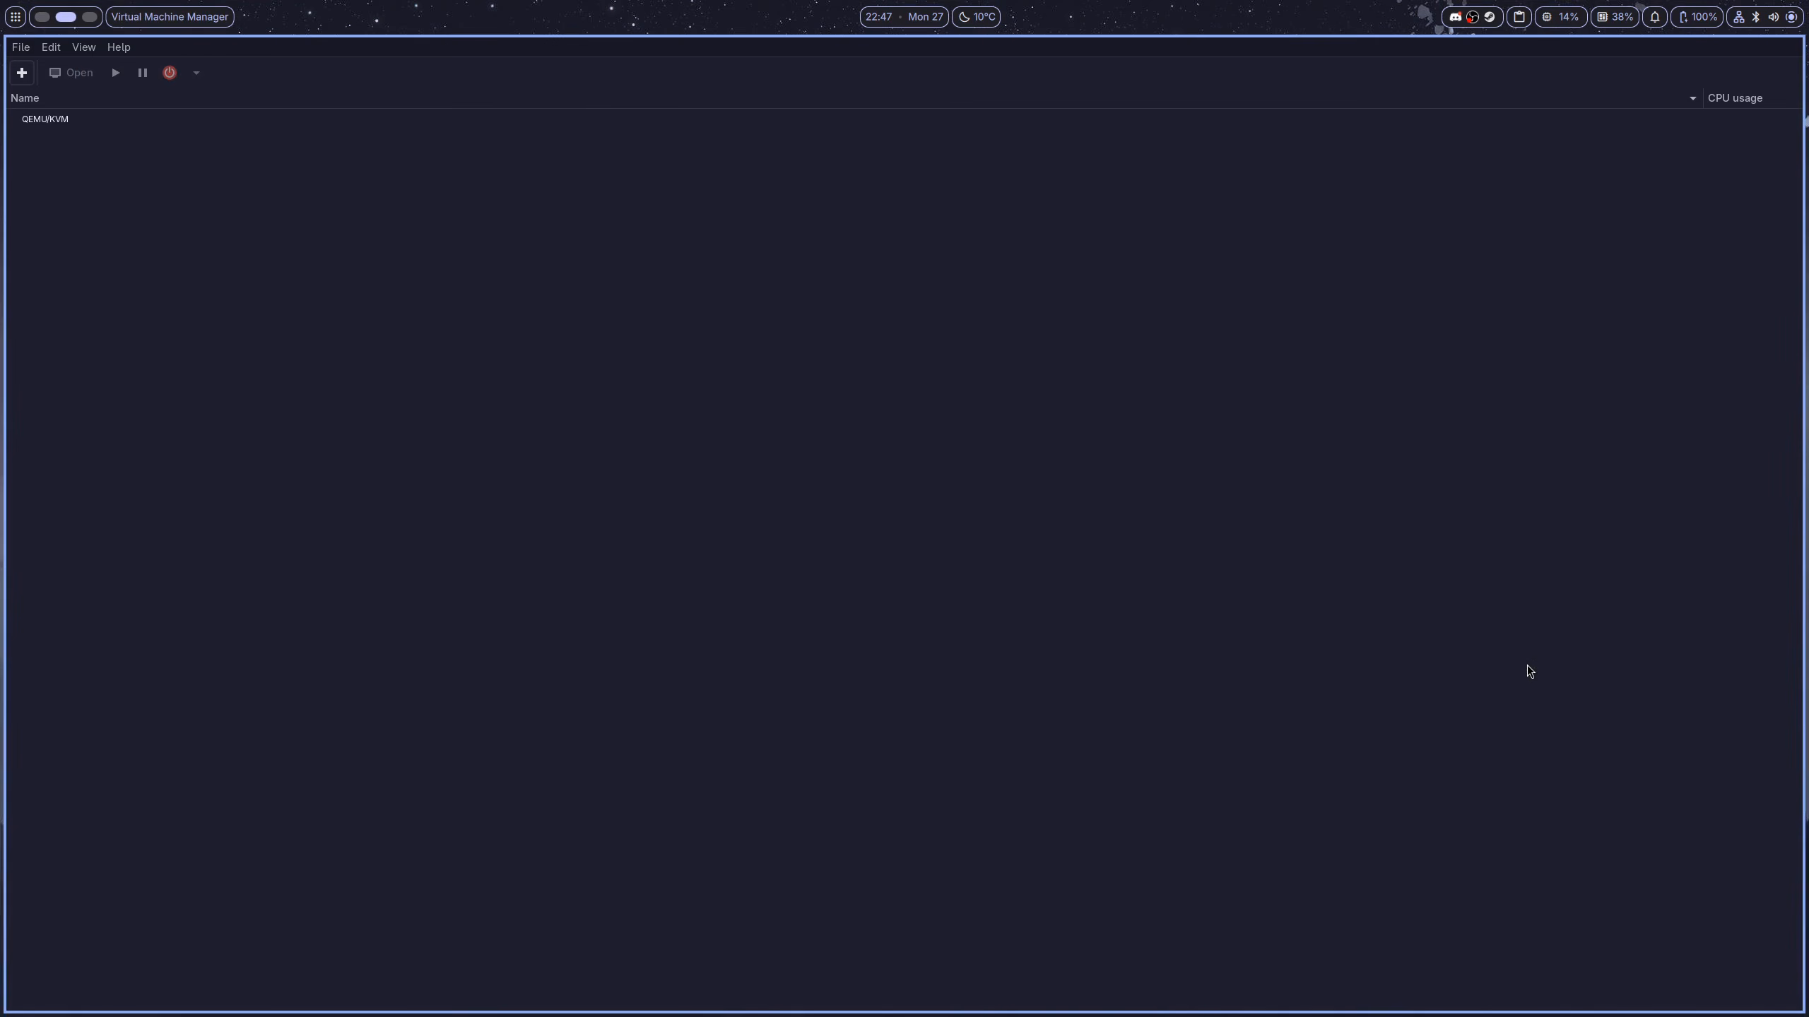
pyautogui.click(20, 83)
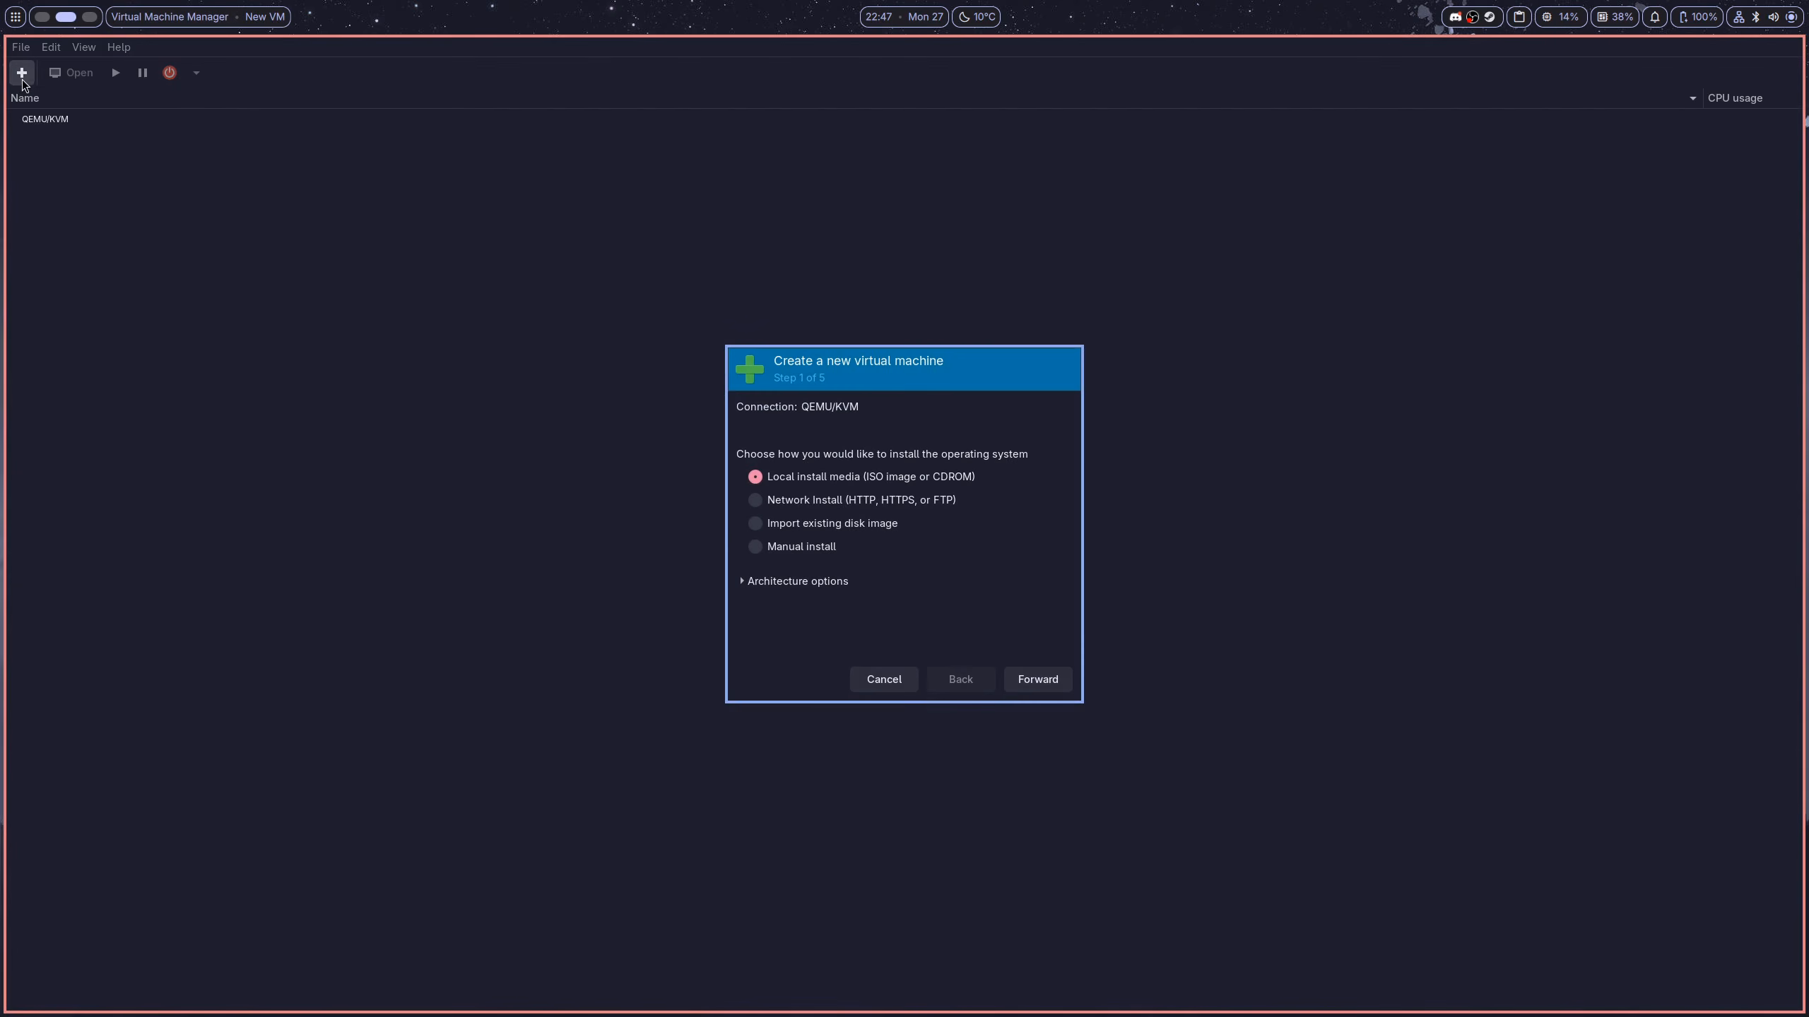
pyautogui.click(1051, 686)
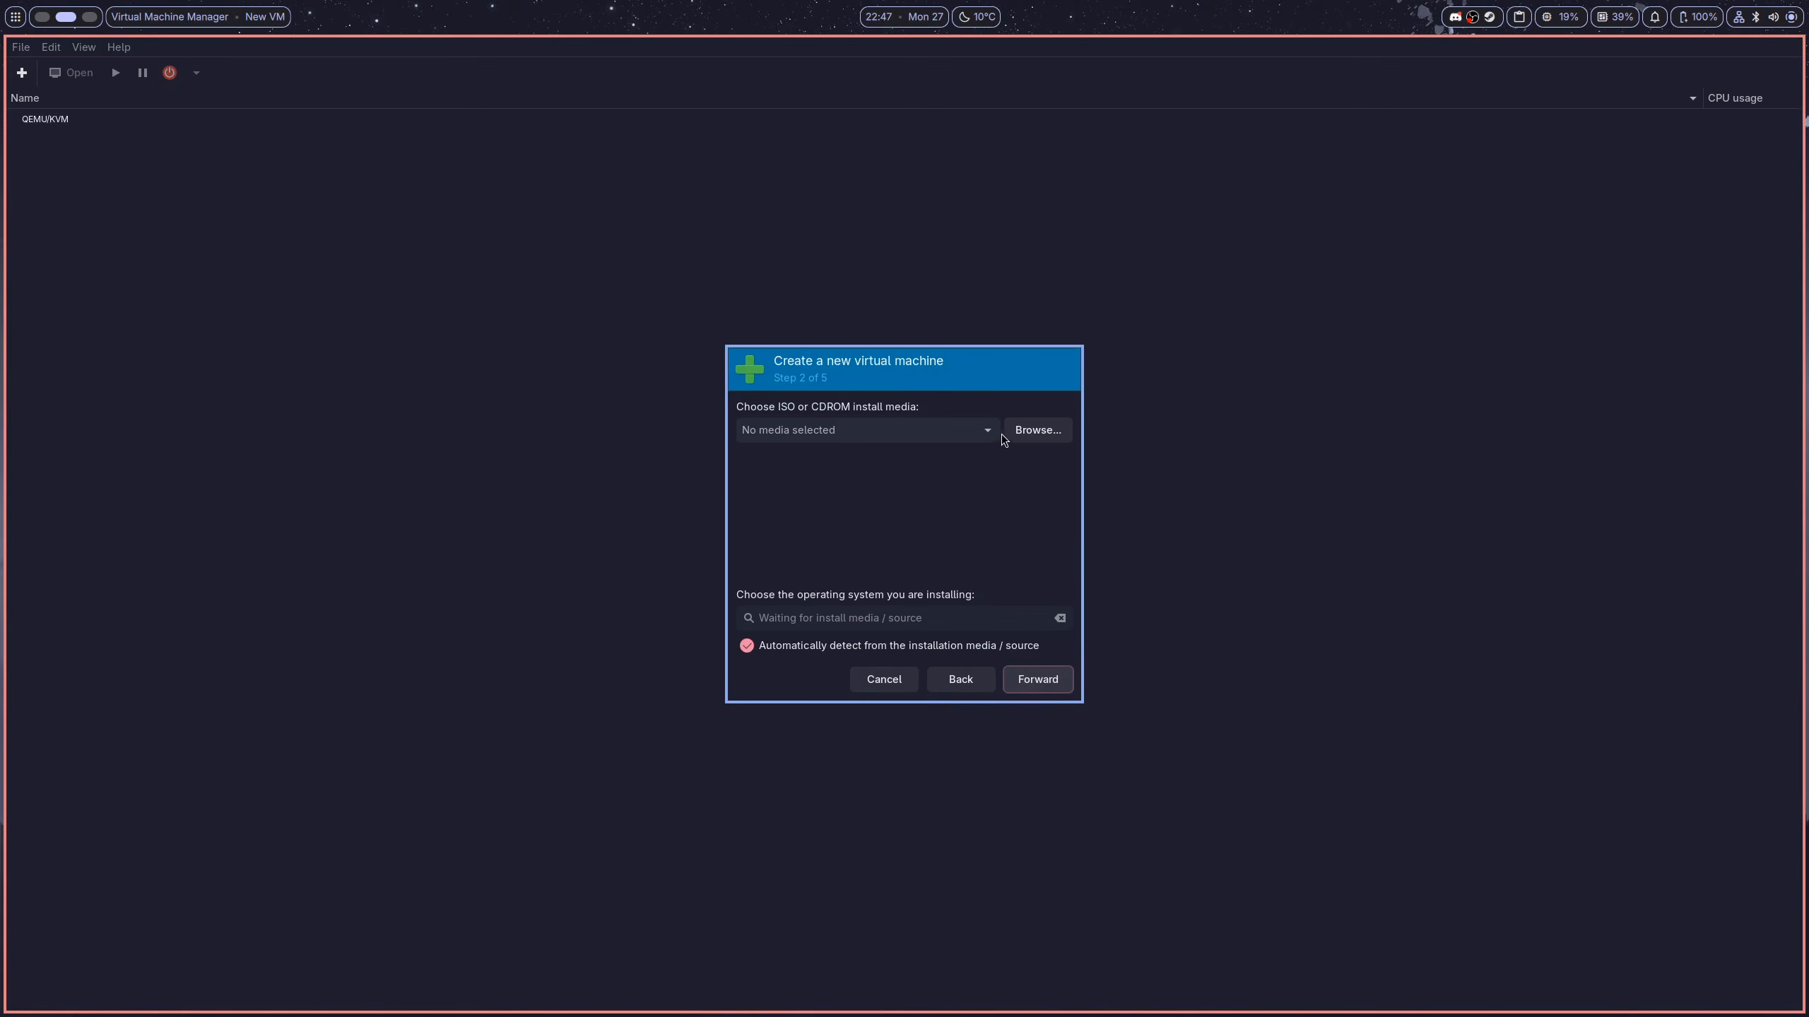
pyautogui.click(996, 432)
pyautogui.click(975, 460)
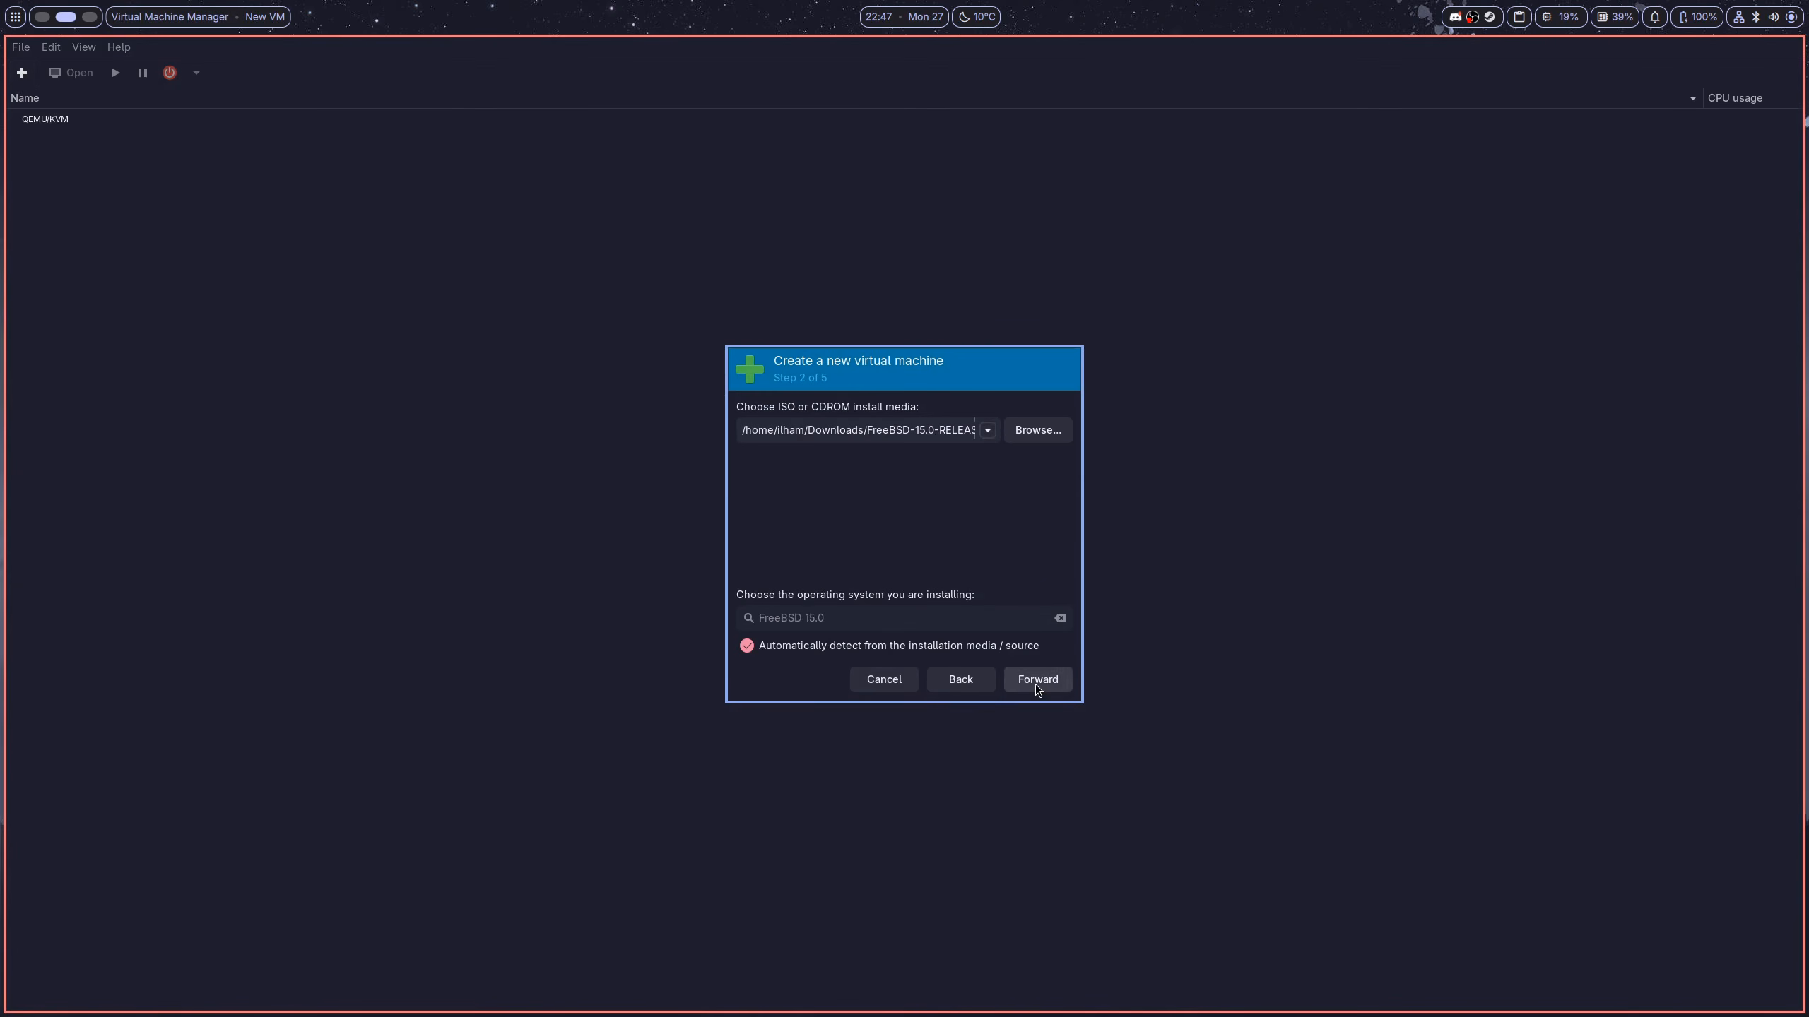
pyautogui.click(1035, 682)
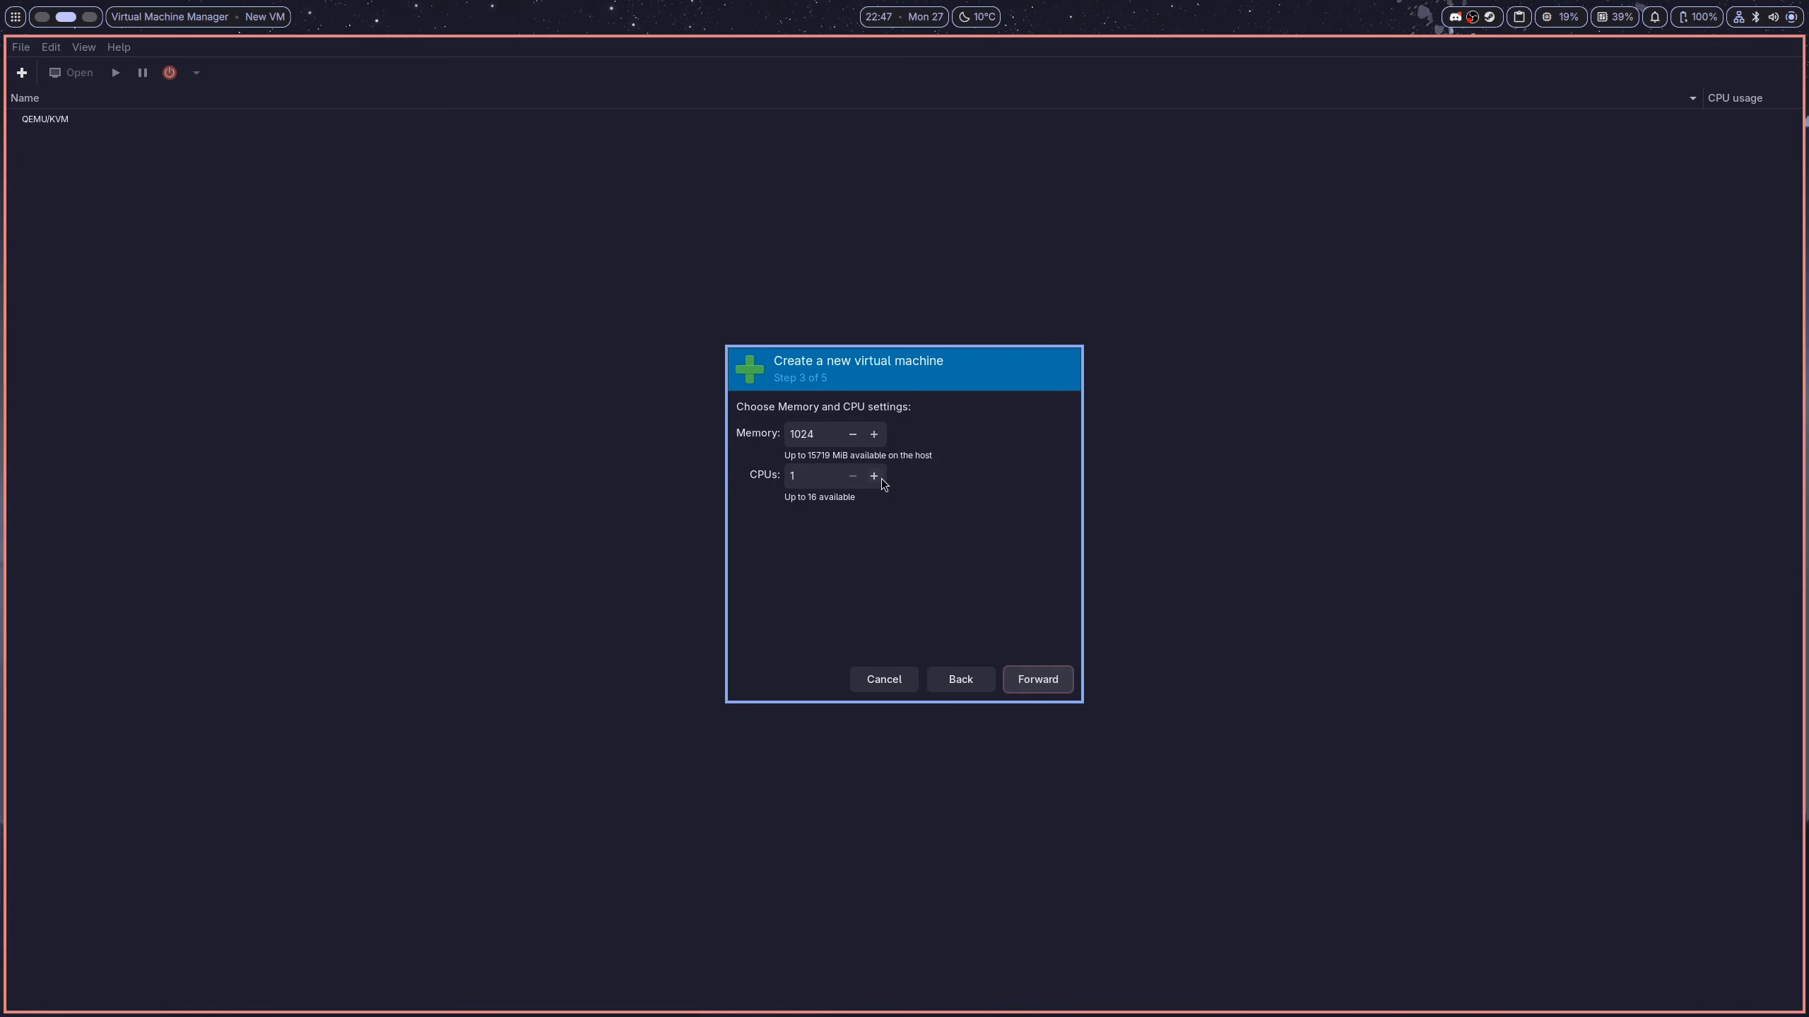
# Give the VM 8192 MiB of memory and 8 CPUs
pyautogui.click(836, 435)
pyautogui.press('BackSpace')
pyautogui.press('BackSpace')
pyautogui.press('BackSpace')
pyautogui.press('BackSpace')
pyautogui.write('8192')
pyautogui.click(824, 475)
pyautogui.write('8')
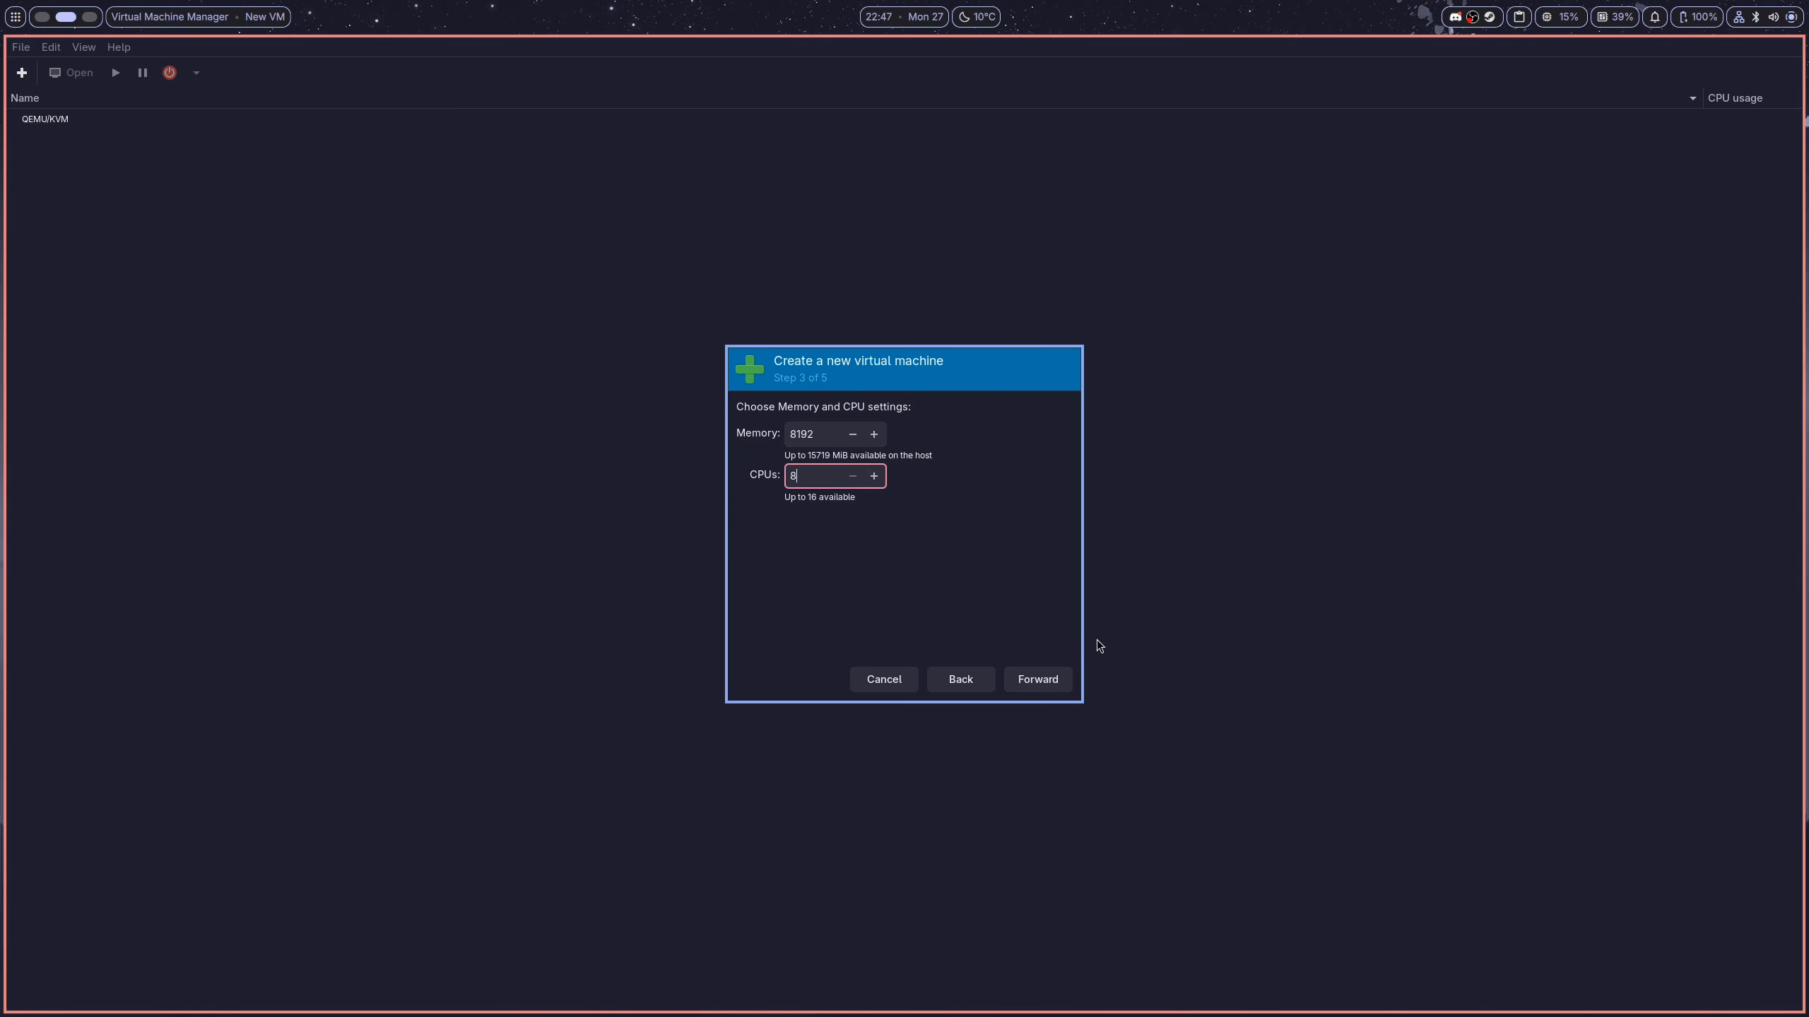
pyautogui.click(1043, 685)
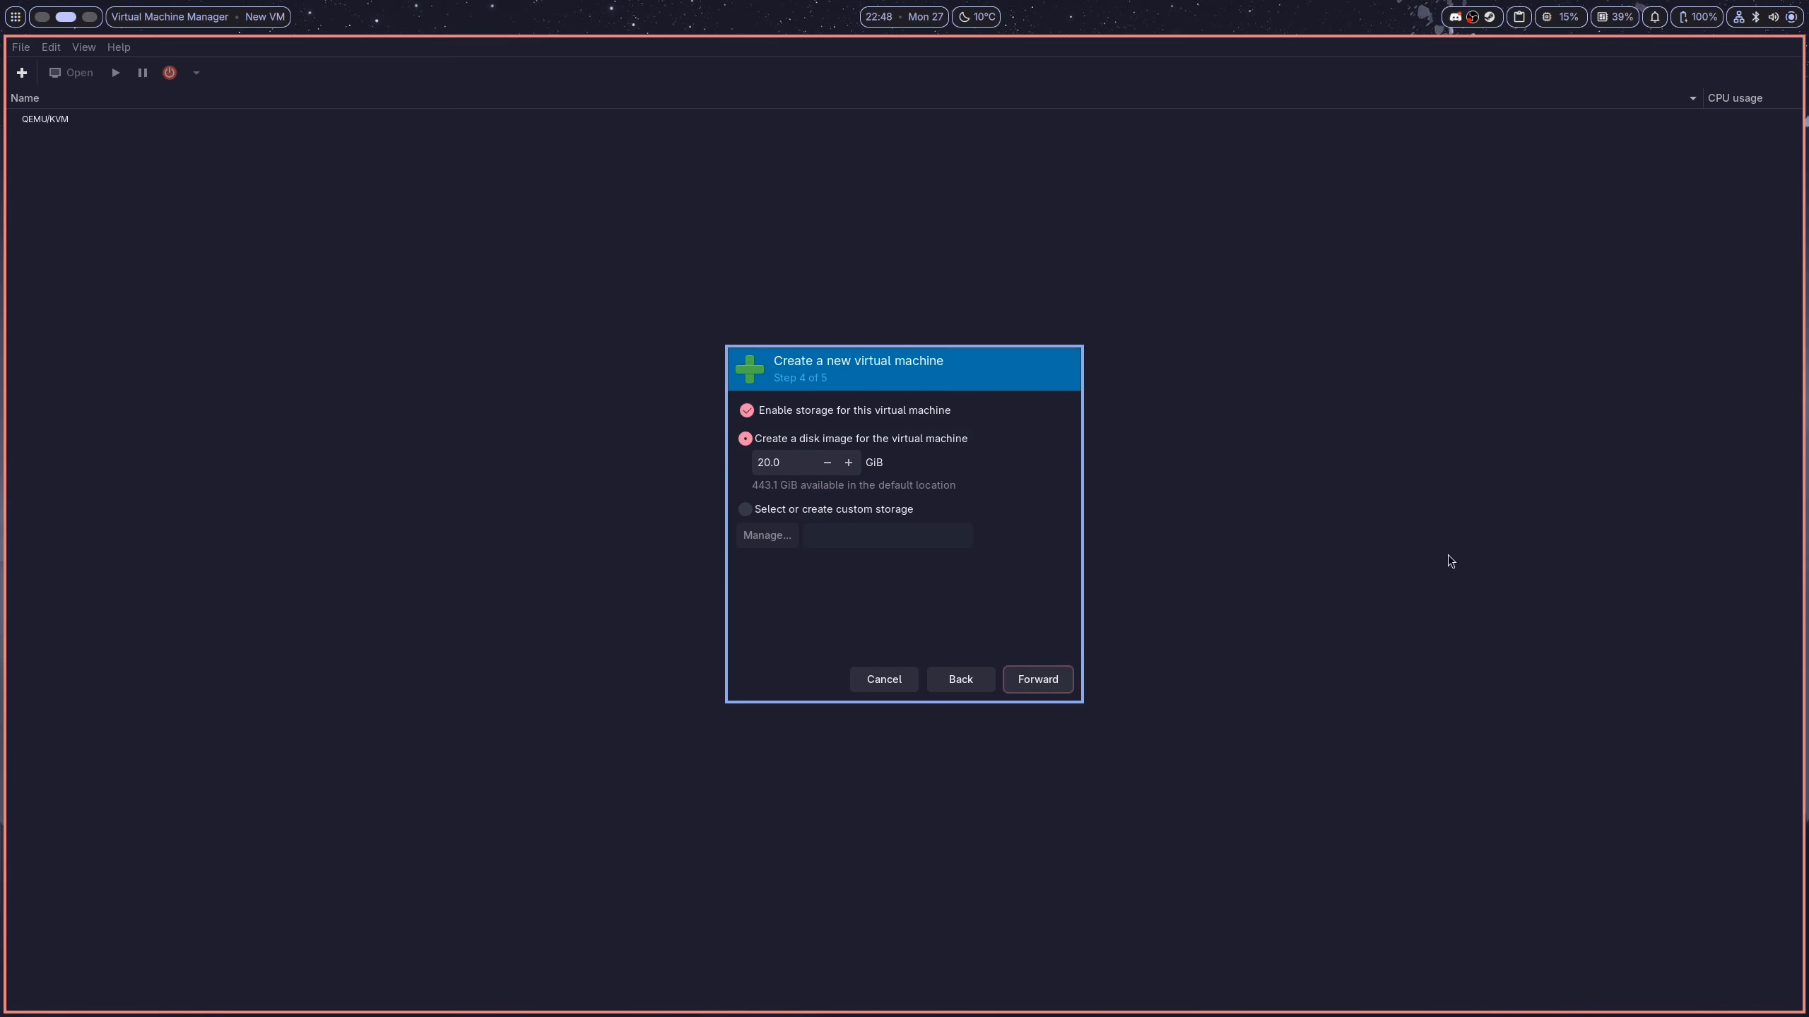
# Set the disk size to 45 GiB and enable Customize configuration before install
pyautogui.click(775, 460)
pyautogui.press('BackSpace')
pyautogui.write('45')
pyautogui.press('Delete')
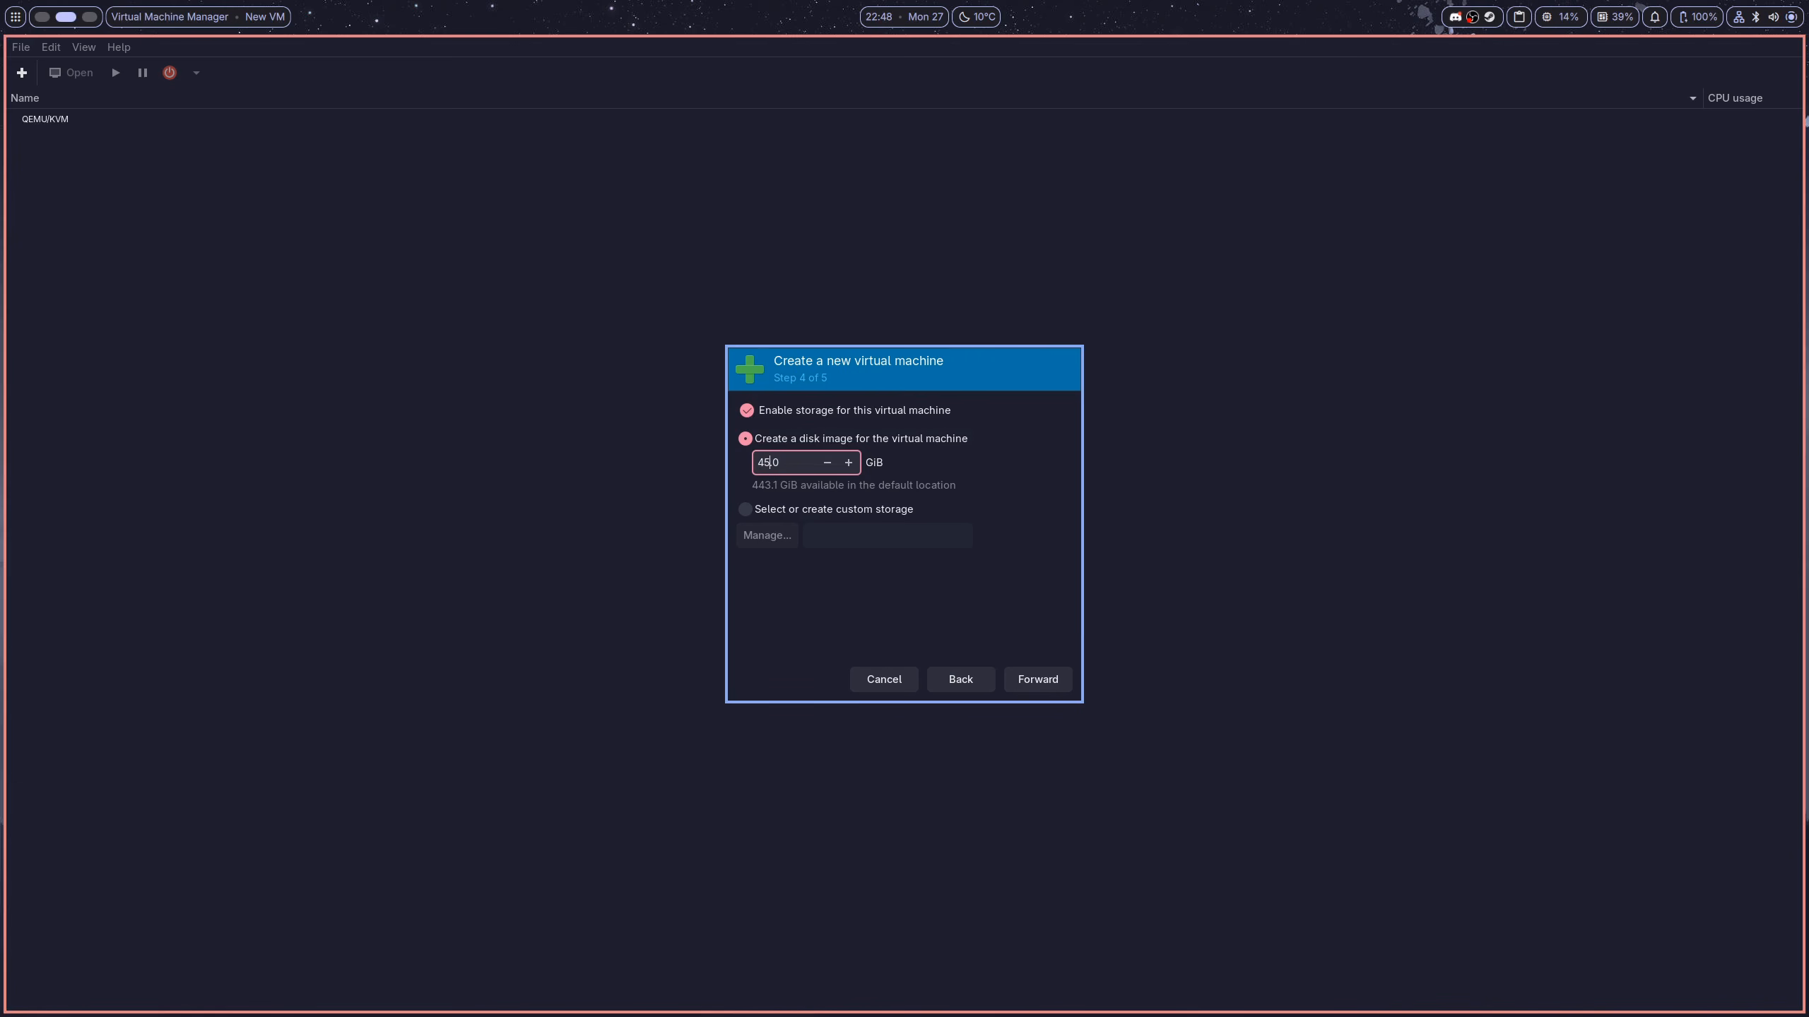
pyautogui.click(1054, 684)
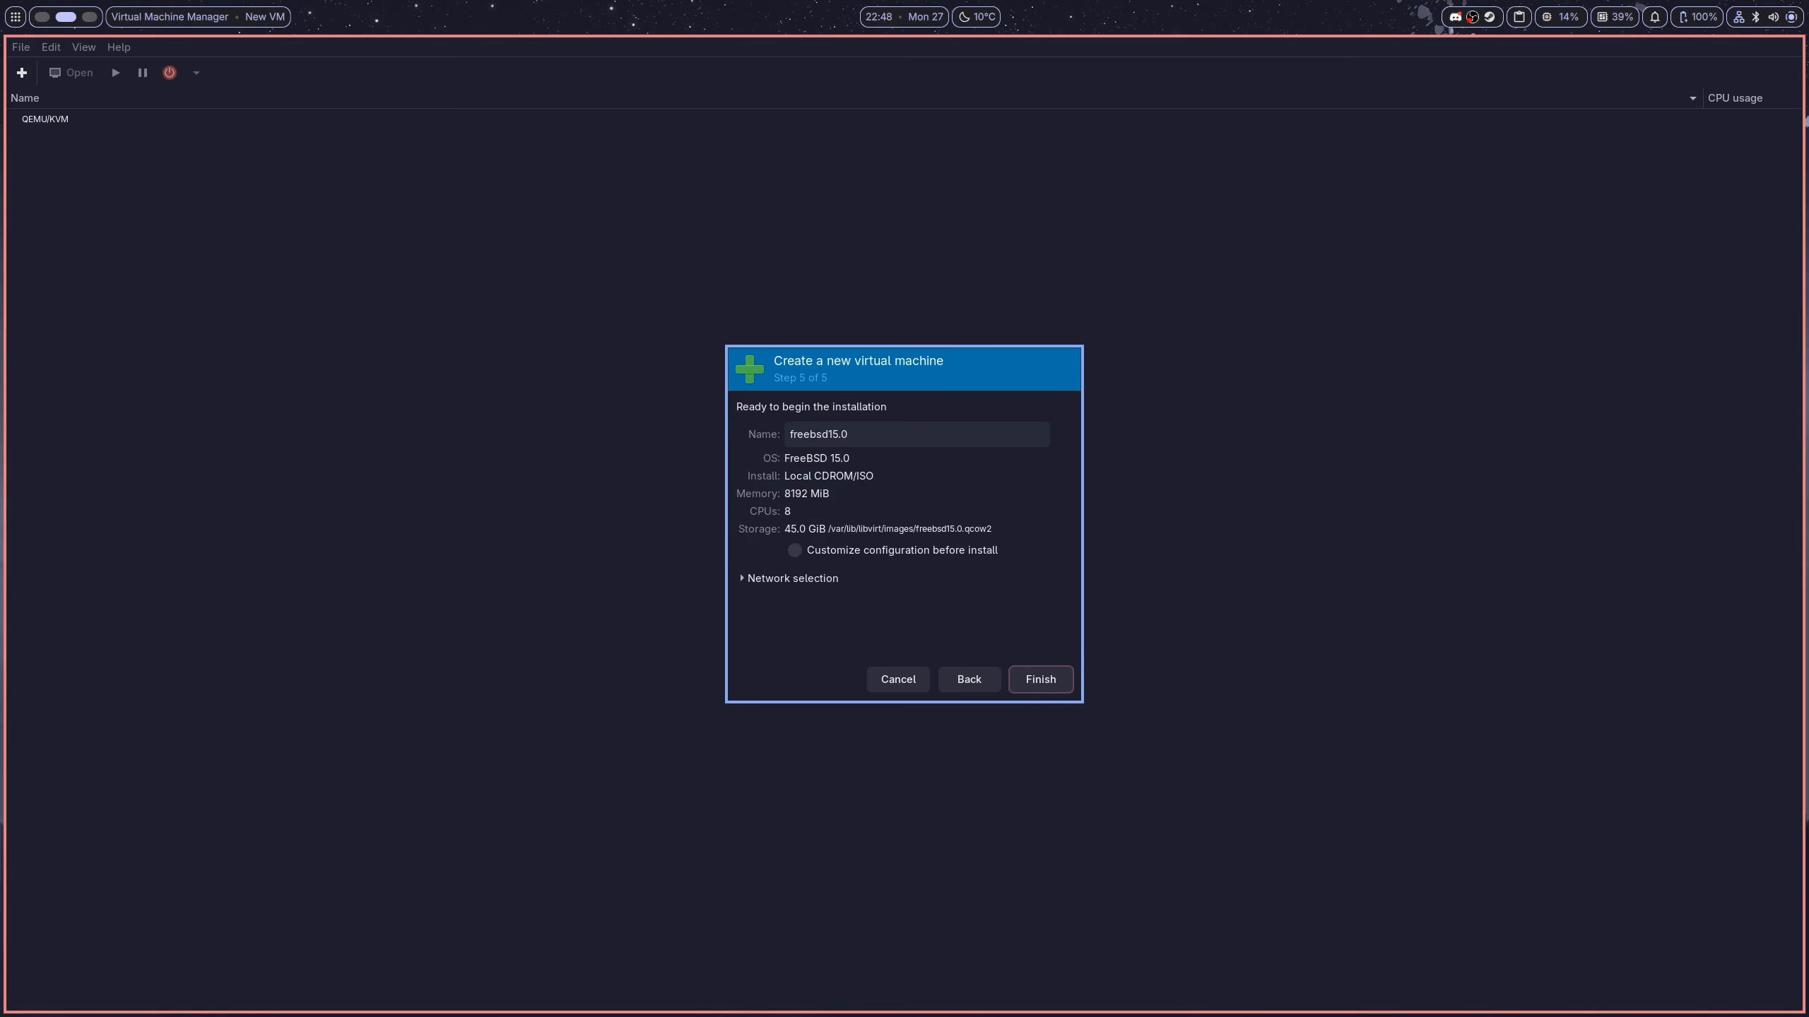
pyautogui.click(921, 553)
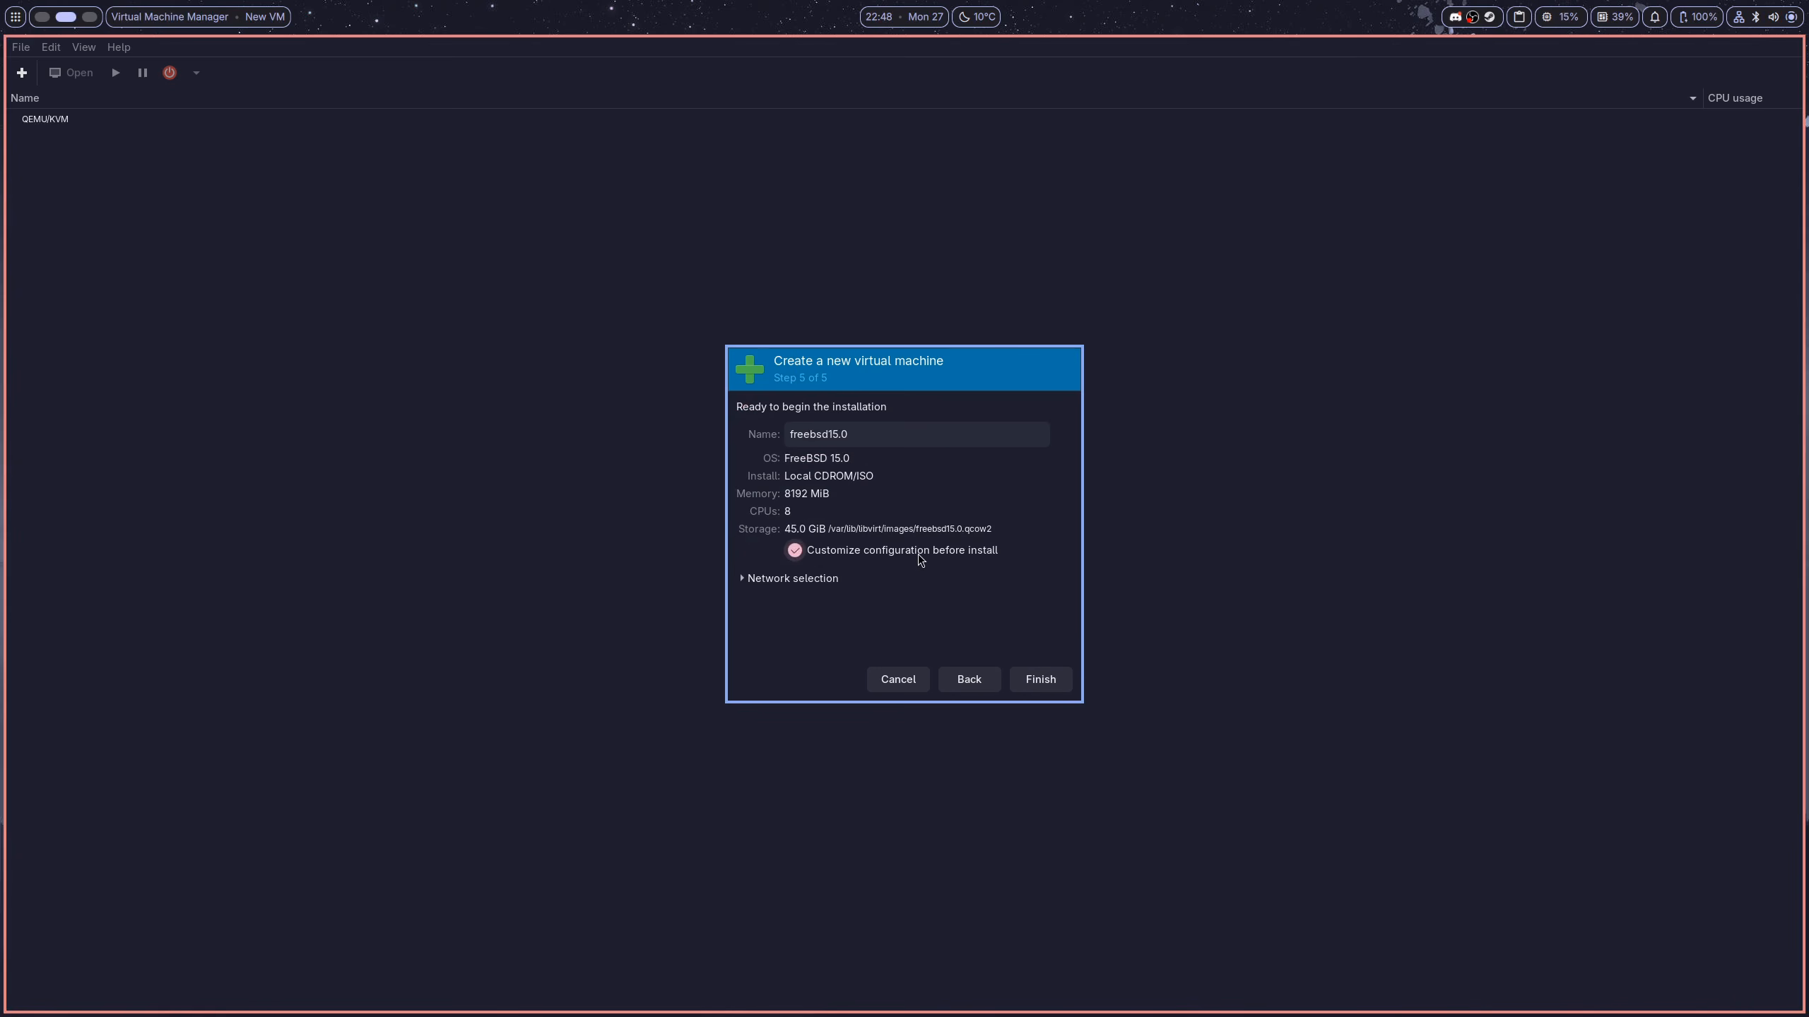
# Finish the wizard and switch the VM firmware to UEFI
pyautogui.click(1029, 685)
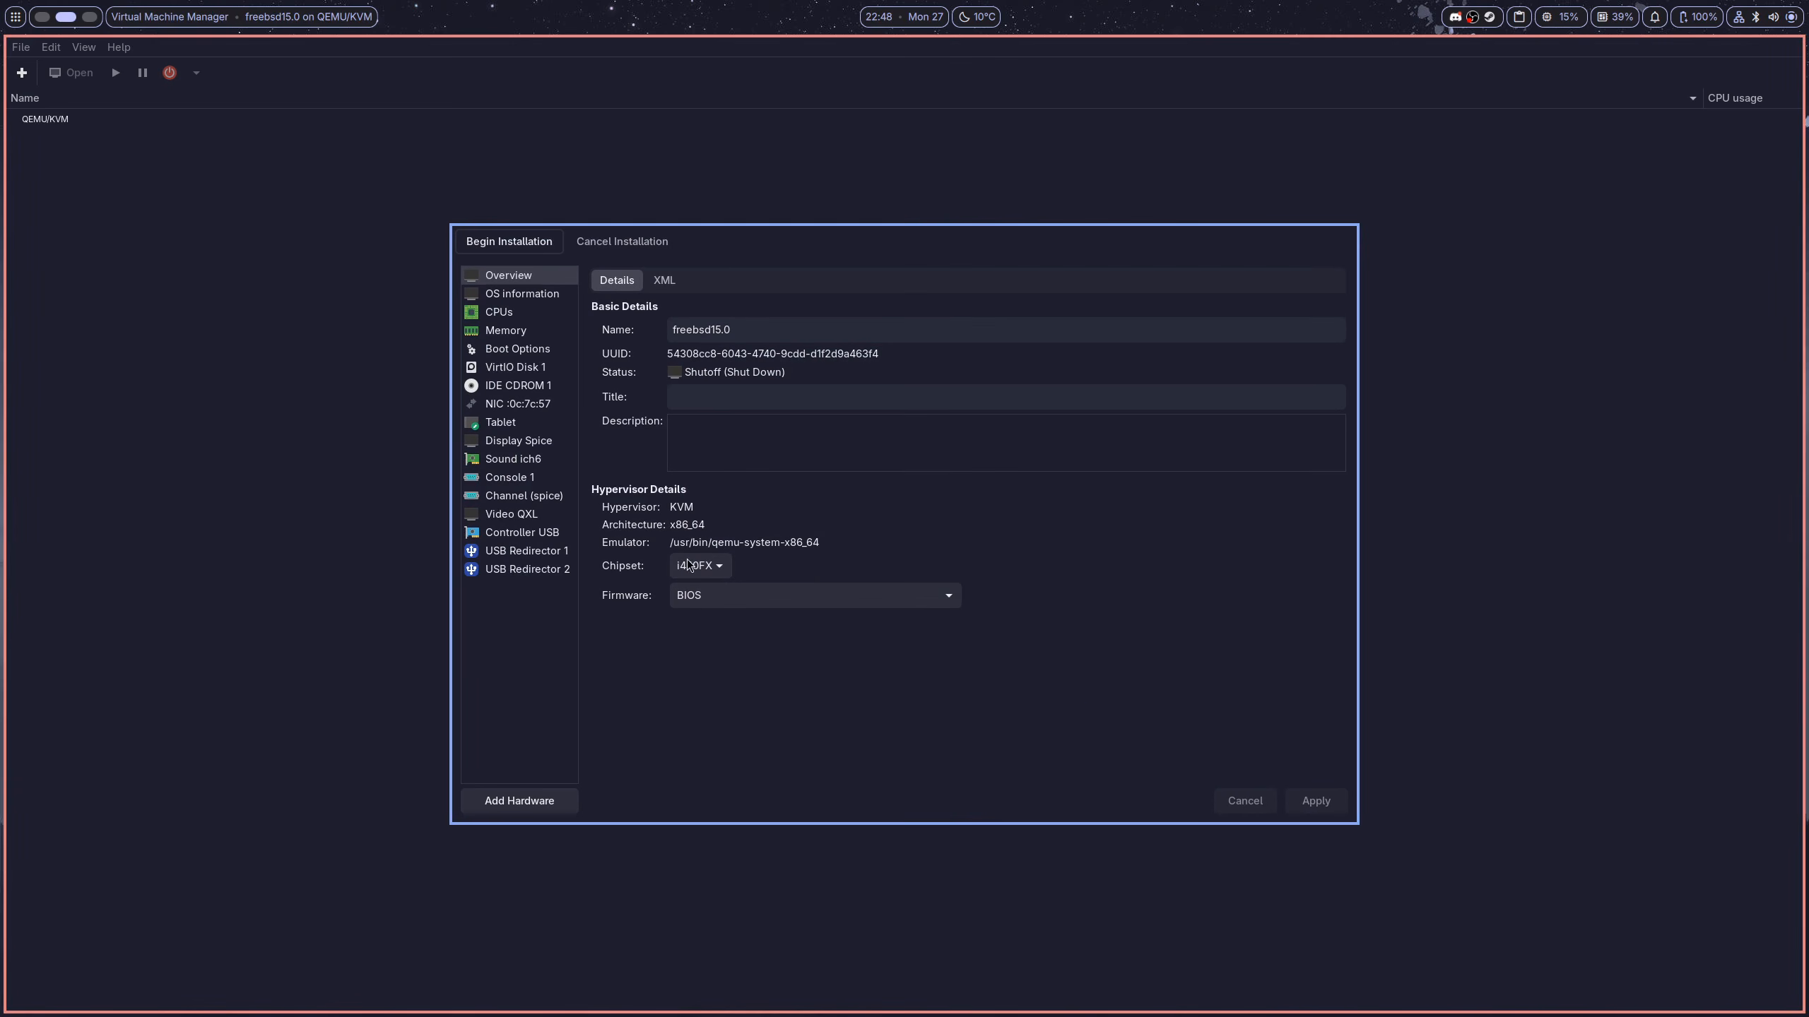
pyautogui.click(746, 605)
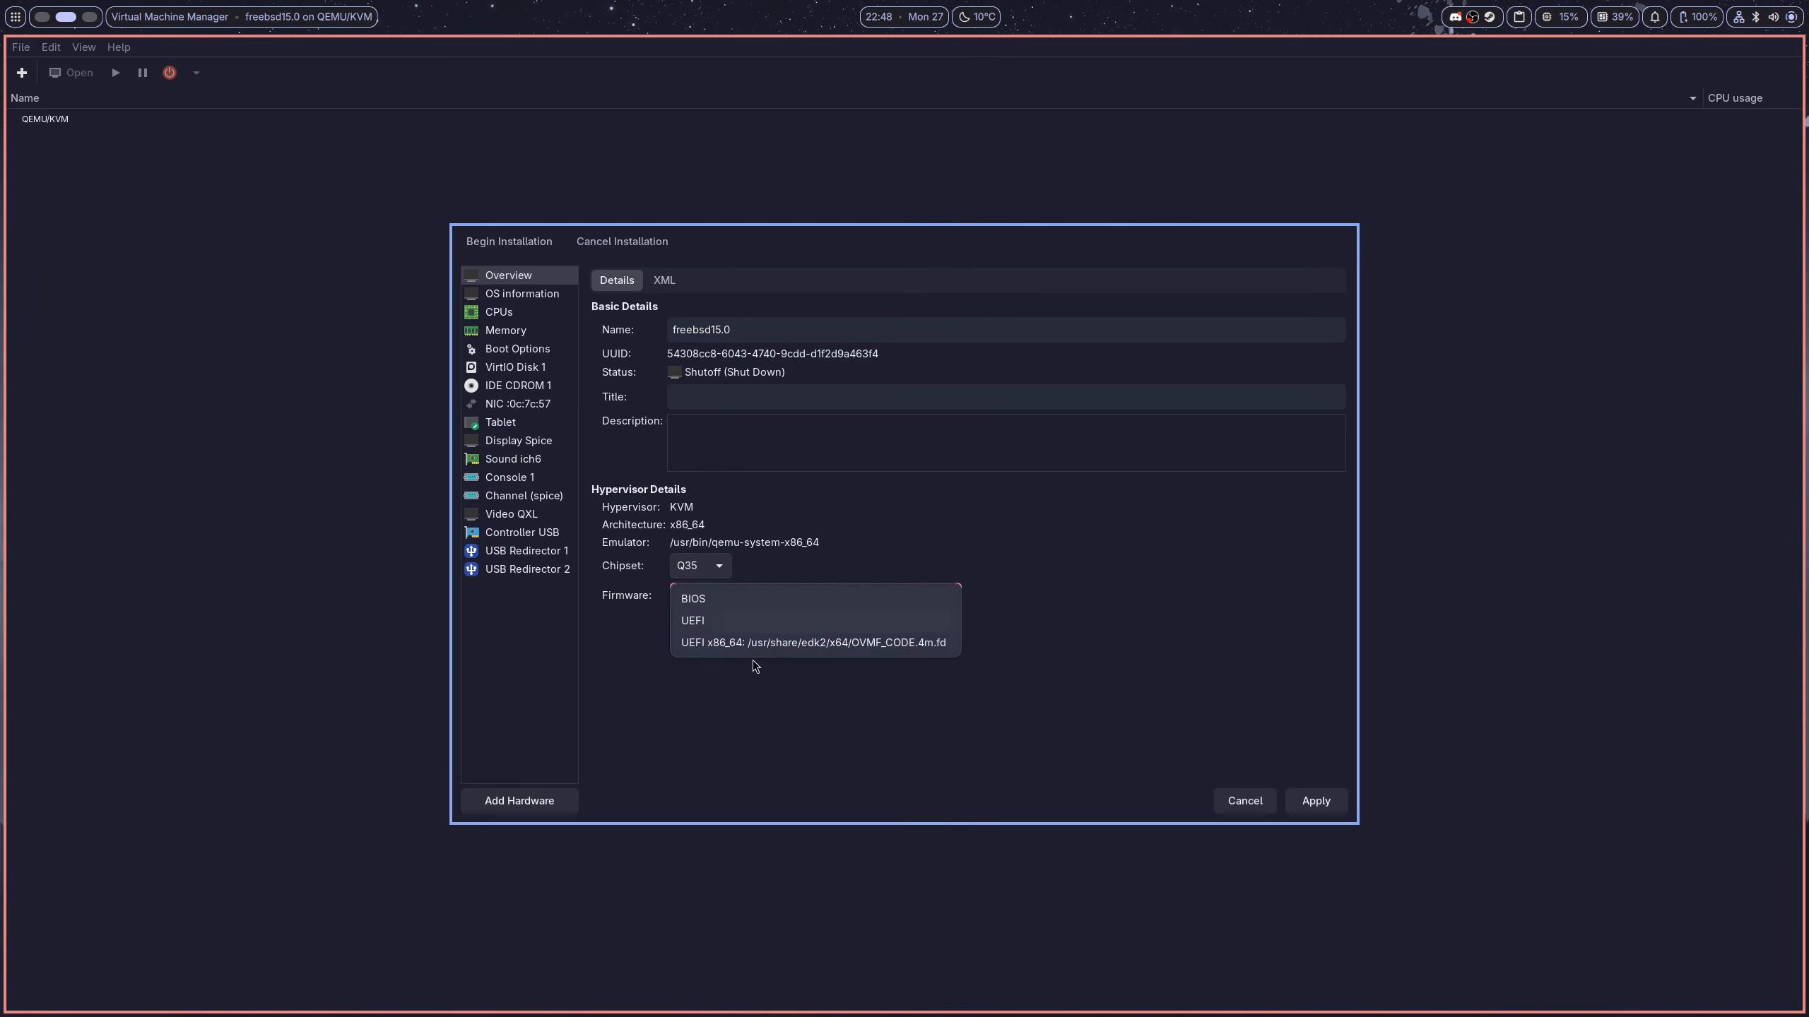
pyautogui.click(727, 618)
pyautogui.click(1315, 810)
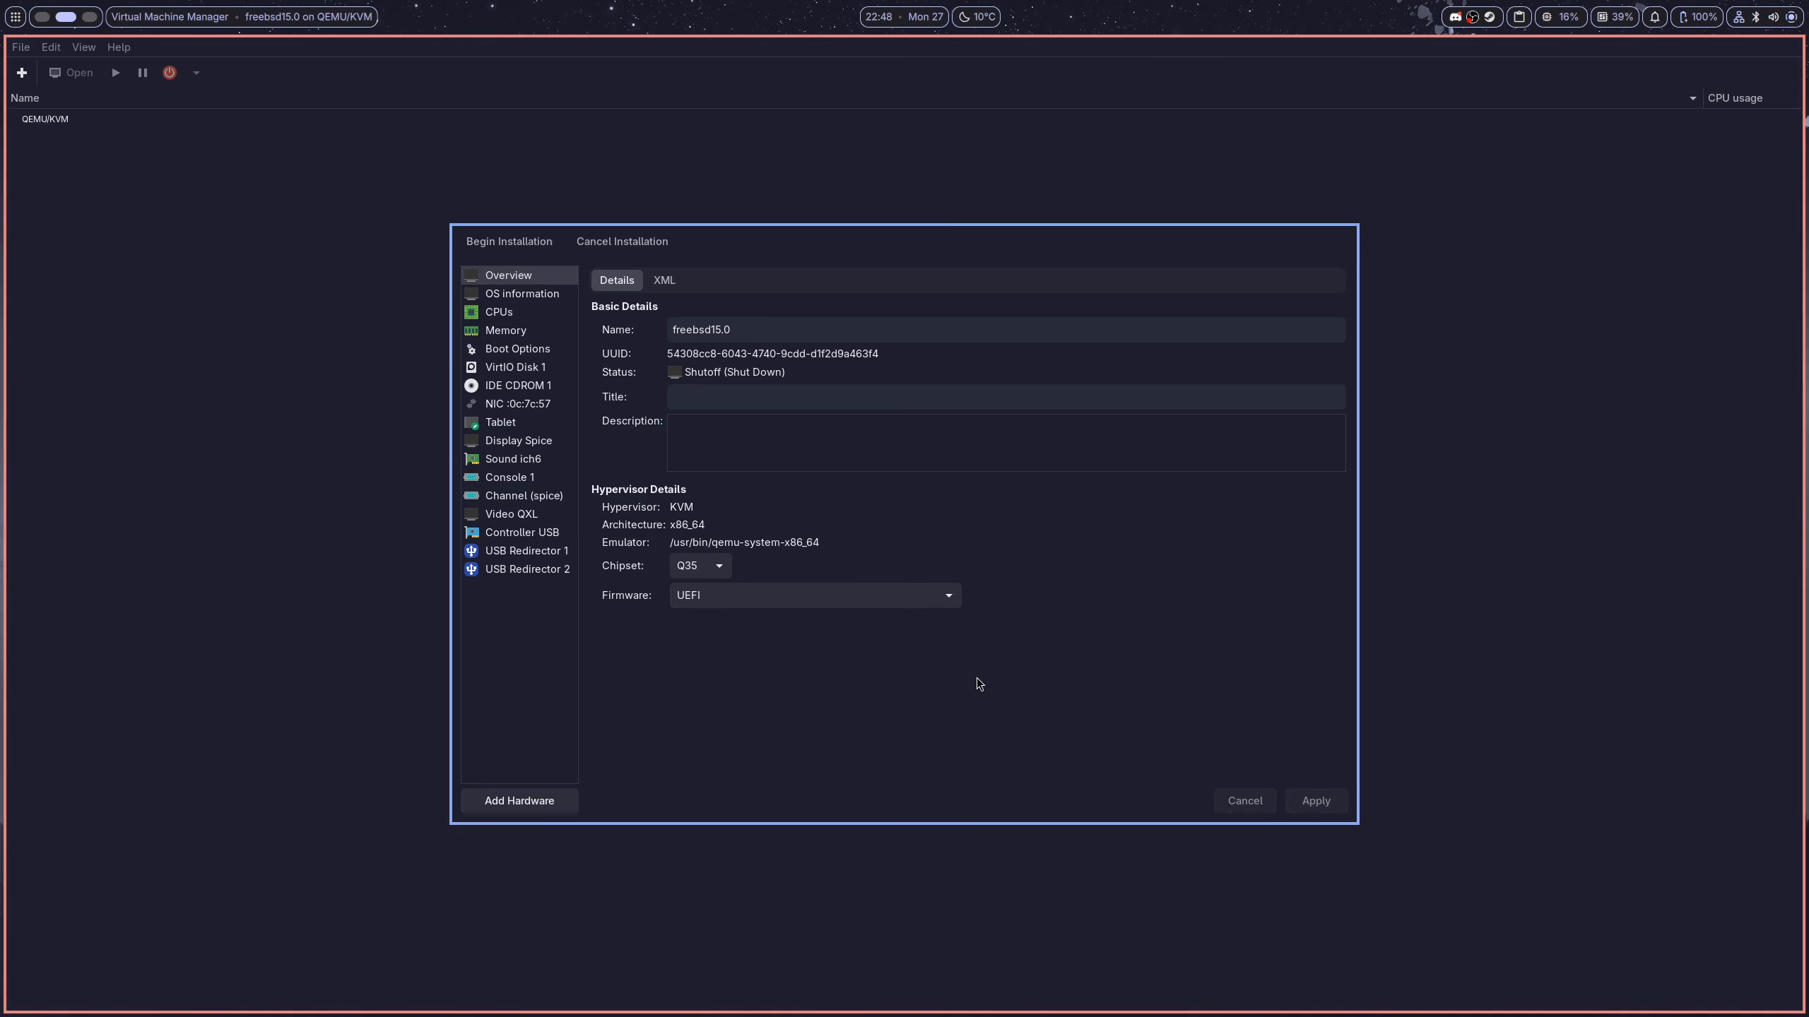
# Move the virtual disk and CD-ROM onto the SATA bus, then begin installation
pyautogui.click(514, 367)
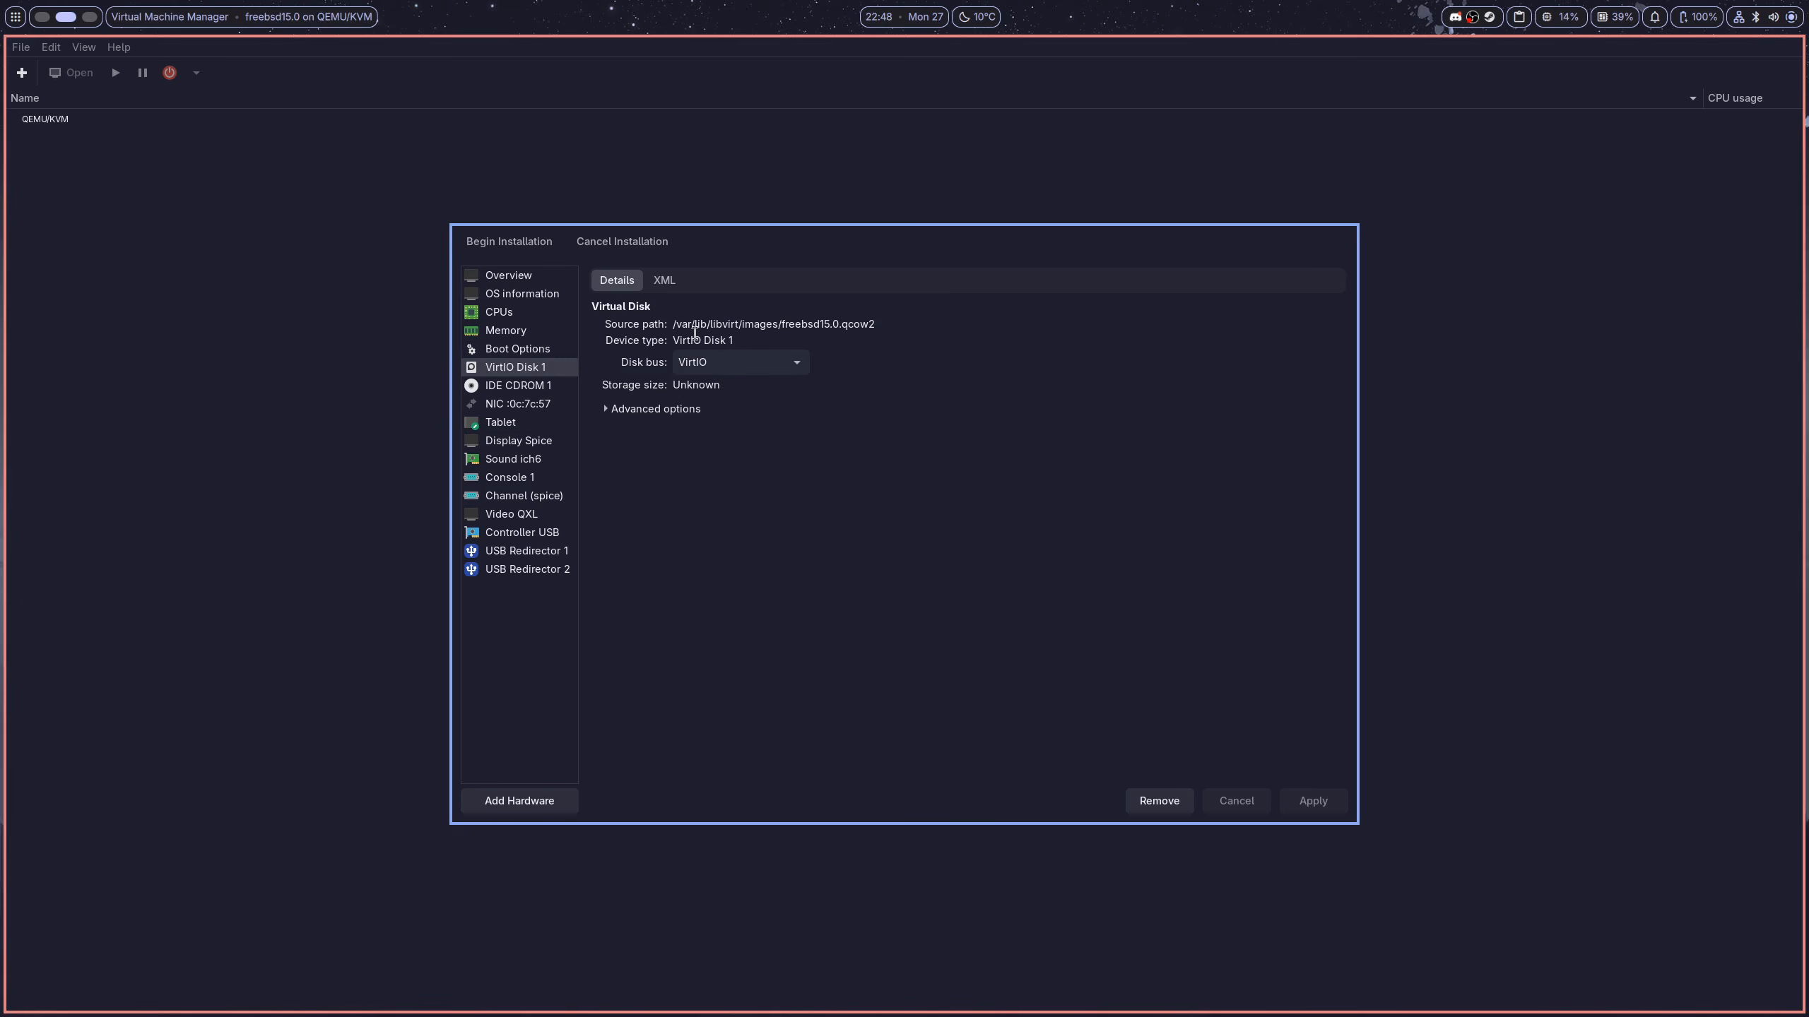
pyautogui.click(796, 361)
pyautogui.click(772, 394)
pyautogui.click(1289, 806)
pyautogui.click(518, 386)
pyautogui.click(786, 376)
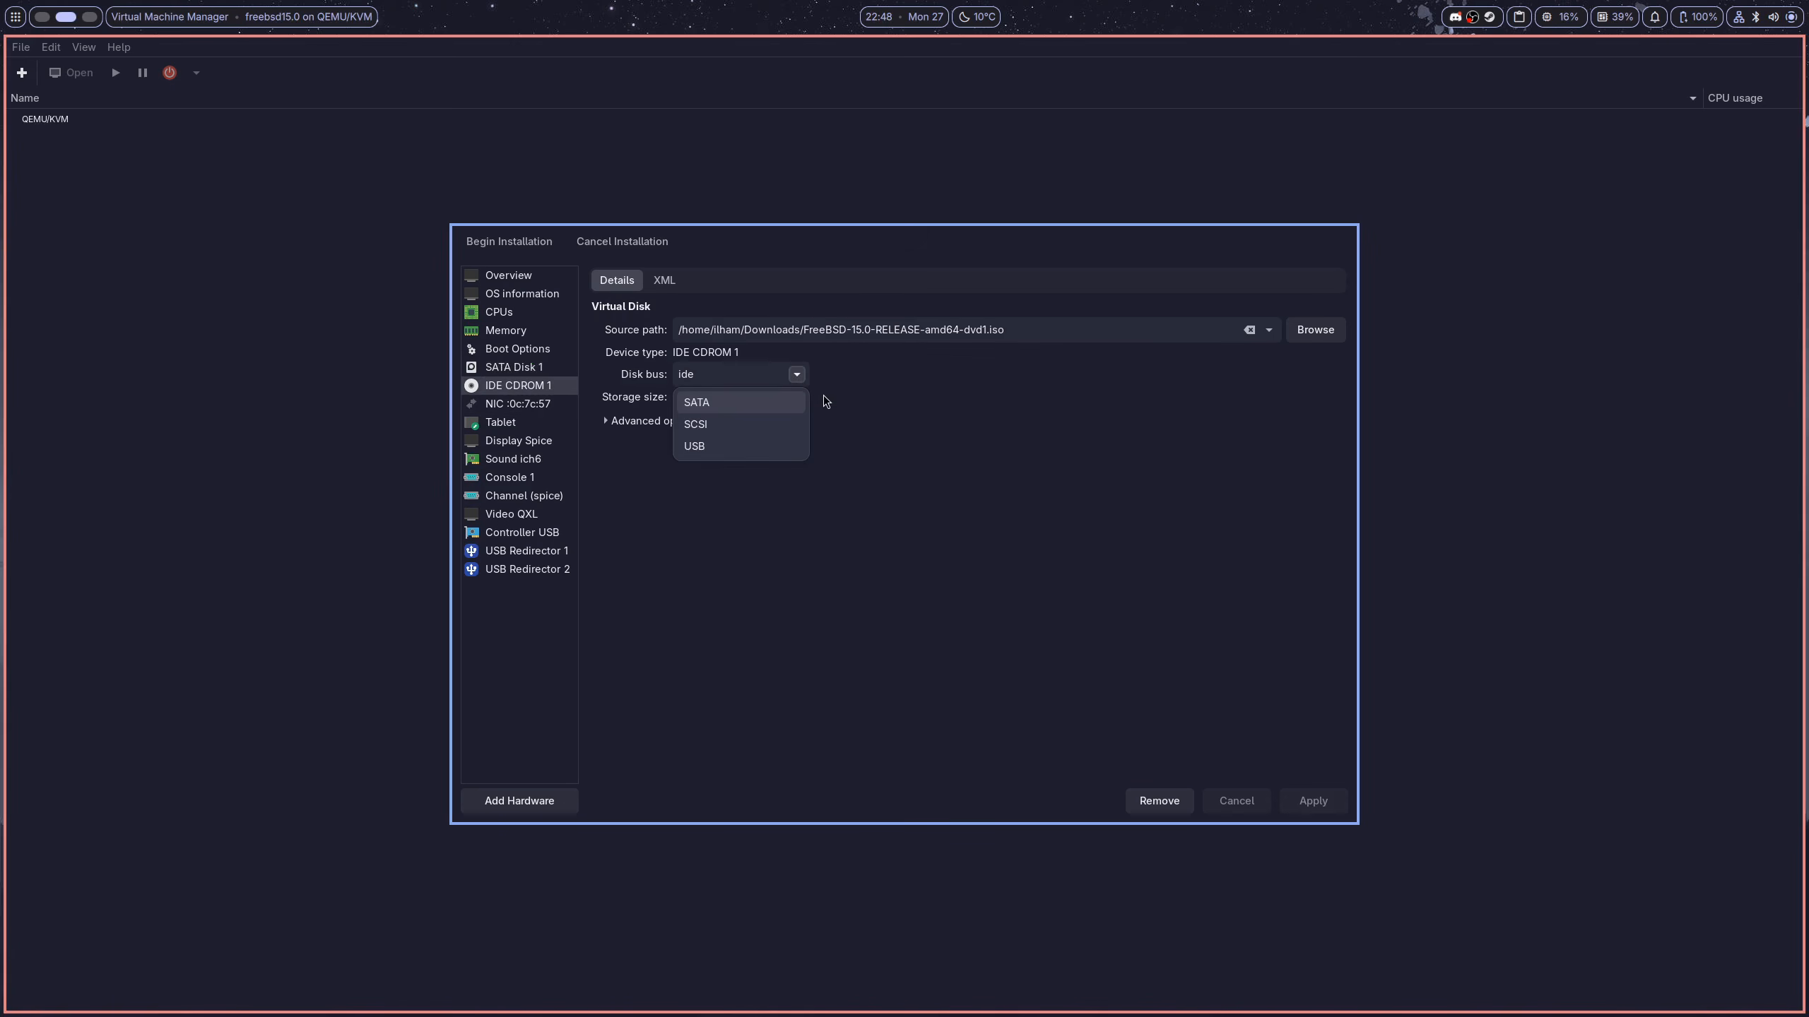
pyautogui.click(783, 410)
pyautogui.click(1330, 806)
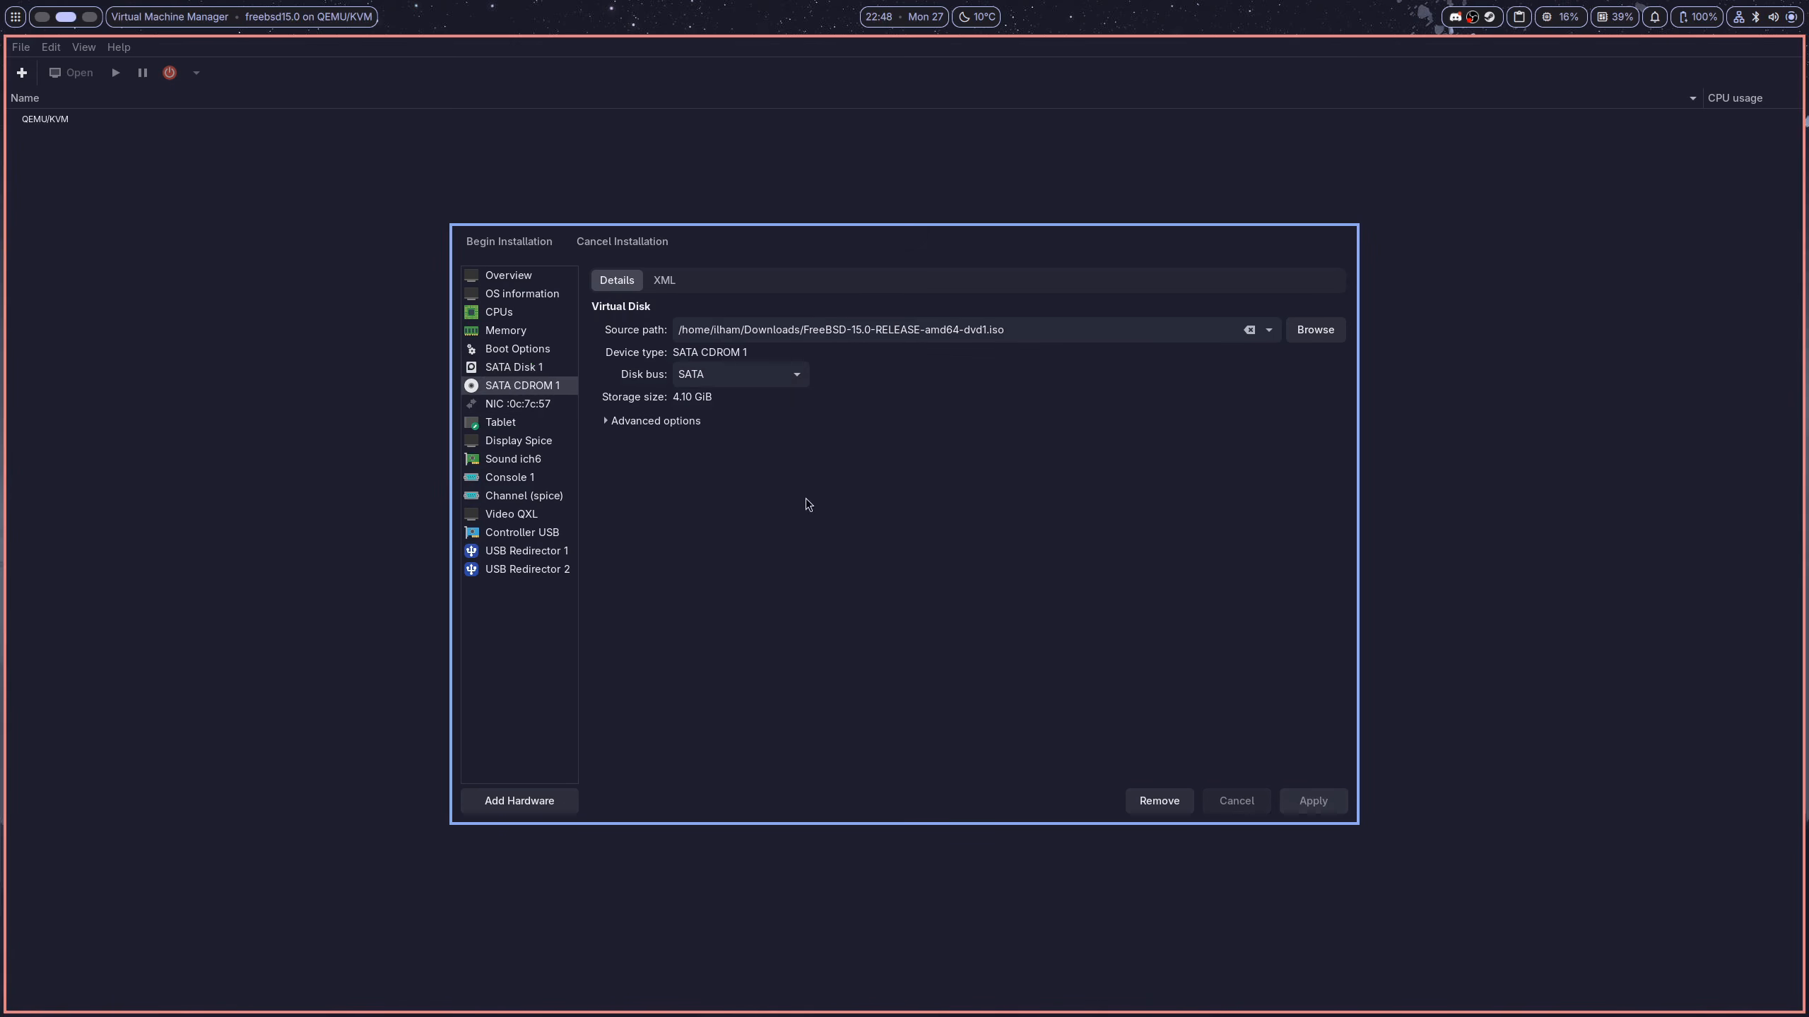
pyautogui.click(490, 246)
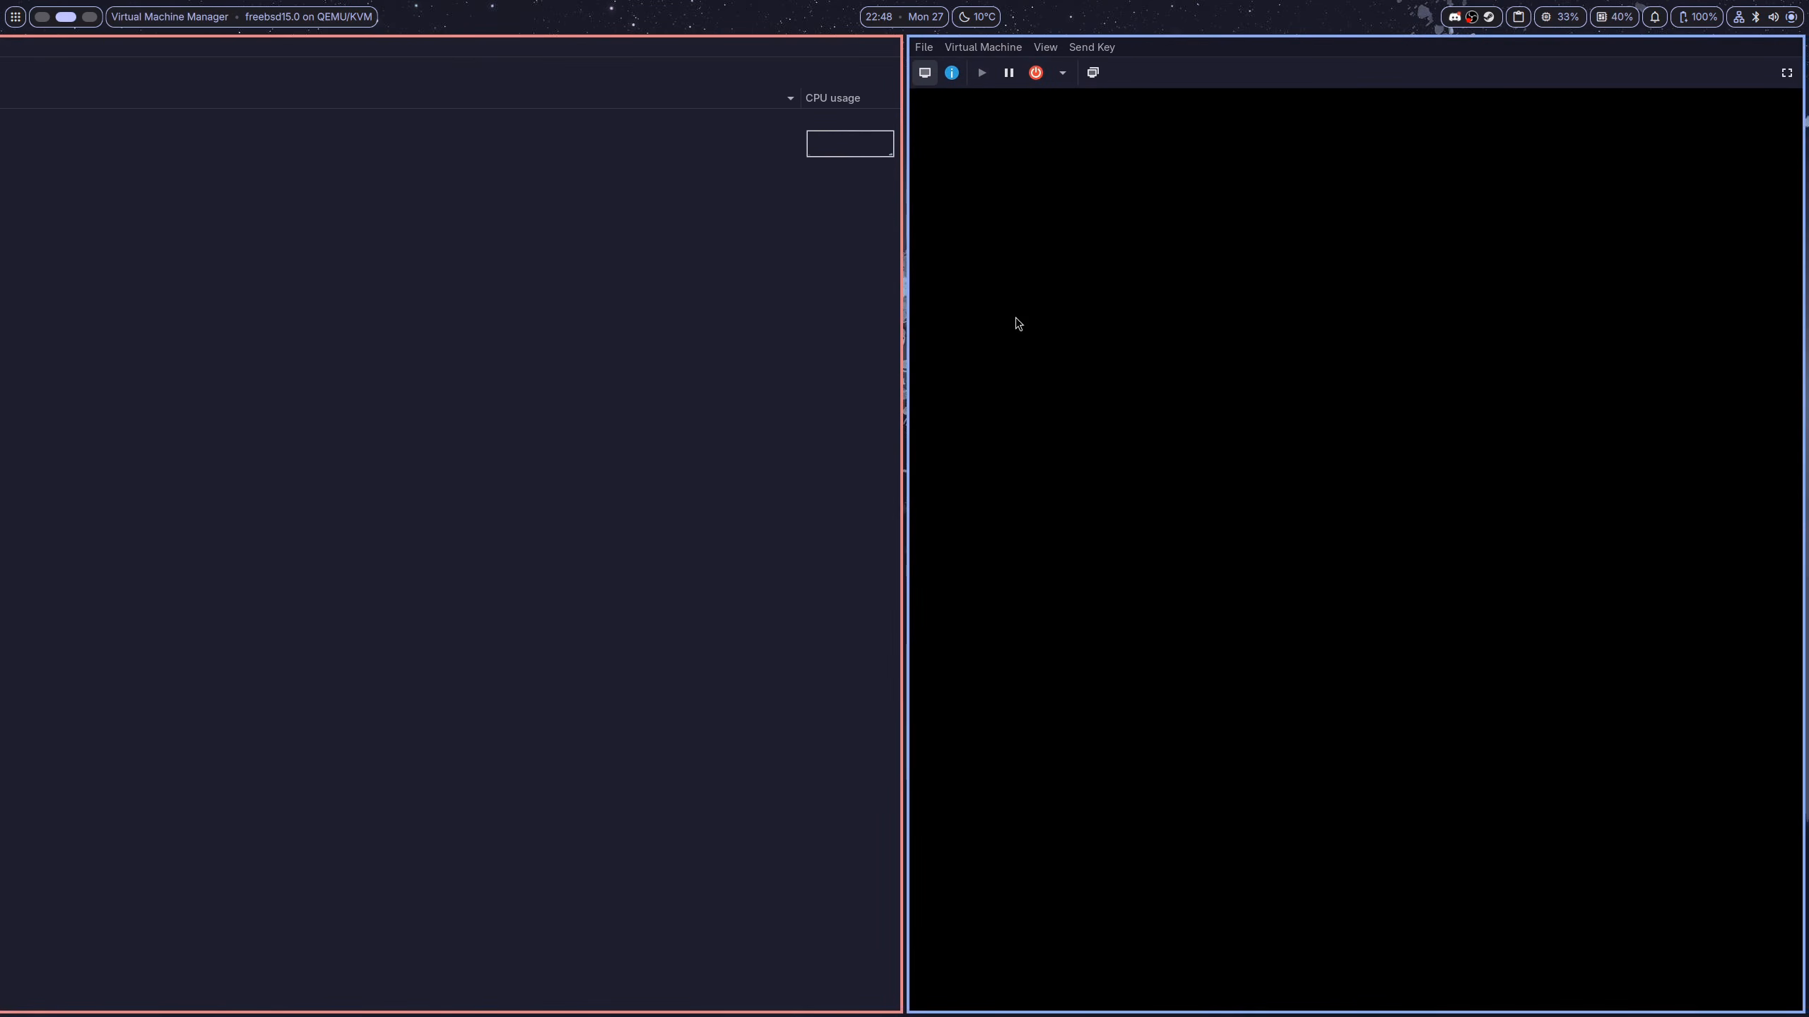
# Make the VM console fullscreen and boot the FreeBSD installer from the boot menu
pyautogui.click(1786, 73)
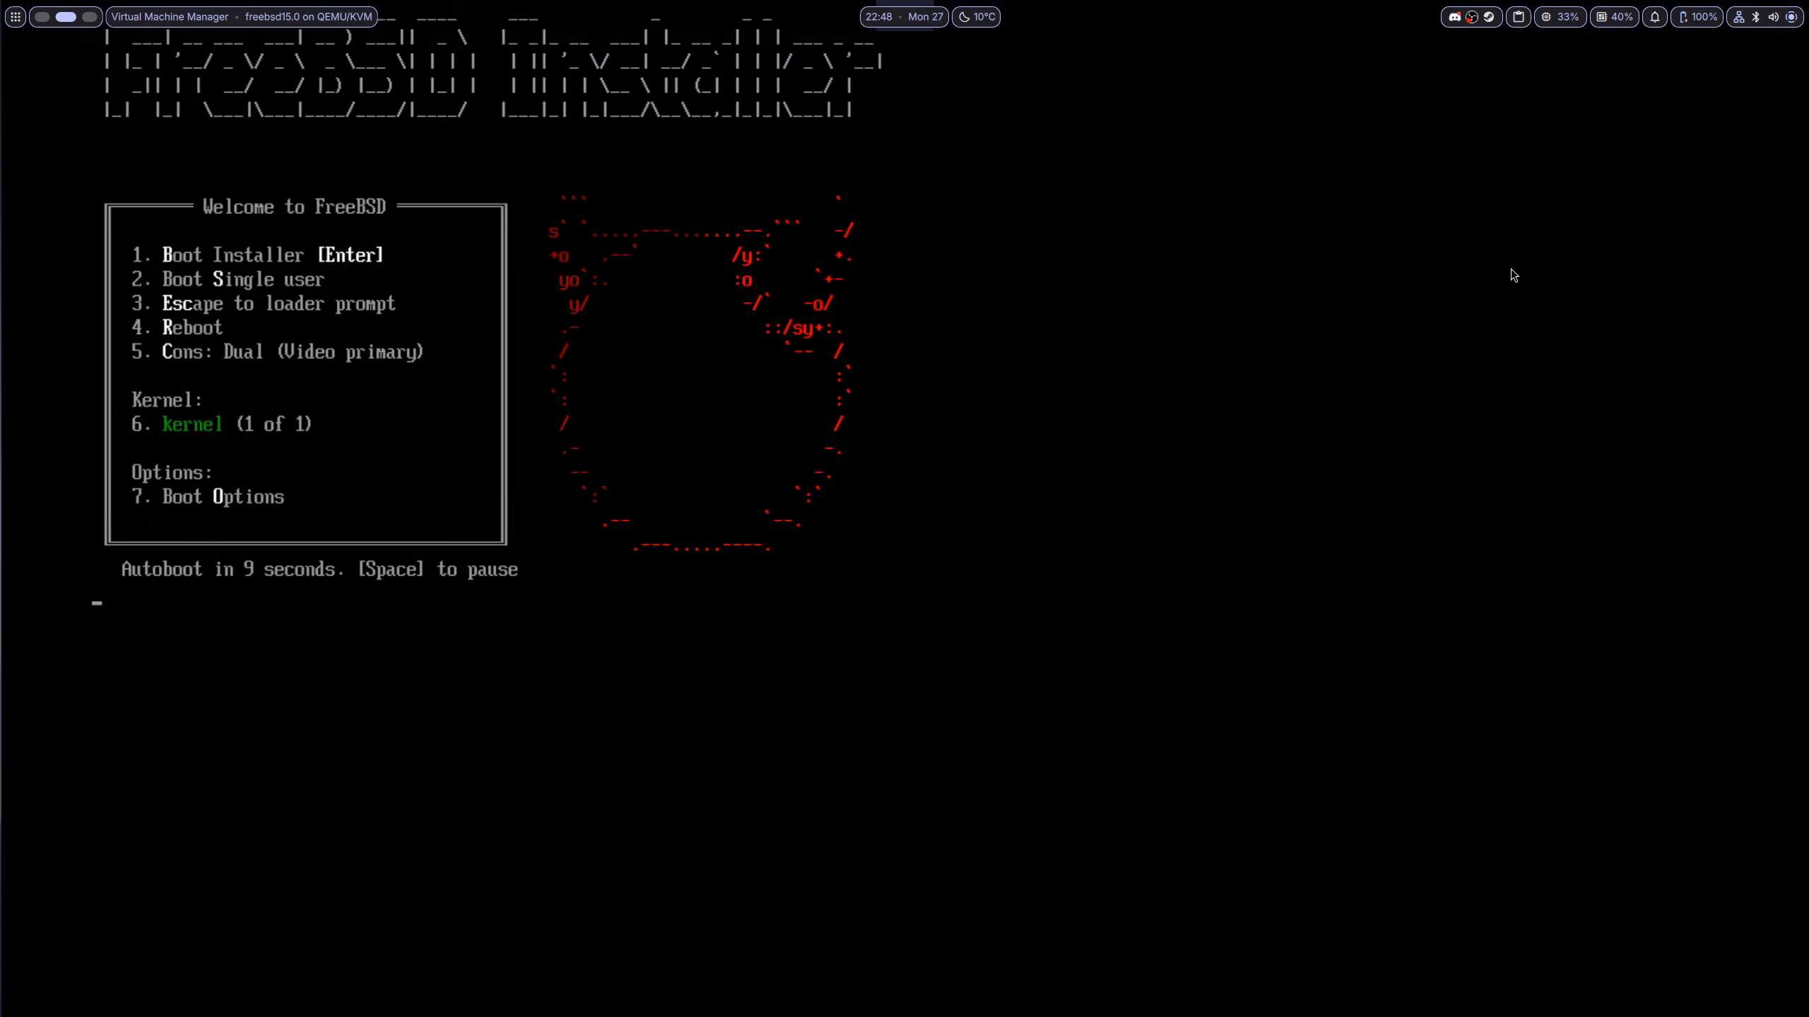
pyautogui.press('Return')
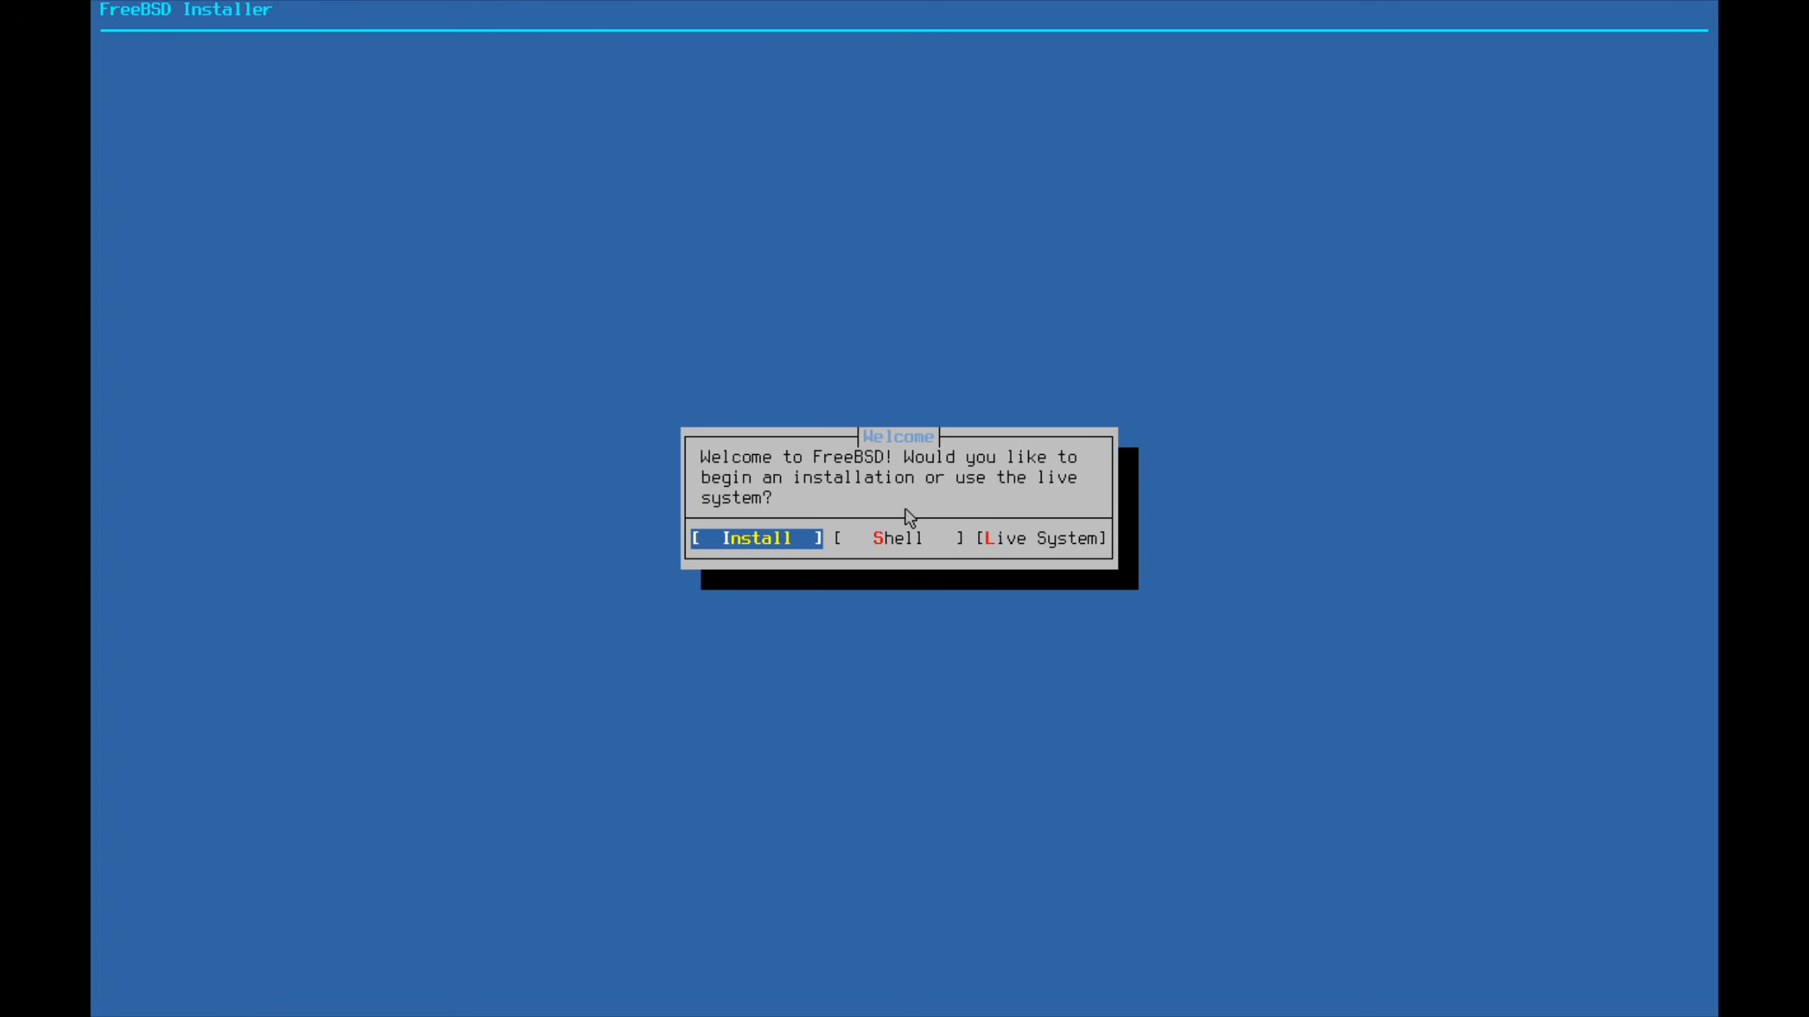
# Choose Install and keep the default keyboard layout
pyautogui.press('Right')
pyautogui.press('Left')
pyautogui.press('Return')
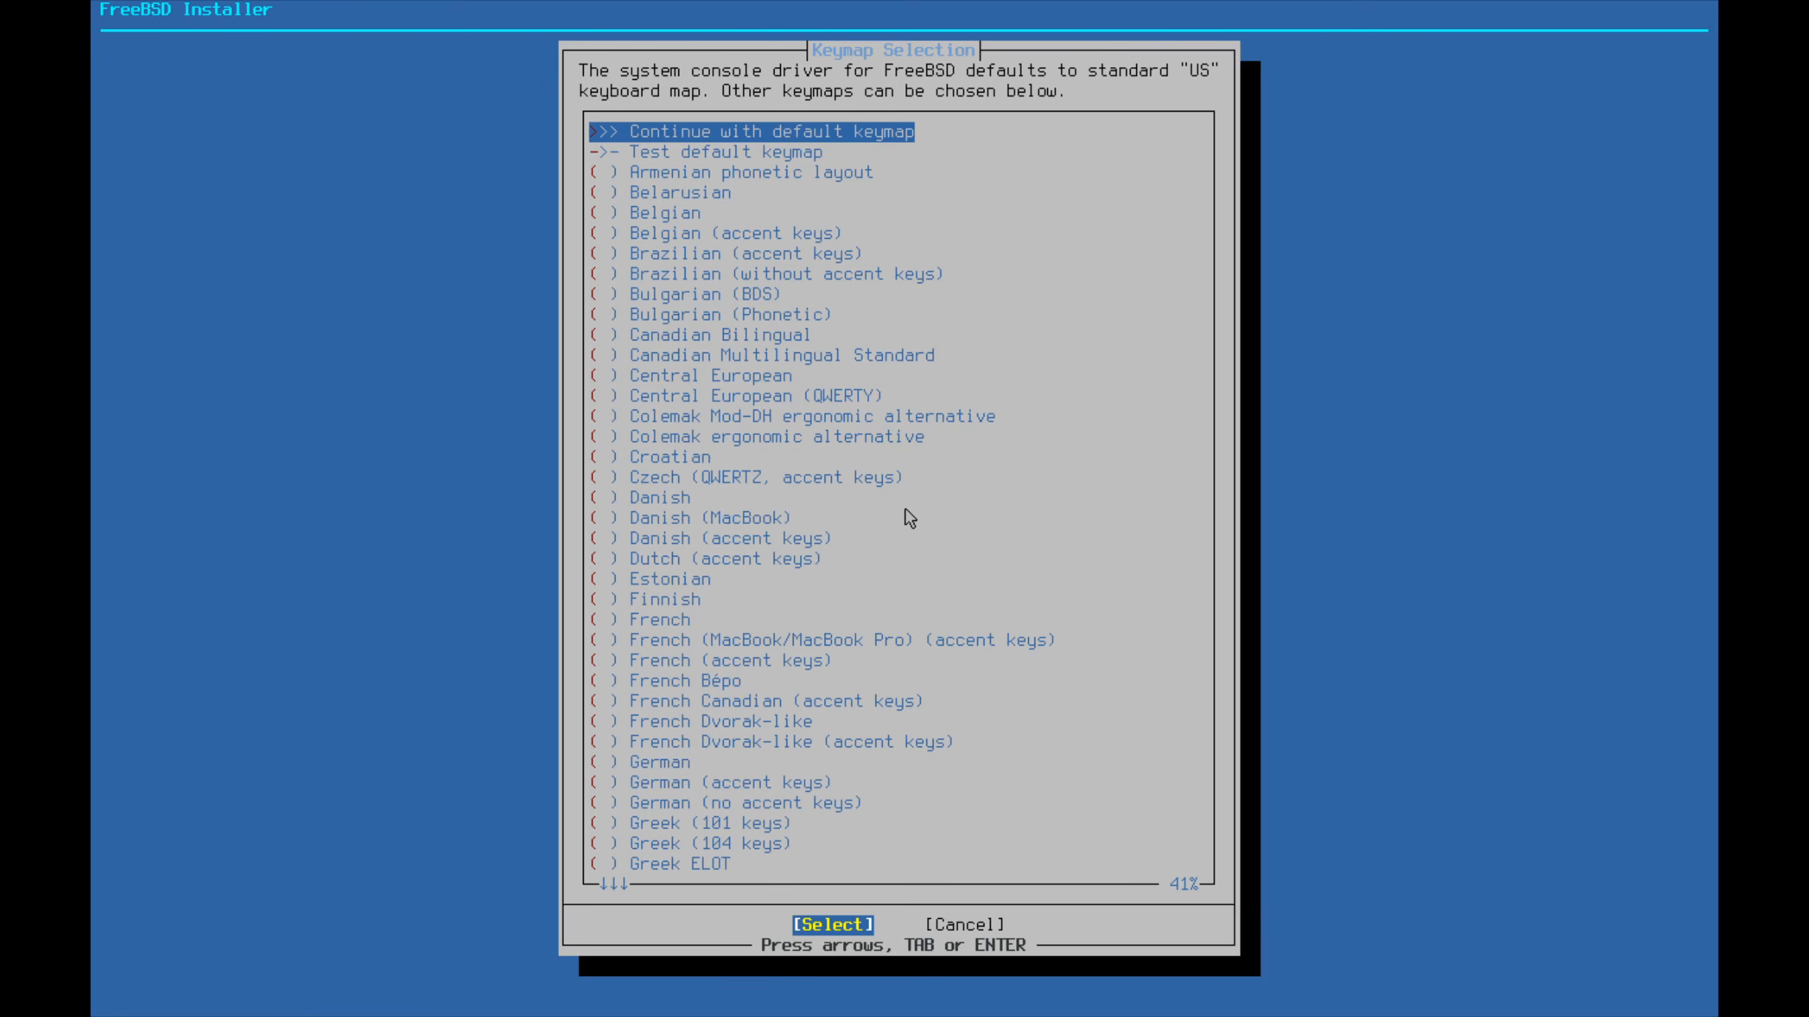
pyautogui.press('Return')
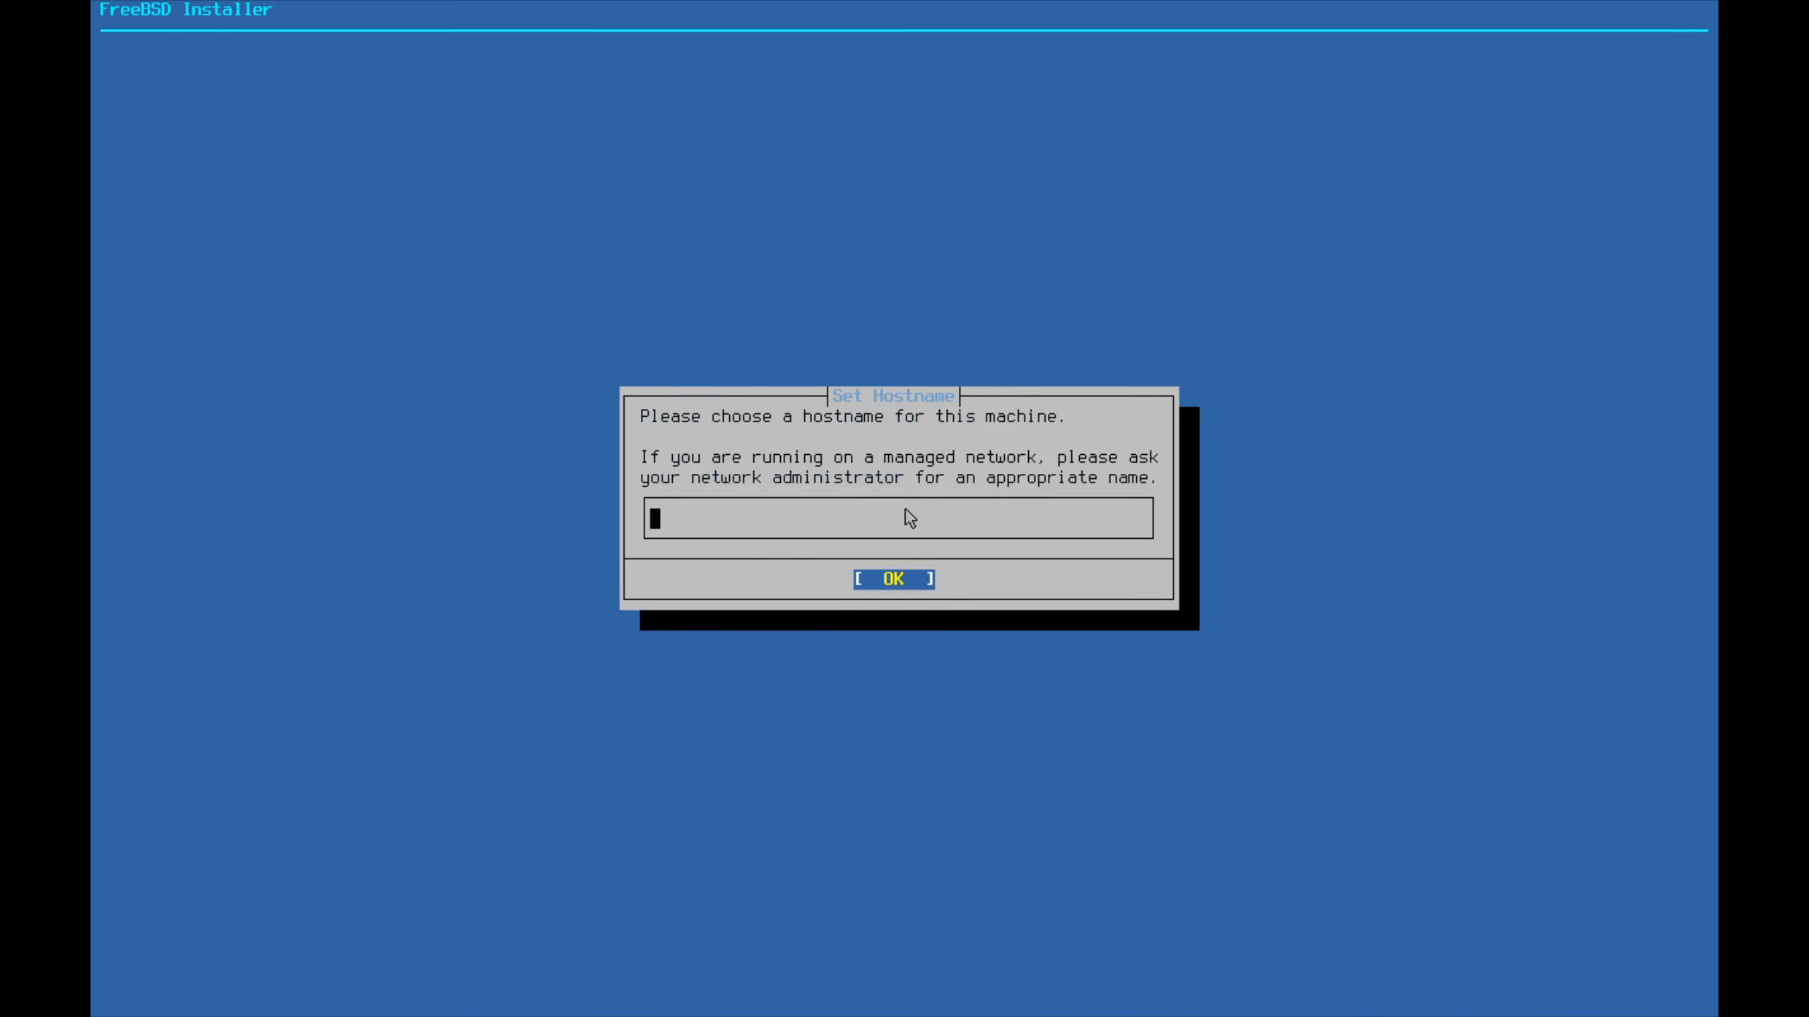
# Set the hostname to FreeBSD-VM
pyautogui.write('fe')
pyautogui.press('BackSpace')
pyautogui.press('BackSpace')
pyautogui.write('FreeBSD-VM')
pyautogui.press('Return')
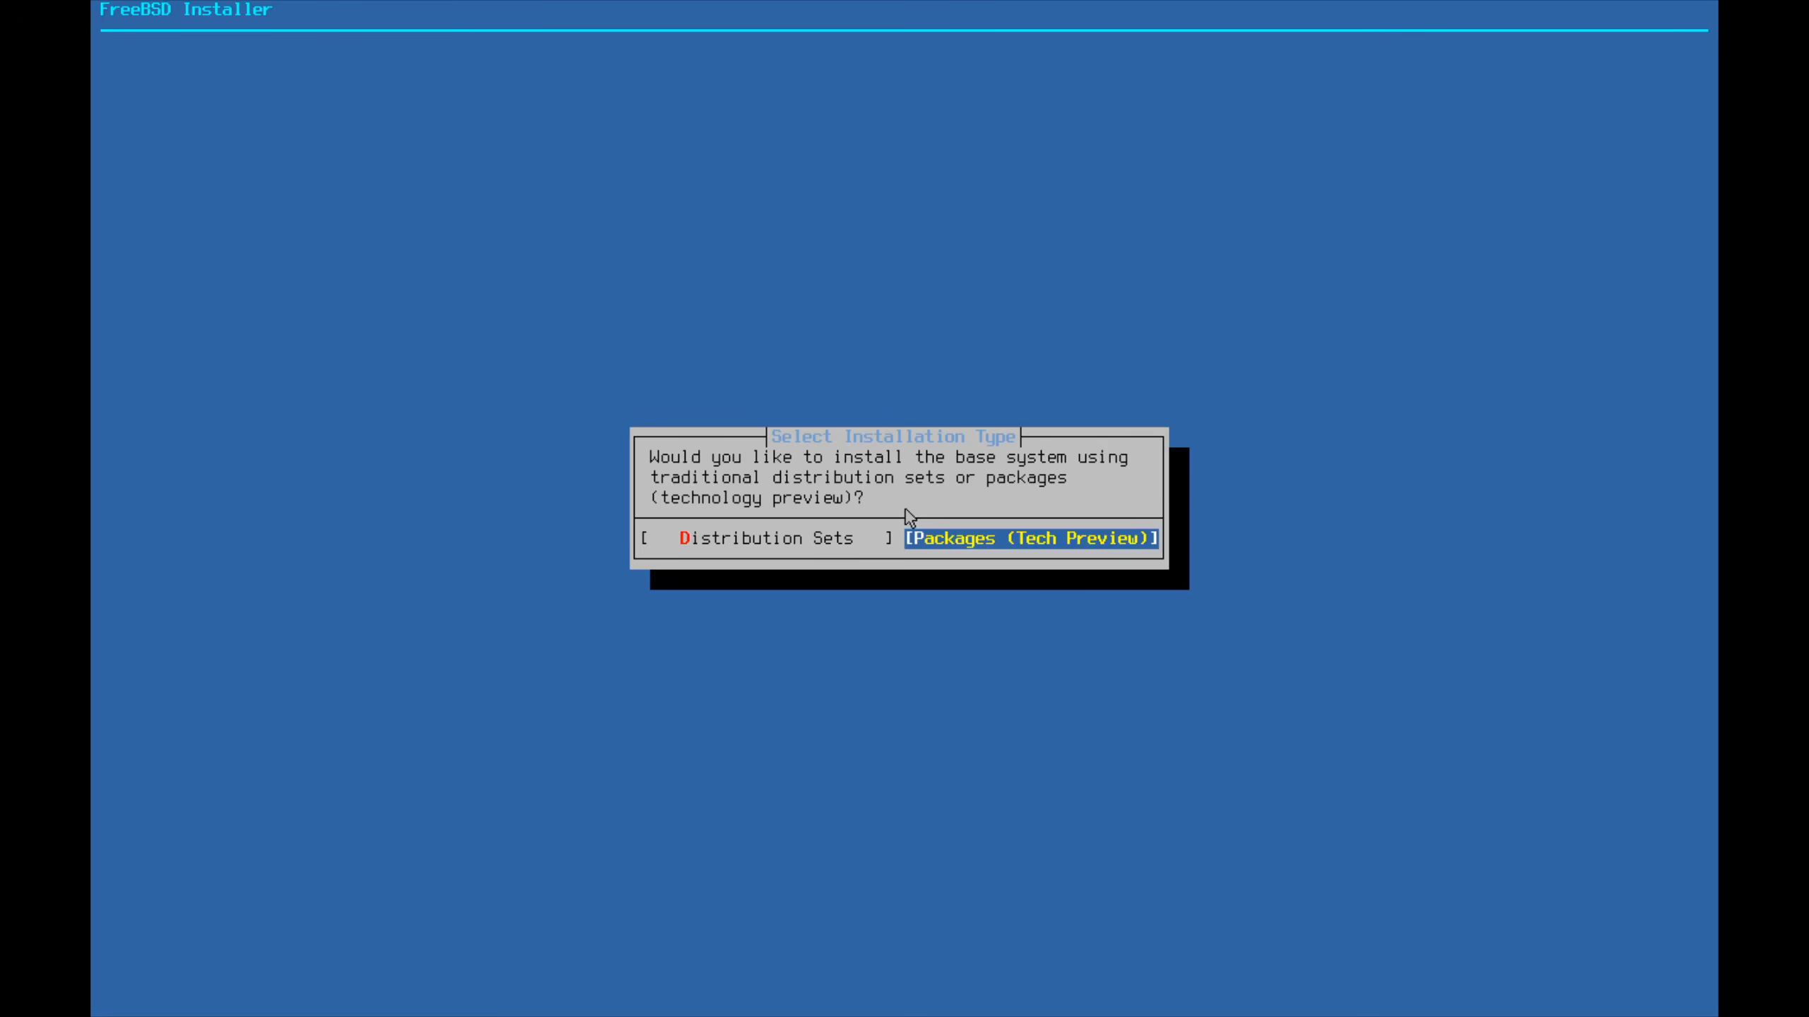
# Choose Packages install over the network and auto-configure the vtnet0 interface
pyautogui.press('Return')
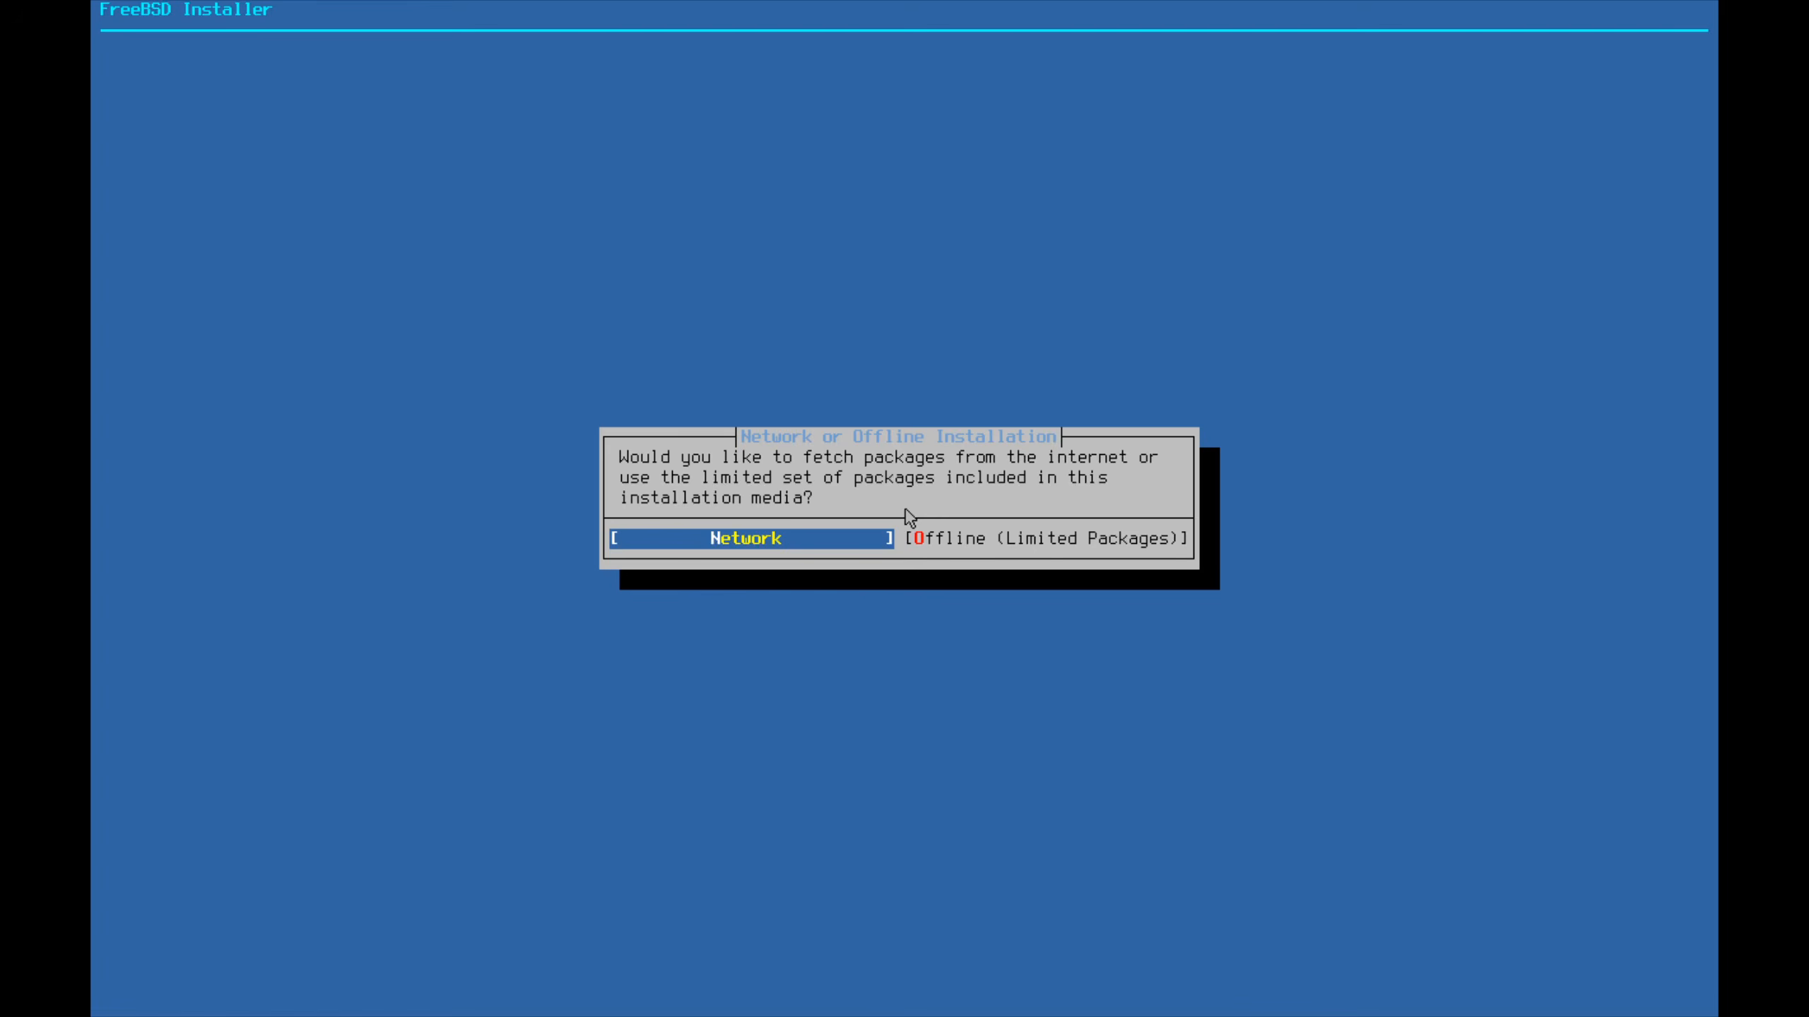
pyautogui.press('Return')
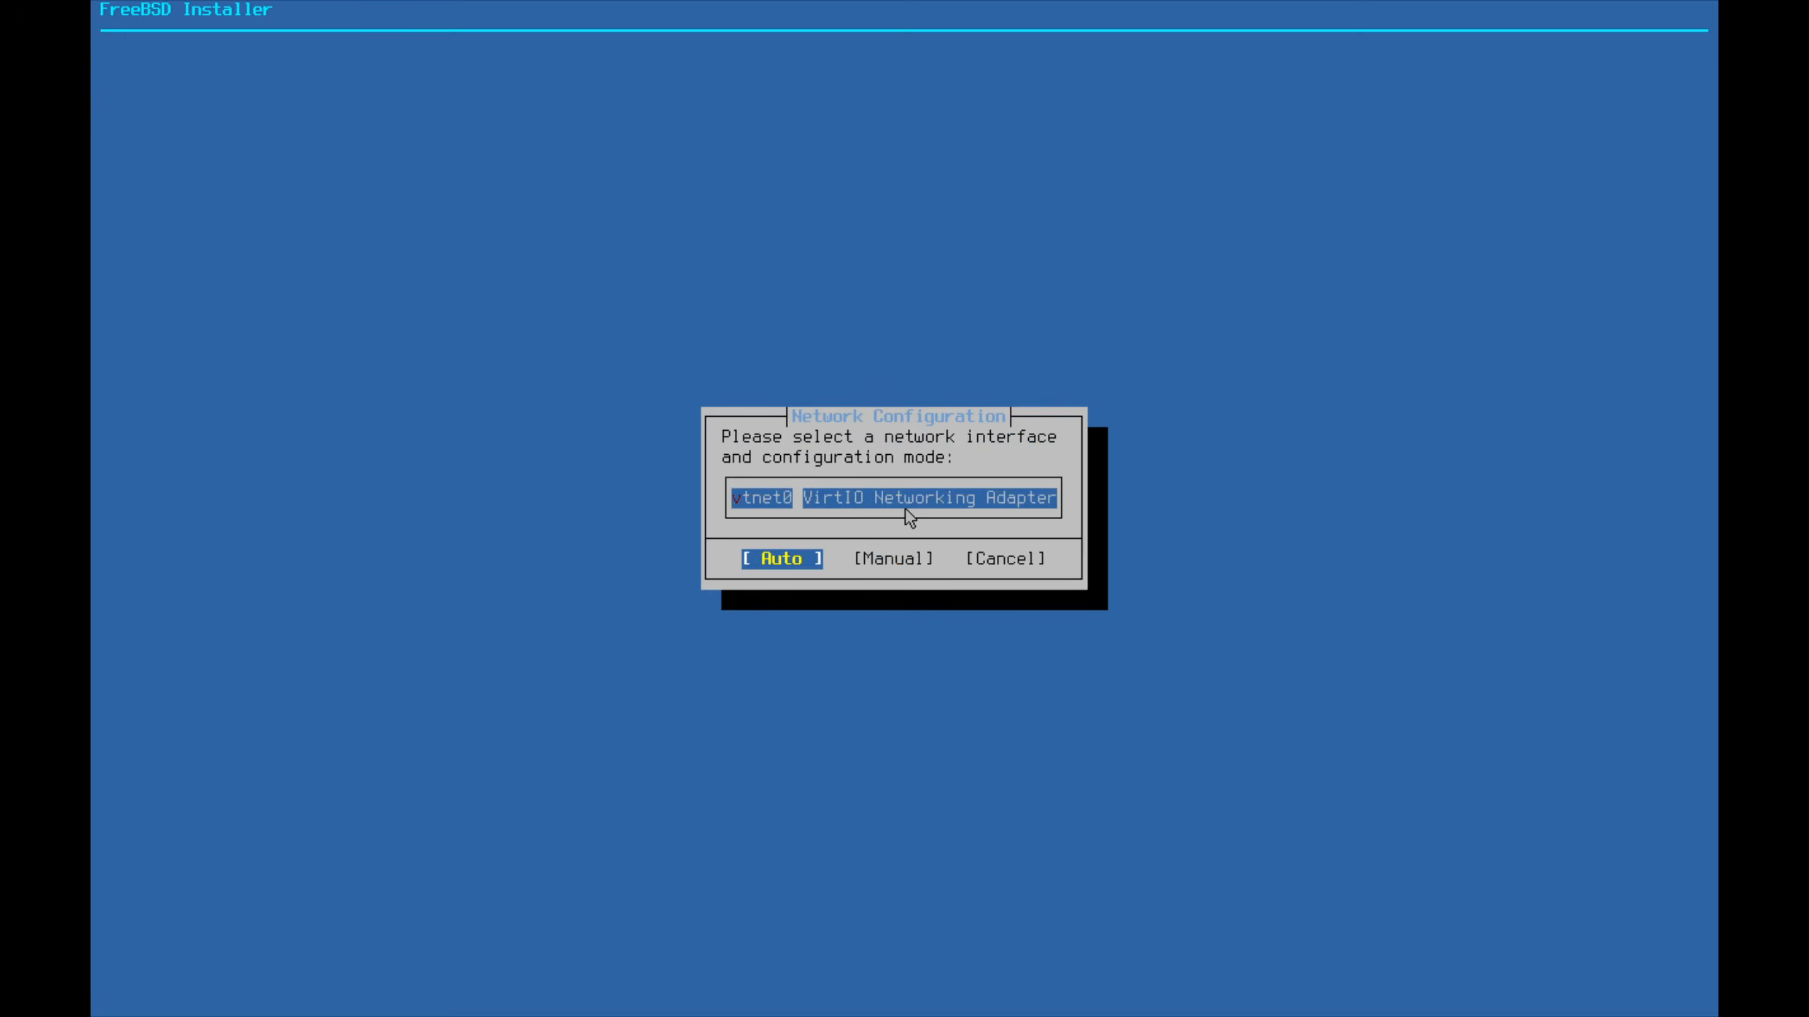
pyautogui.press('Return')
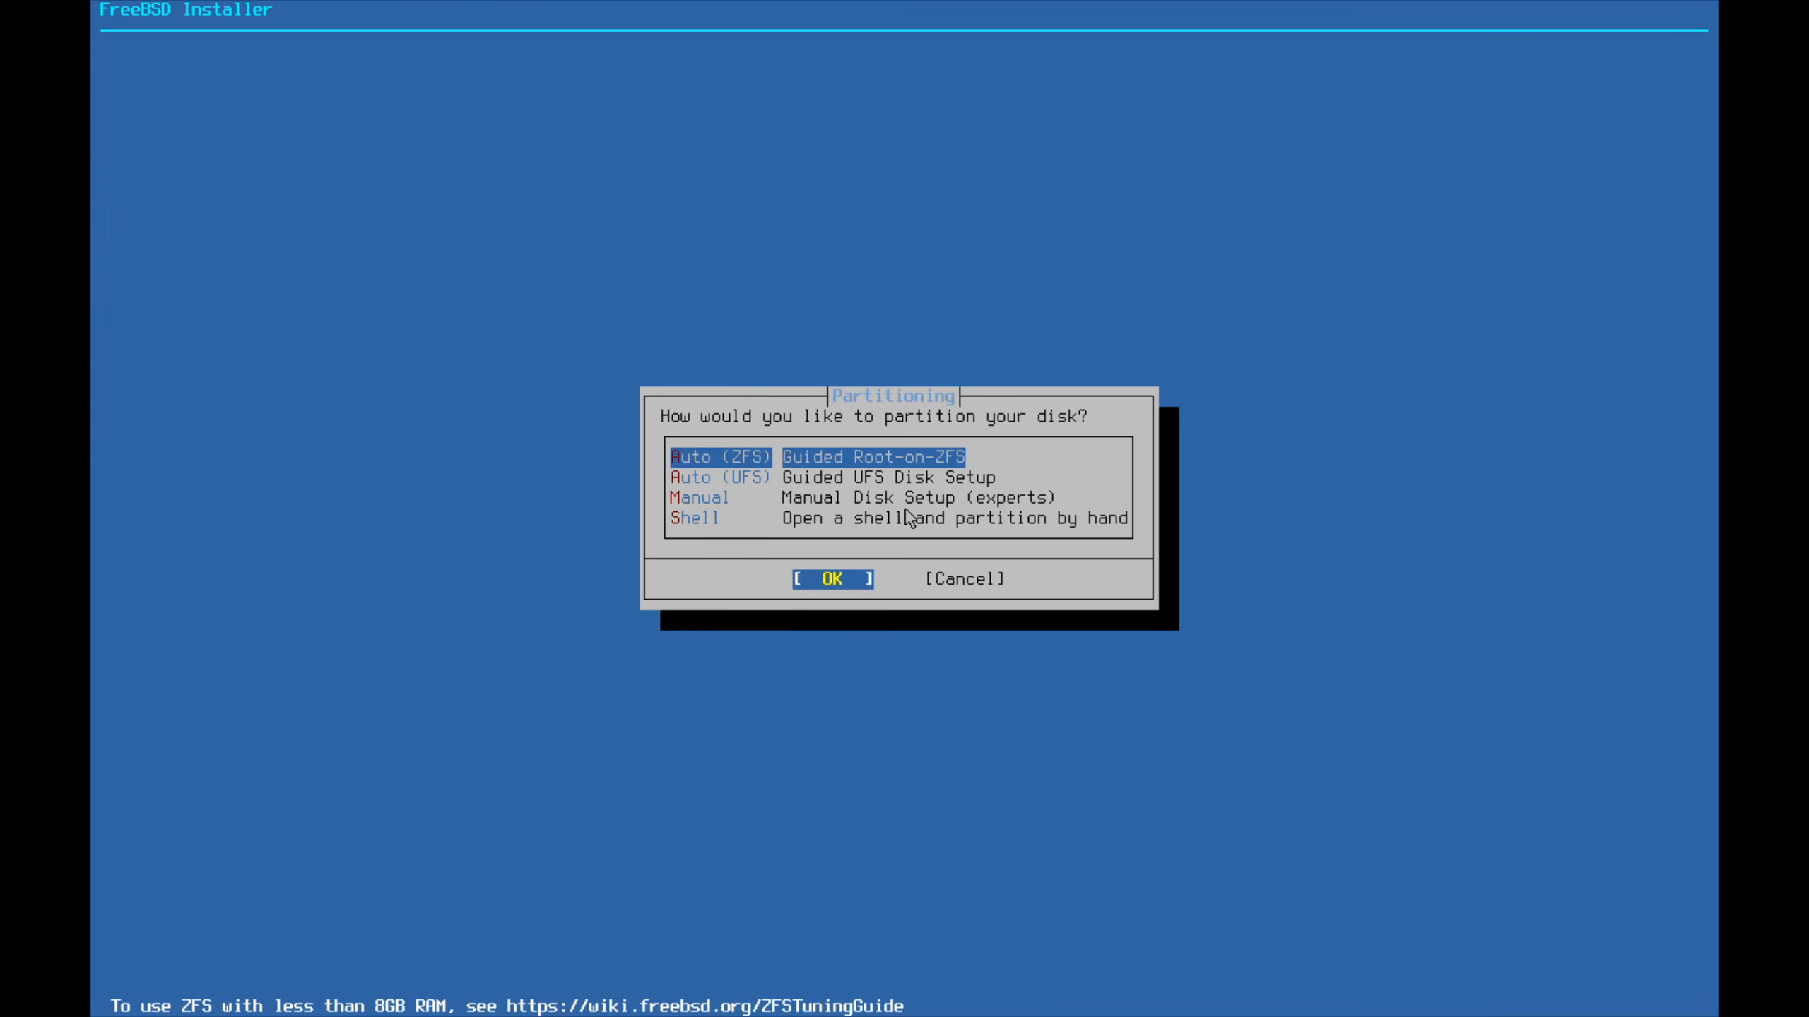
# Pick Auto (ZFS), change the swap size from 2g to 1g, and proceed with Install
pyautogui.press('Return')
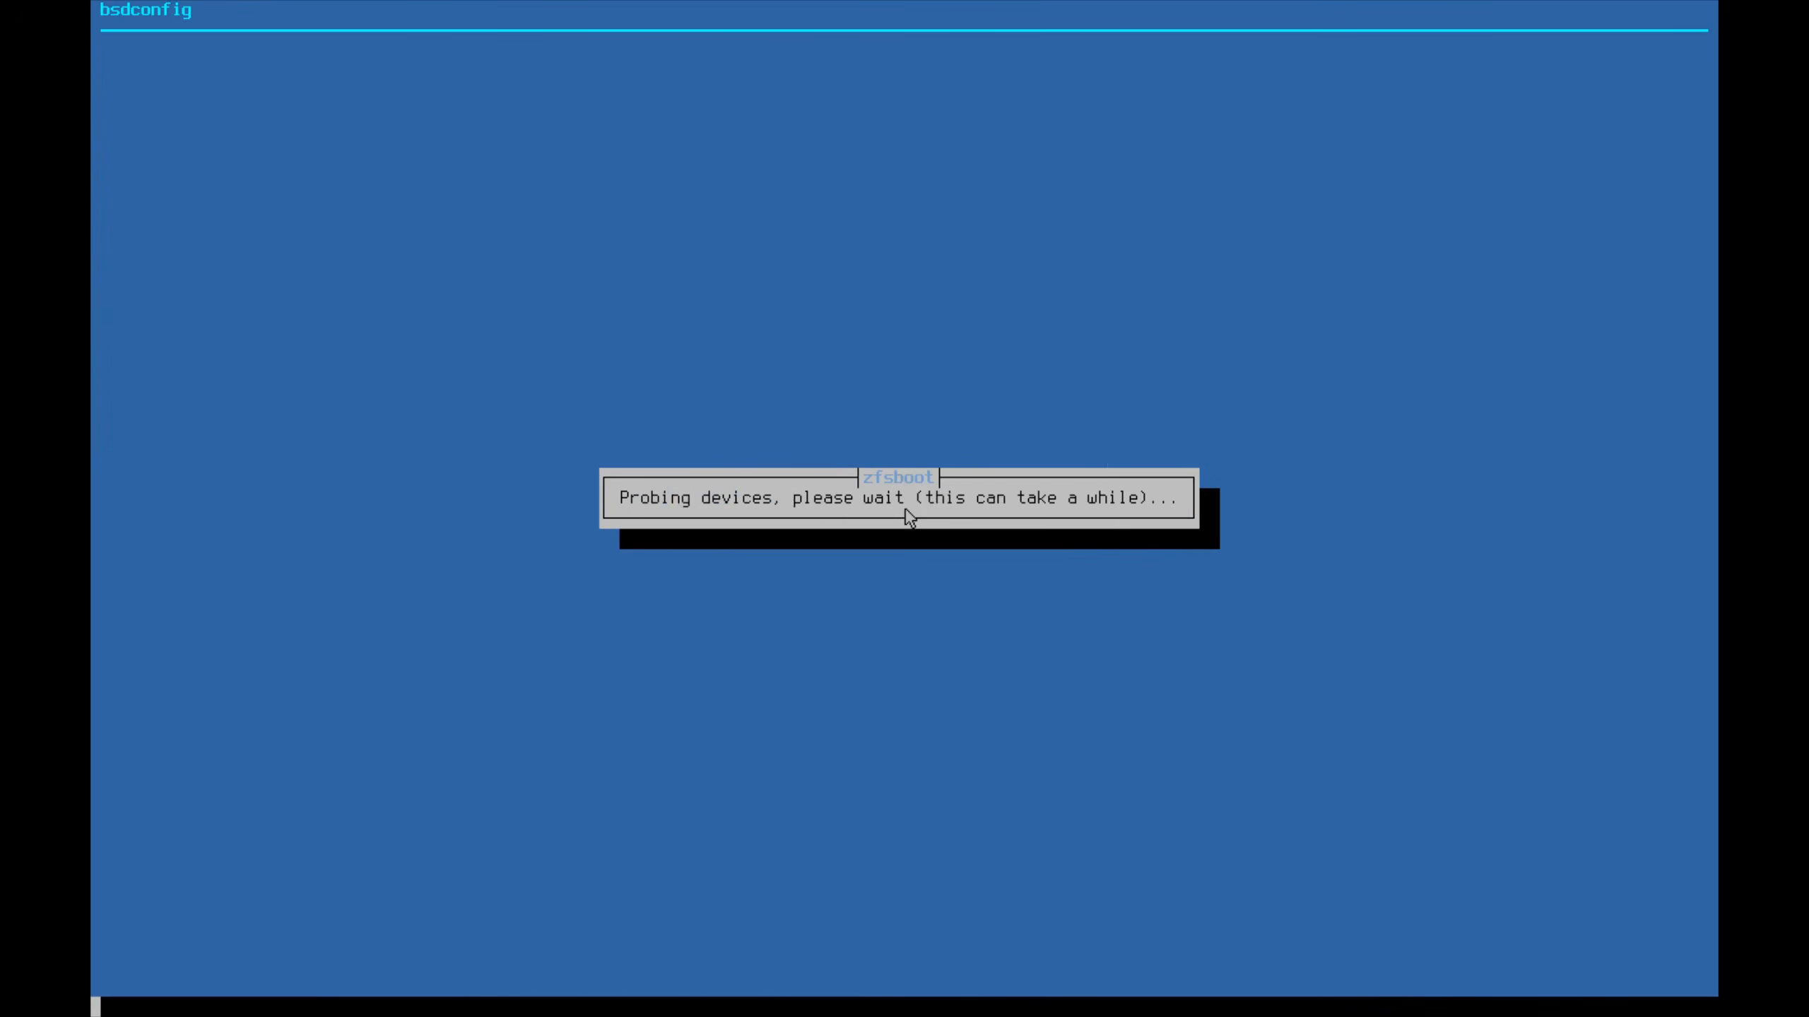
pyautogui.press('Down')
pyautogui.press('Down')
pyautogui.press('Down')
pyautogui.press('Down')
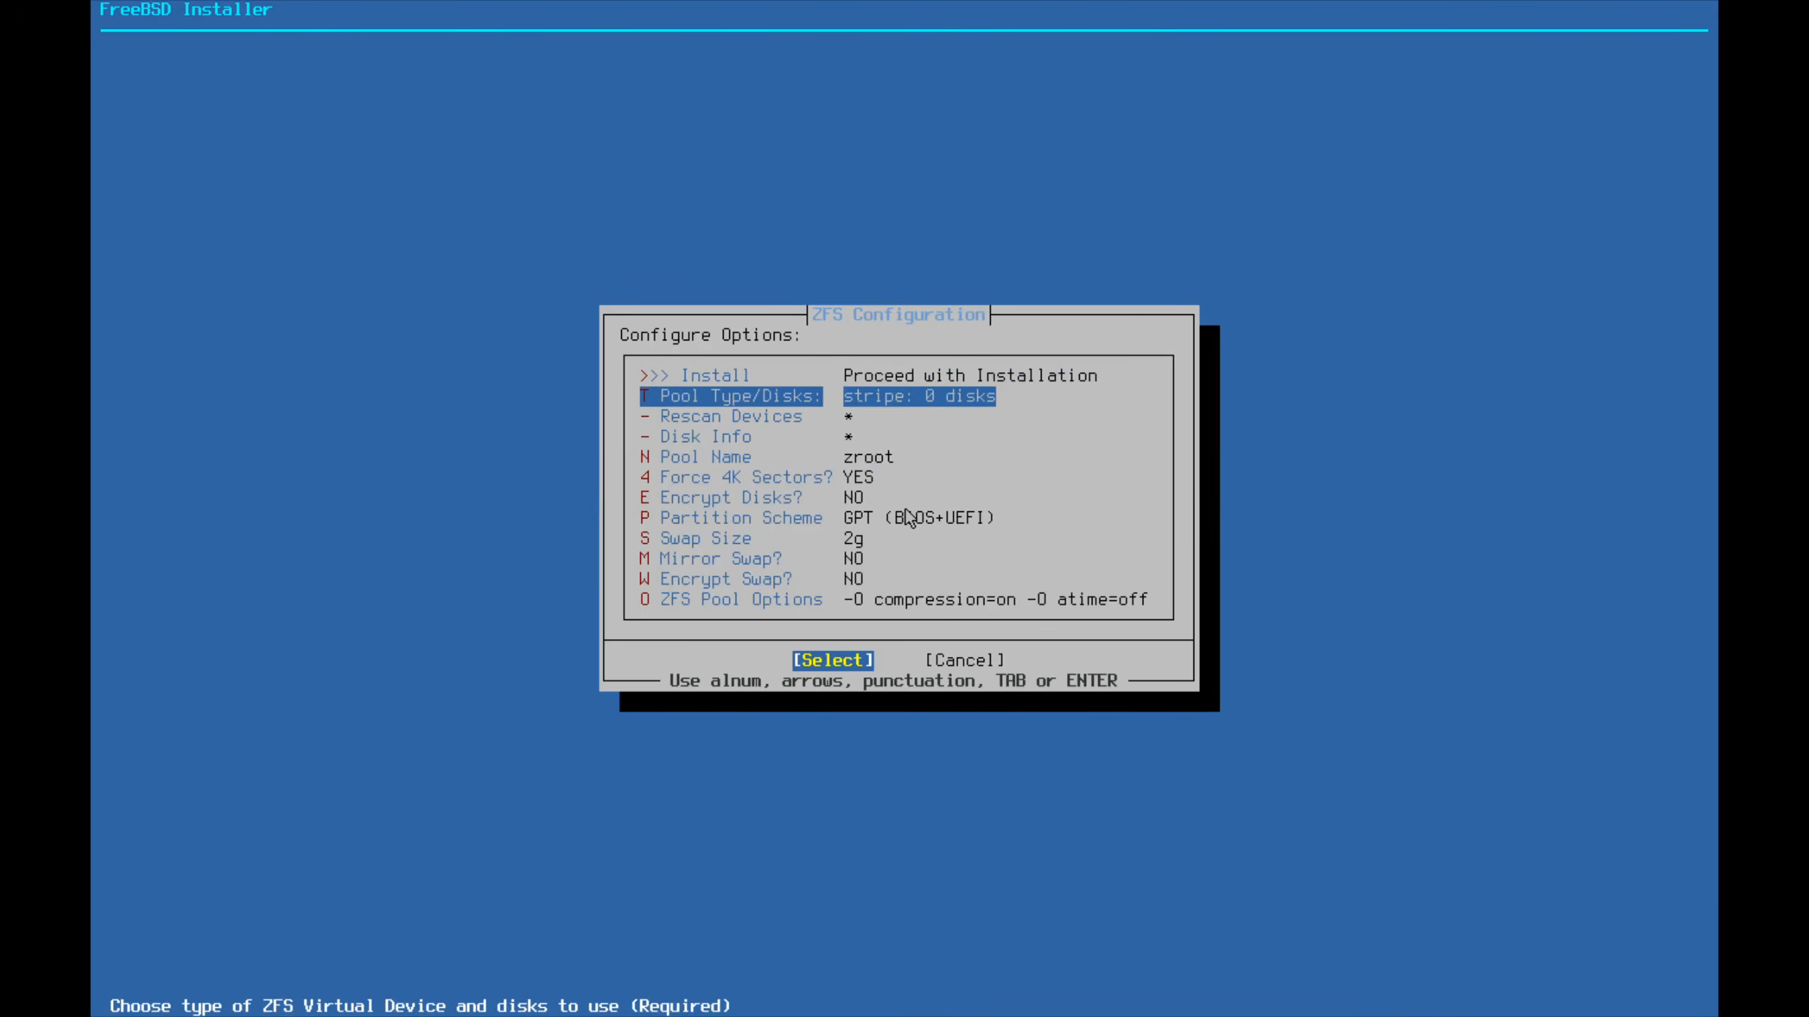
pyautogui.press('Down')
pyautogui.press('Down')
pyautogui.press('Down')
pyautogui.press('Down')
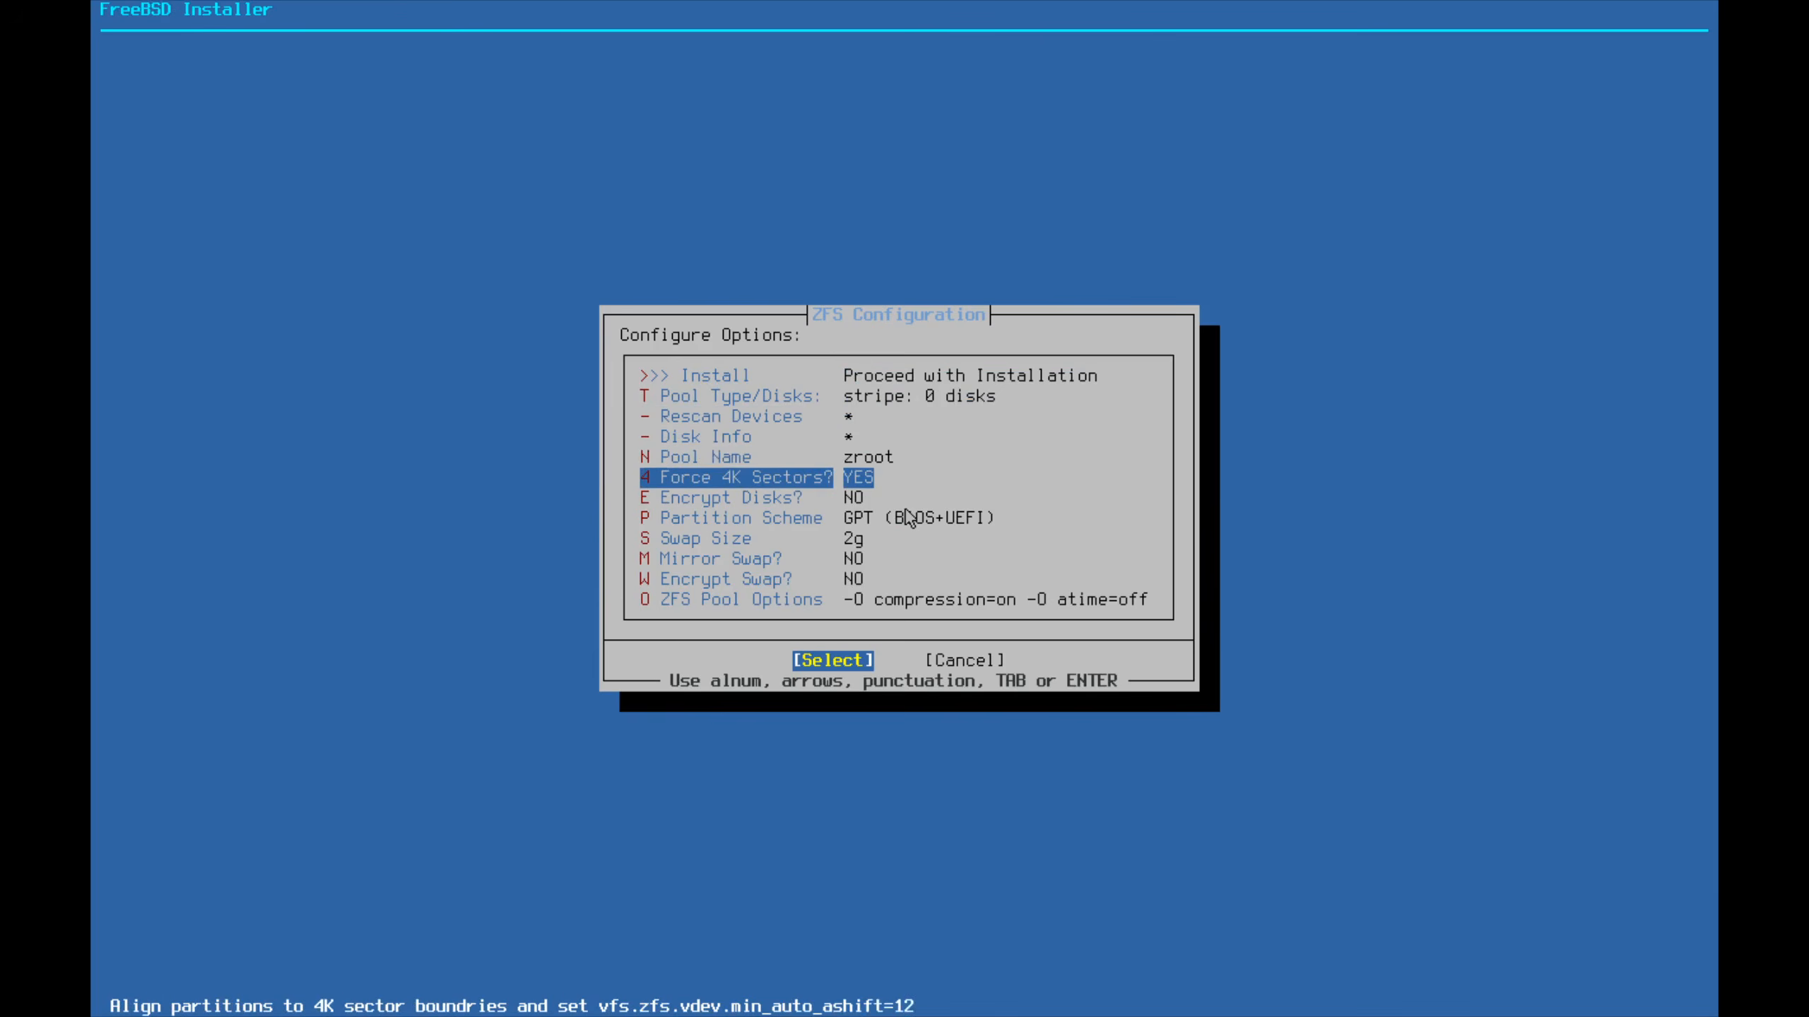
pyautogui.press('Return')
pyautogui.press('Left')
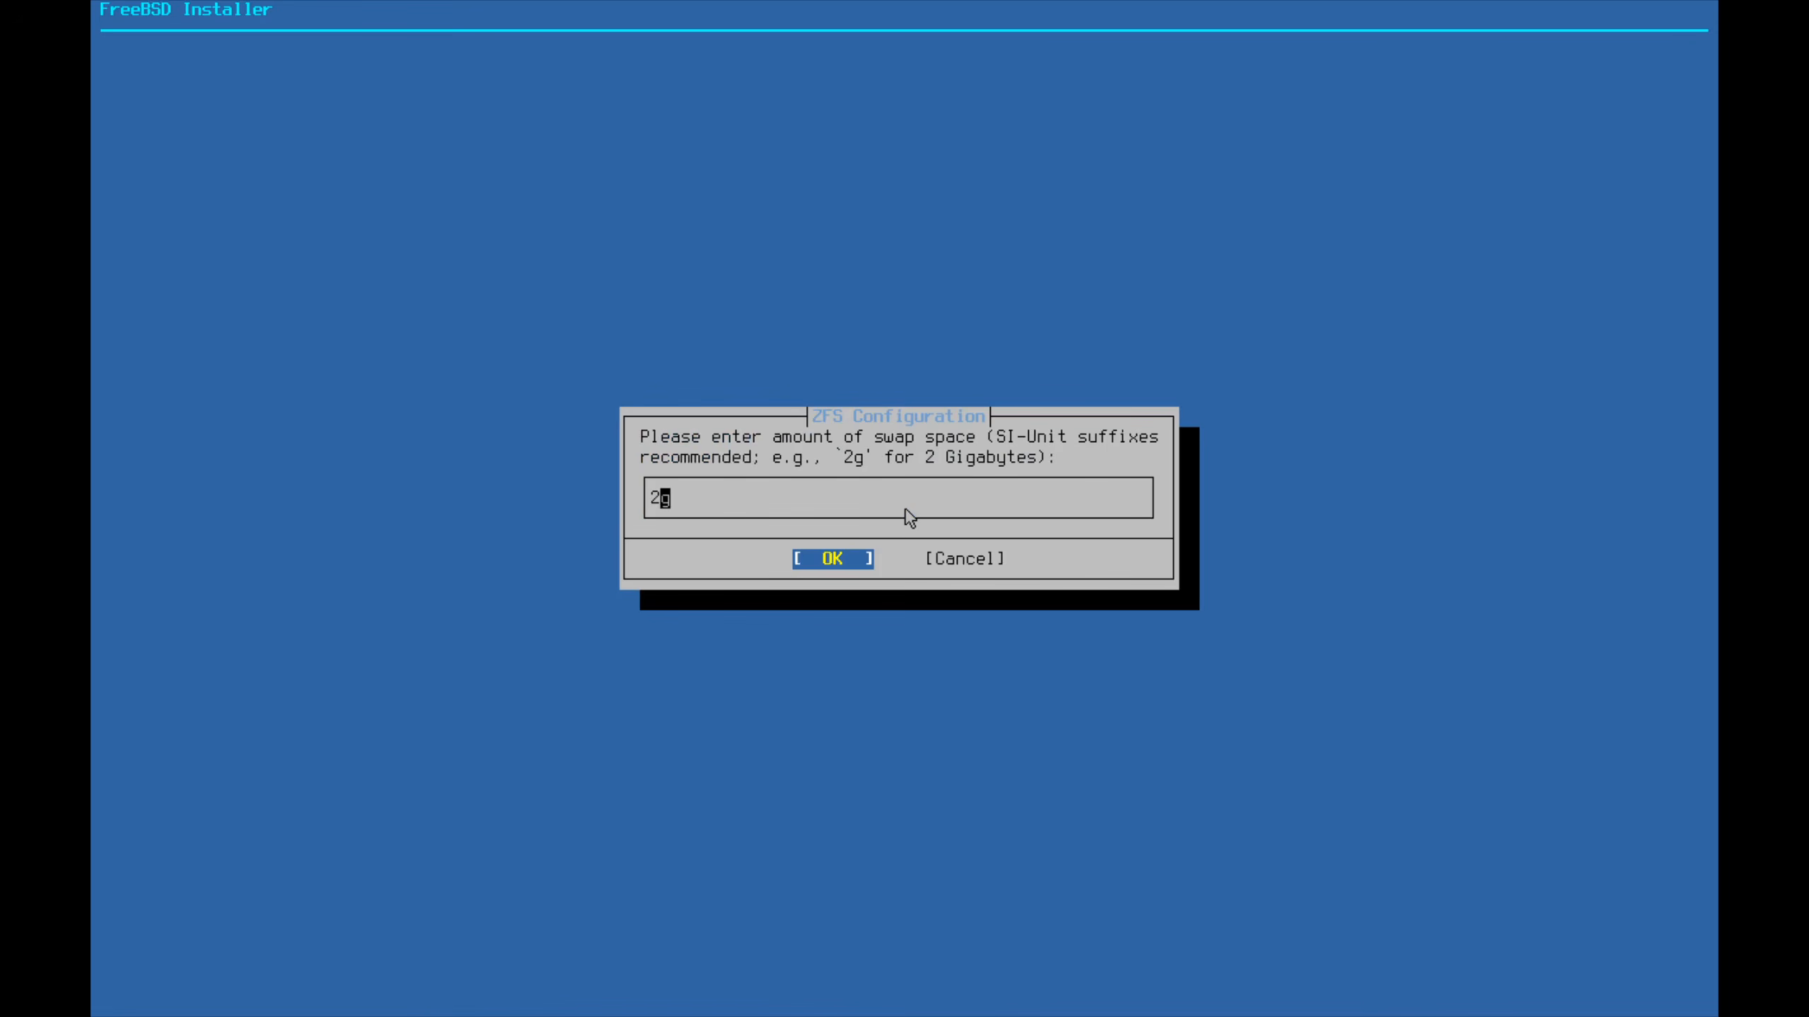
pyautogui.press('BackSpace')
pyautogui.write('1')
pyautogui.press('Return')
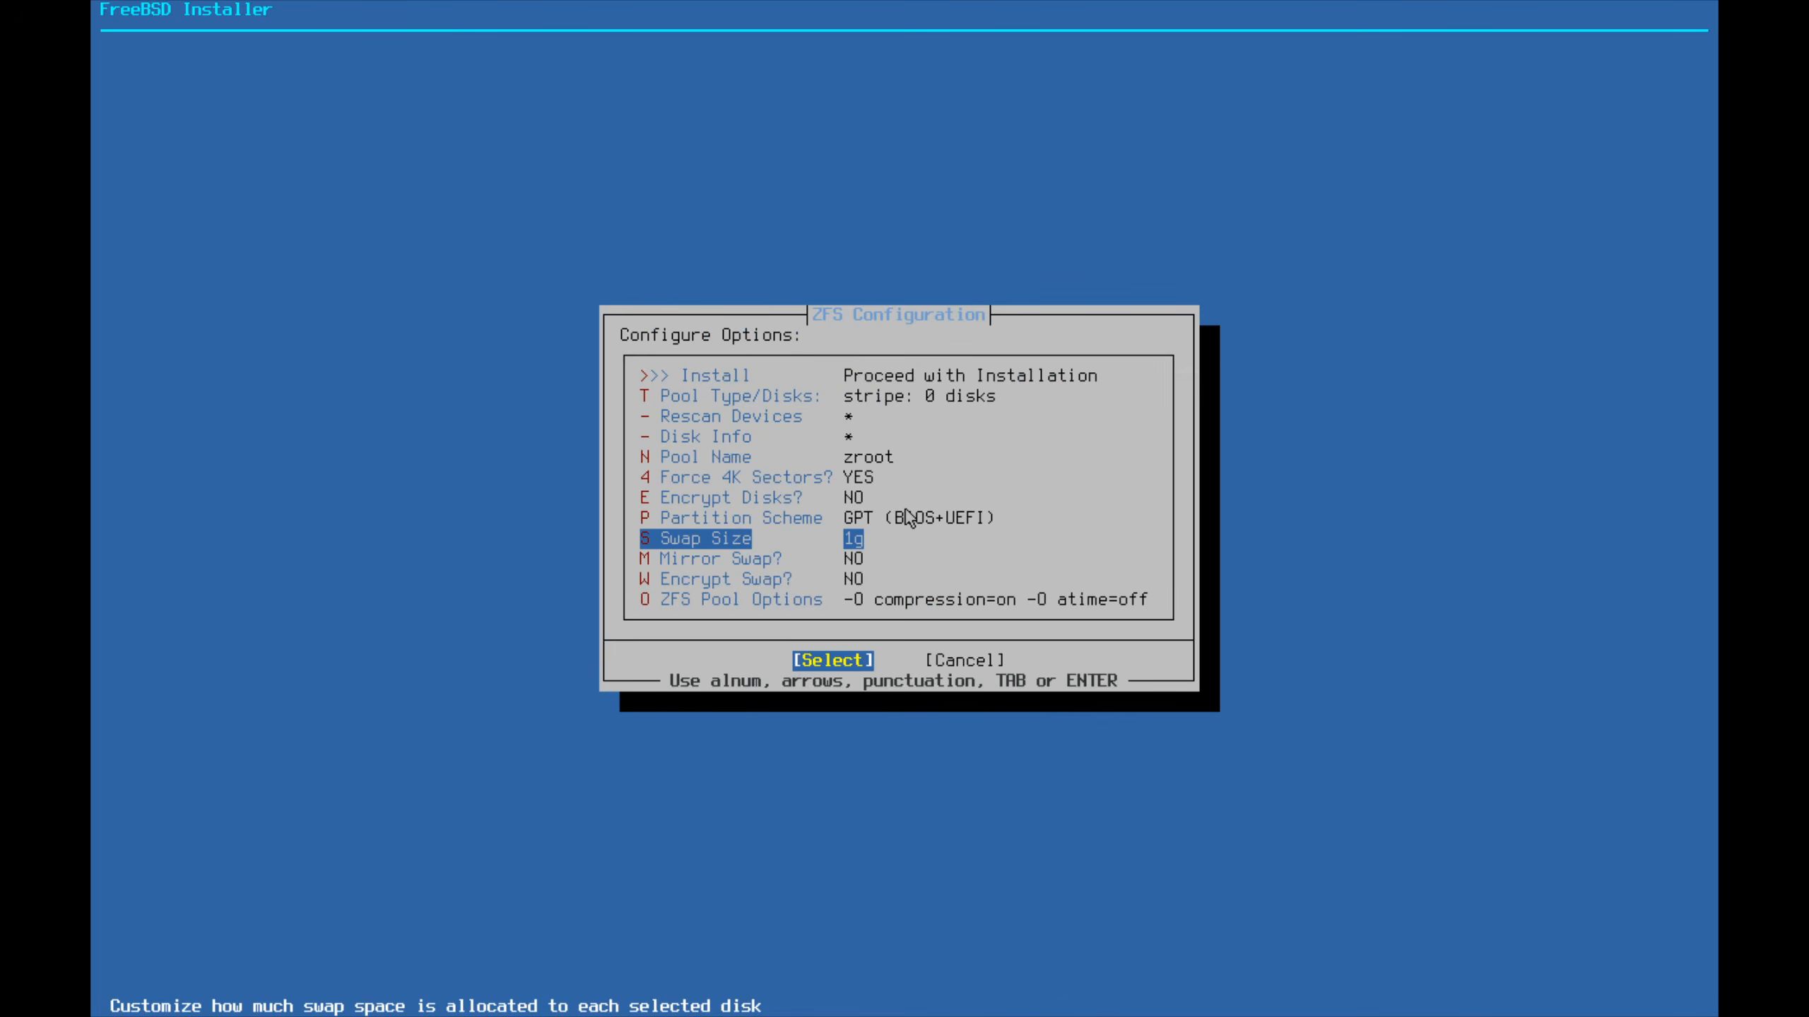
pyautogui.press('Up')
pyautogui.press('Up')
pyautogui.press('Up')
pyautogui.press('Up')
pyautogui.press('Up')
pyautogui.press('Up')
pyautogui.press('Up')
pyautogui.press('Up')
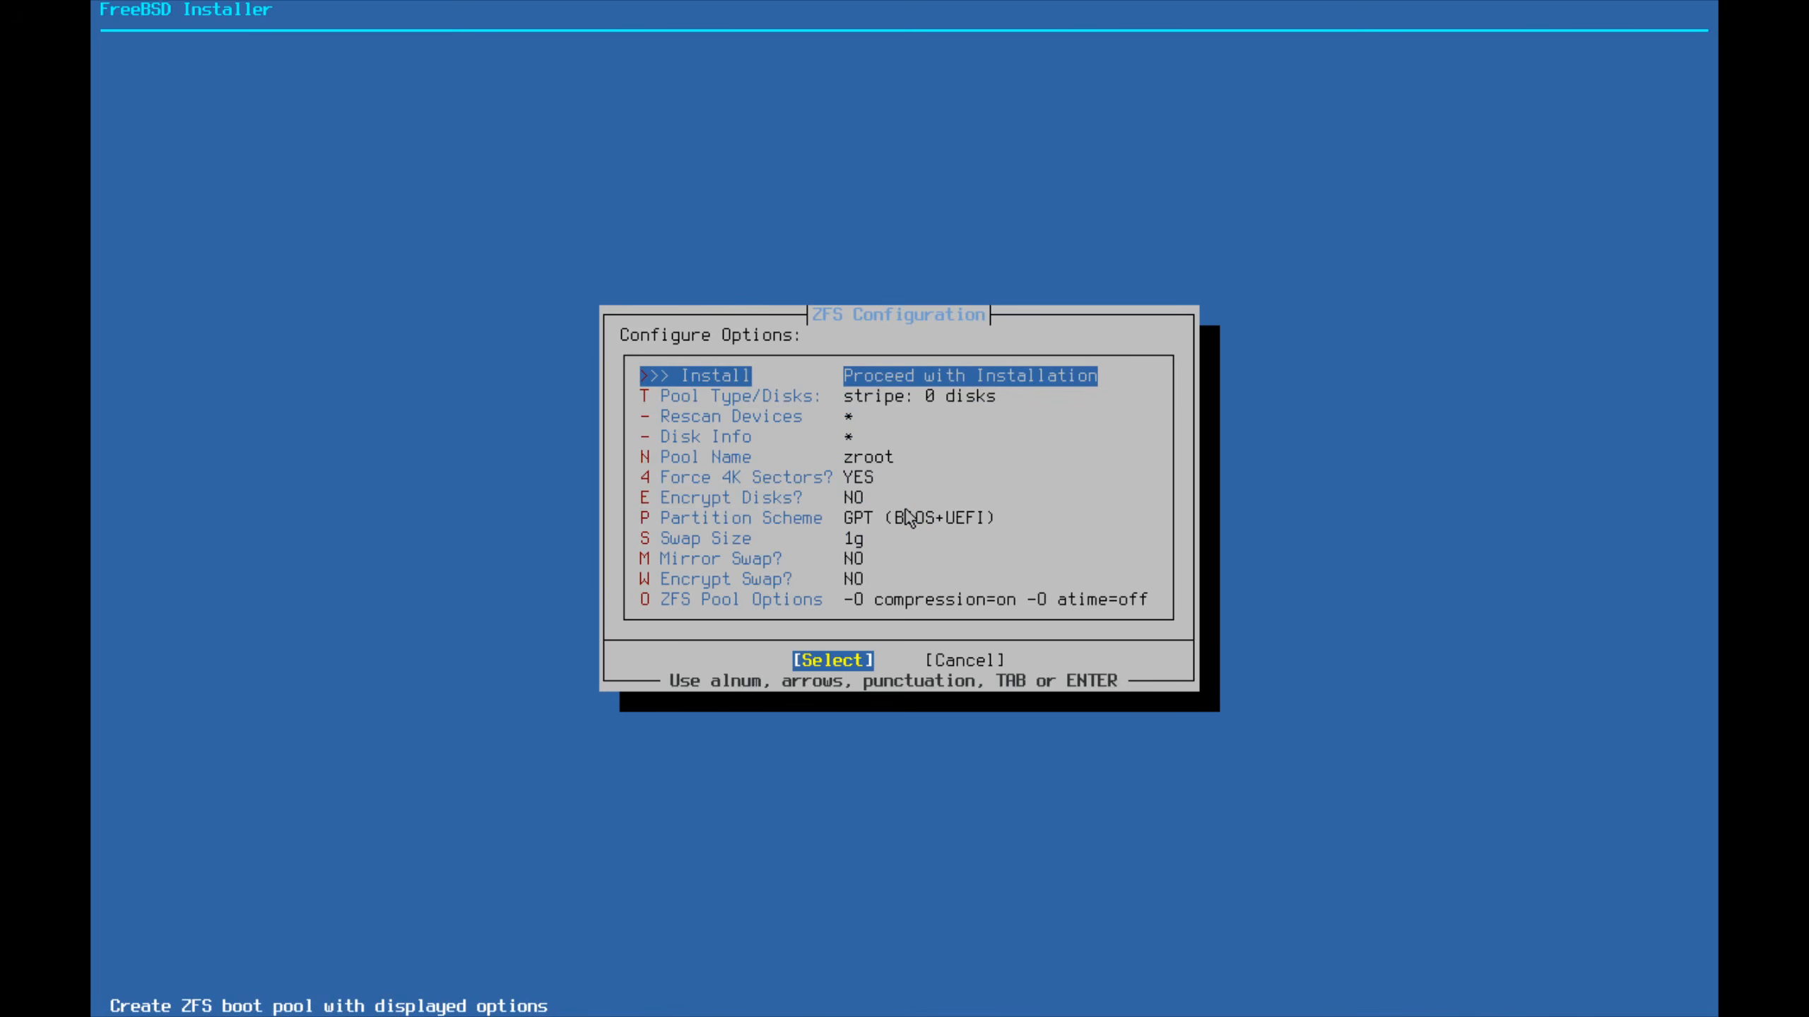
pyautogui.press('t')
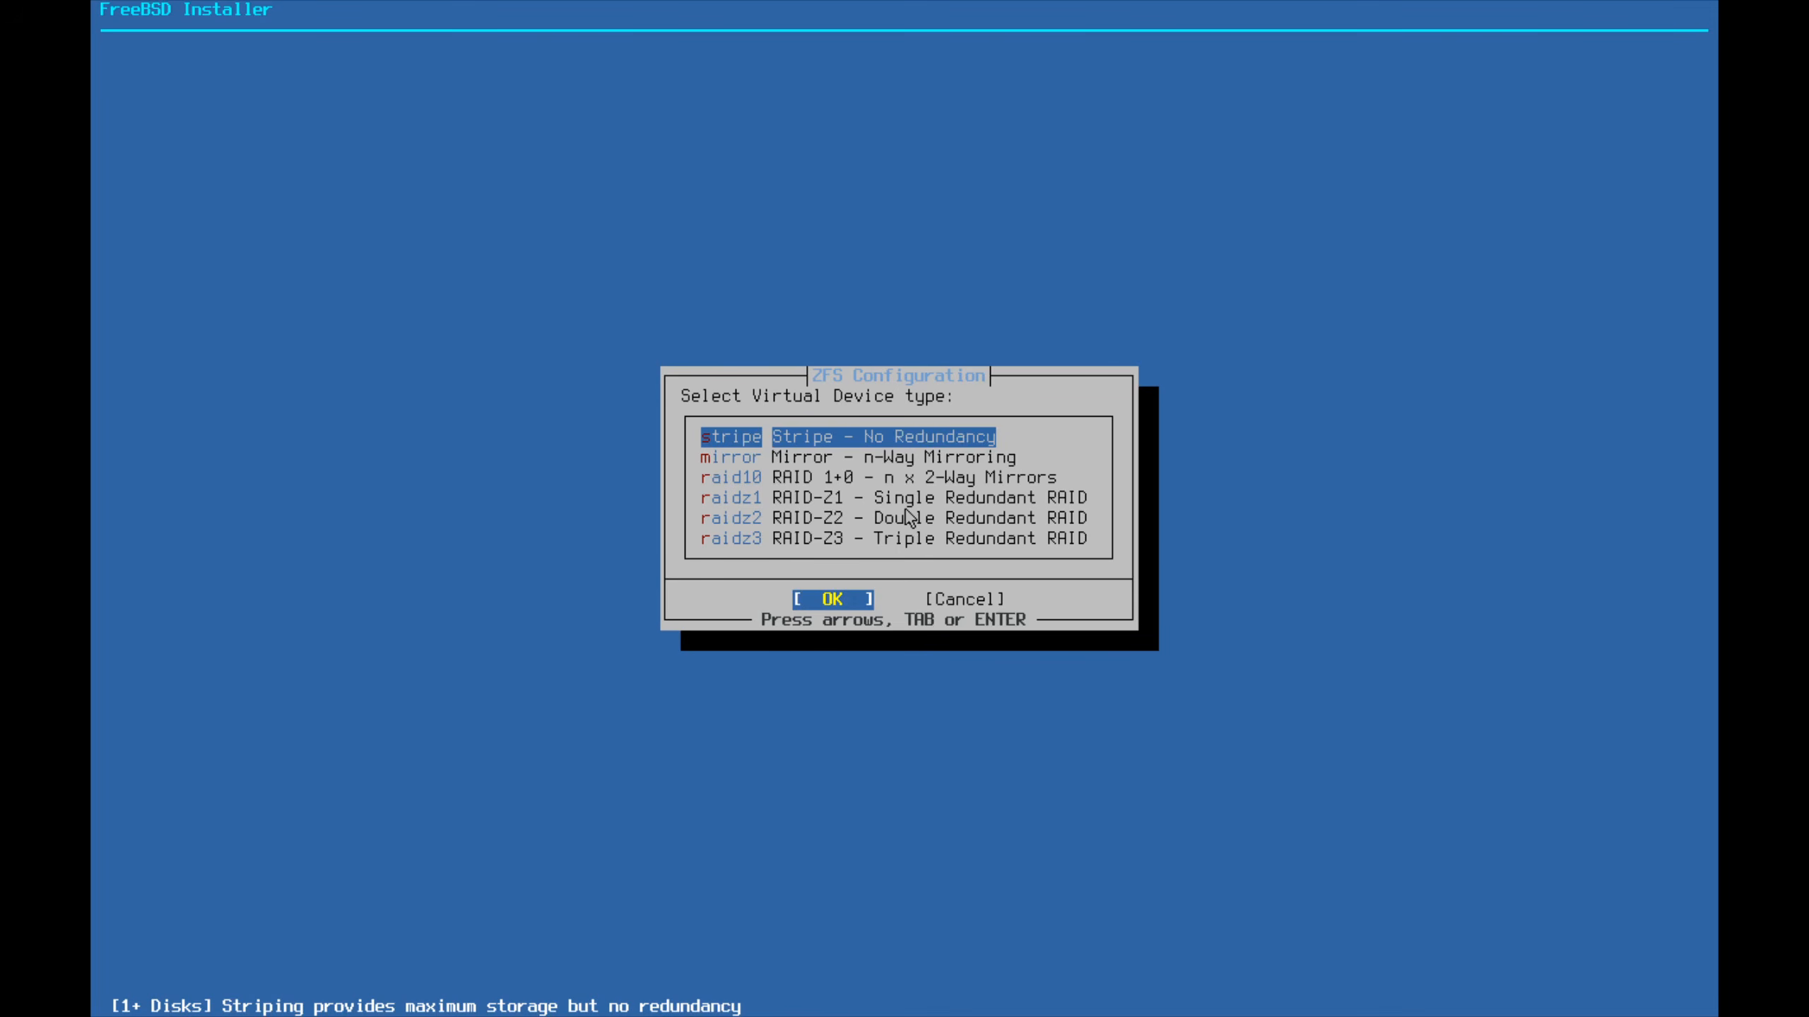
# Create a stripe pool on ada0 and confirm destroying the disk's contents
pyautogui.press('Return')
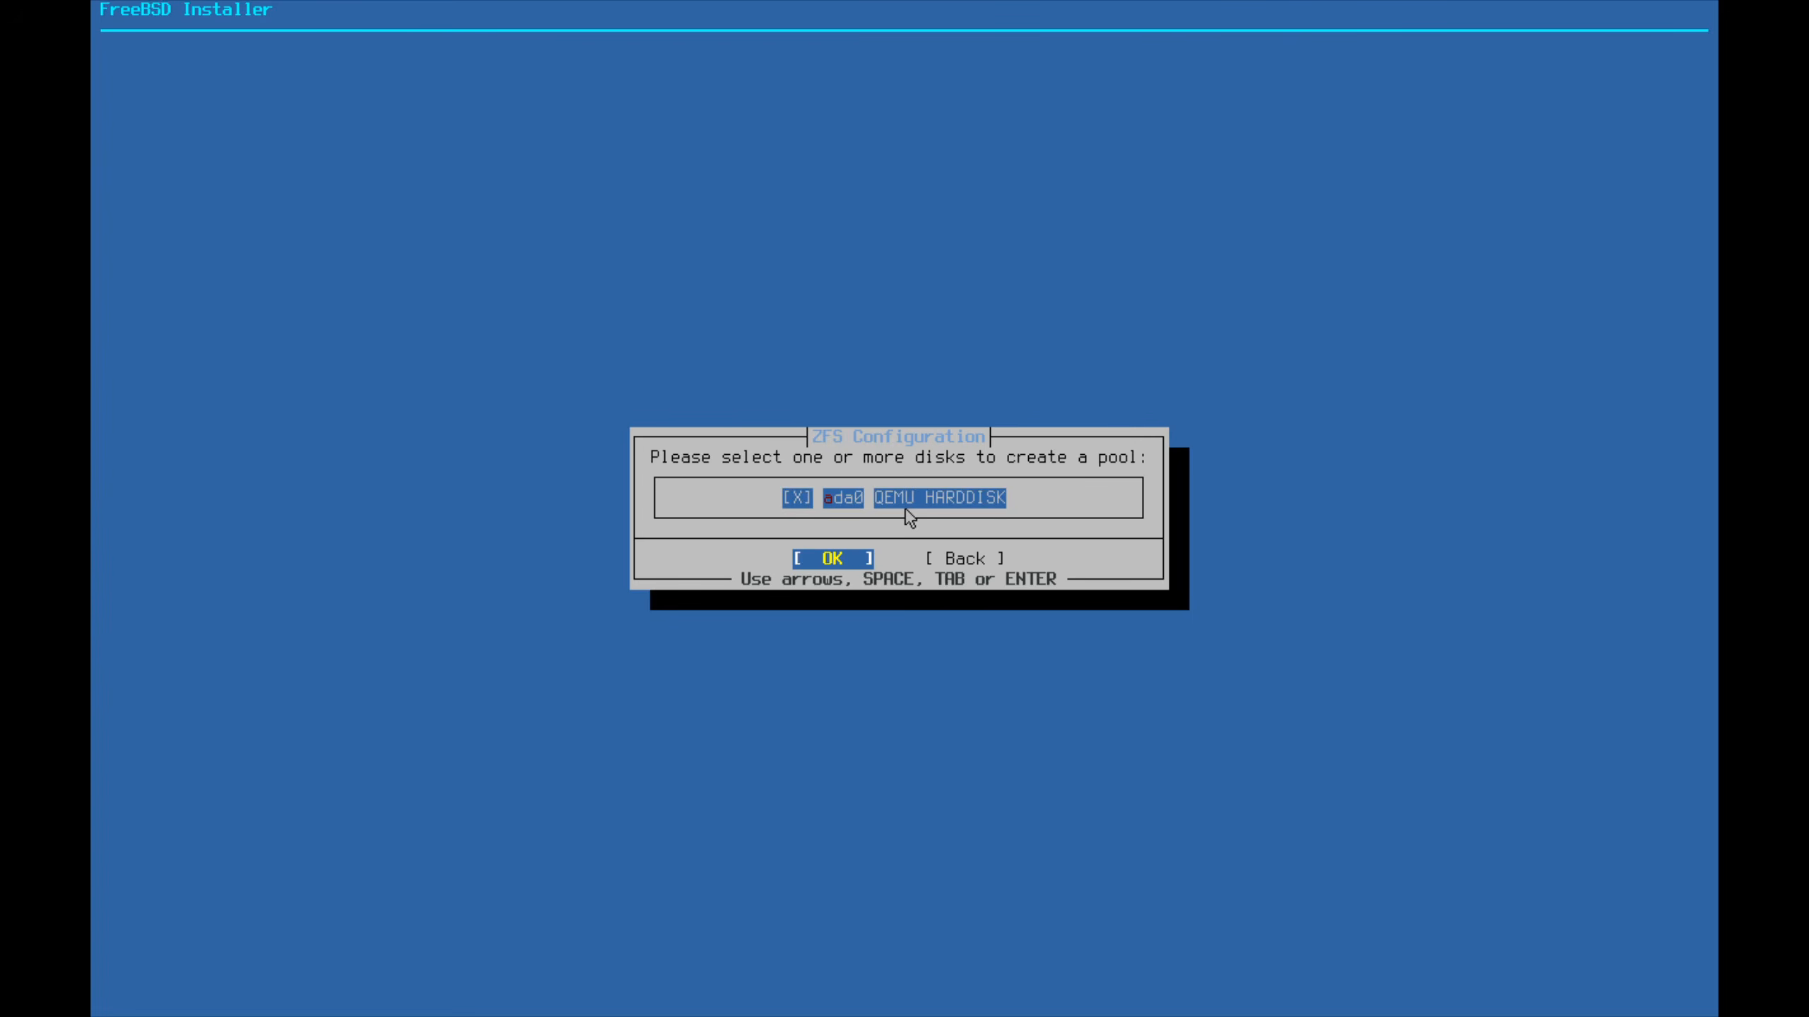
pyautogui.press('Return')
pyautogui.press('Left')
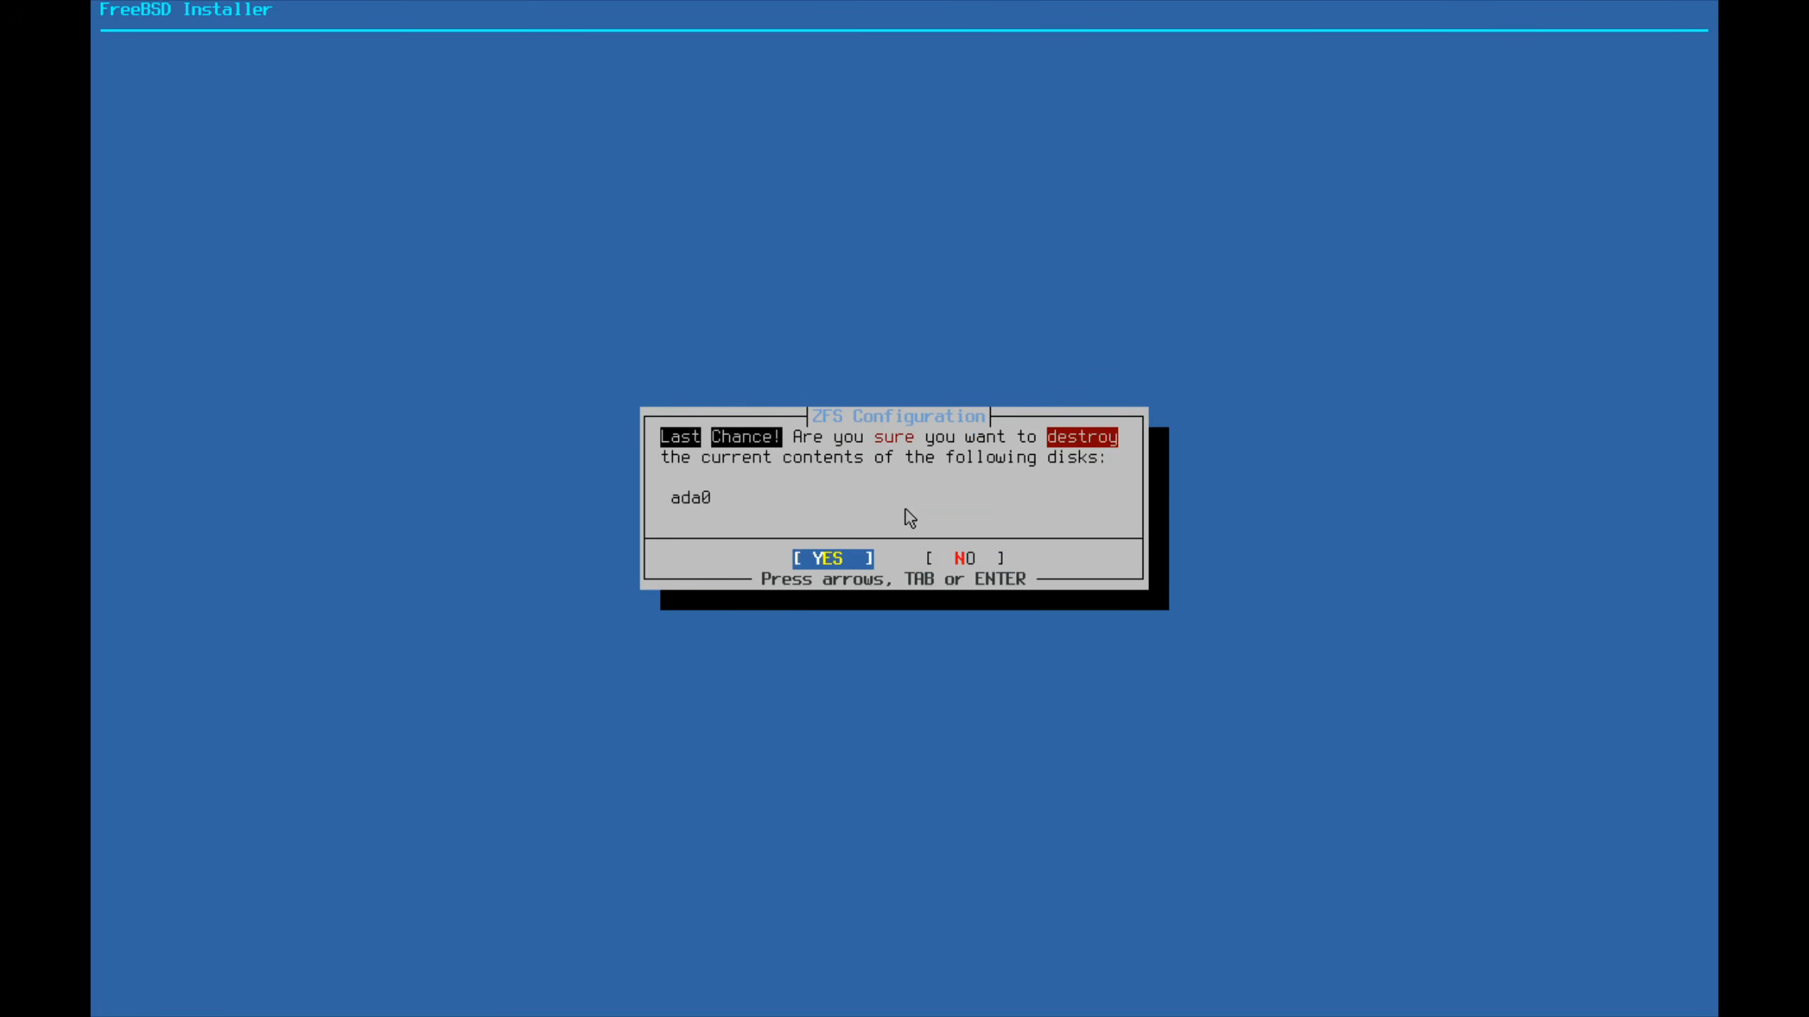
pyautogui.press('Return')
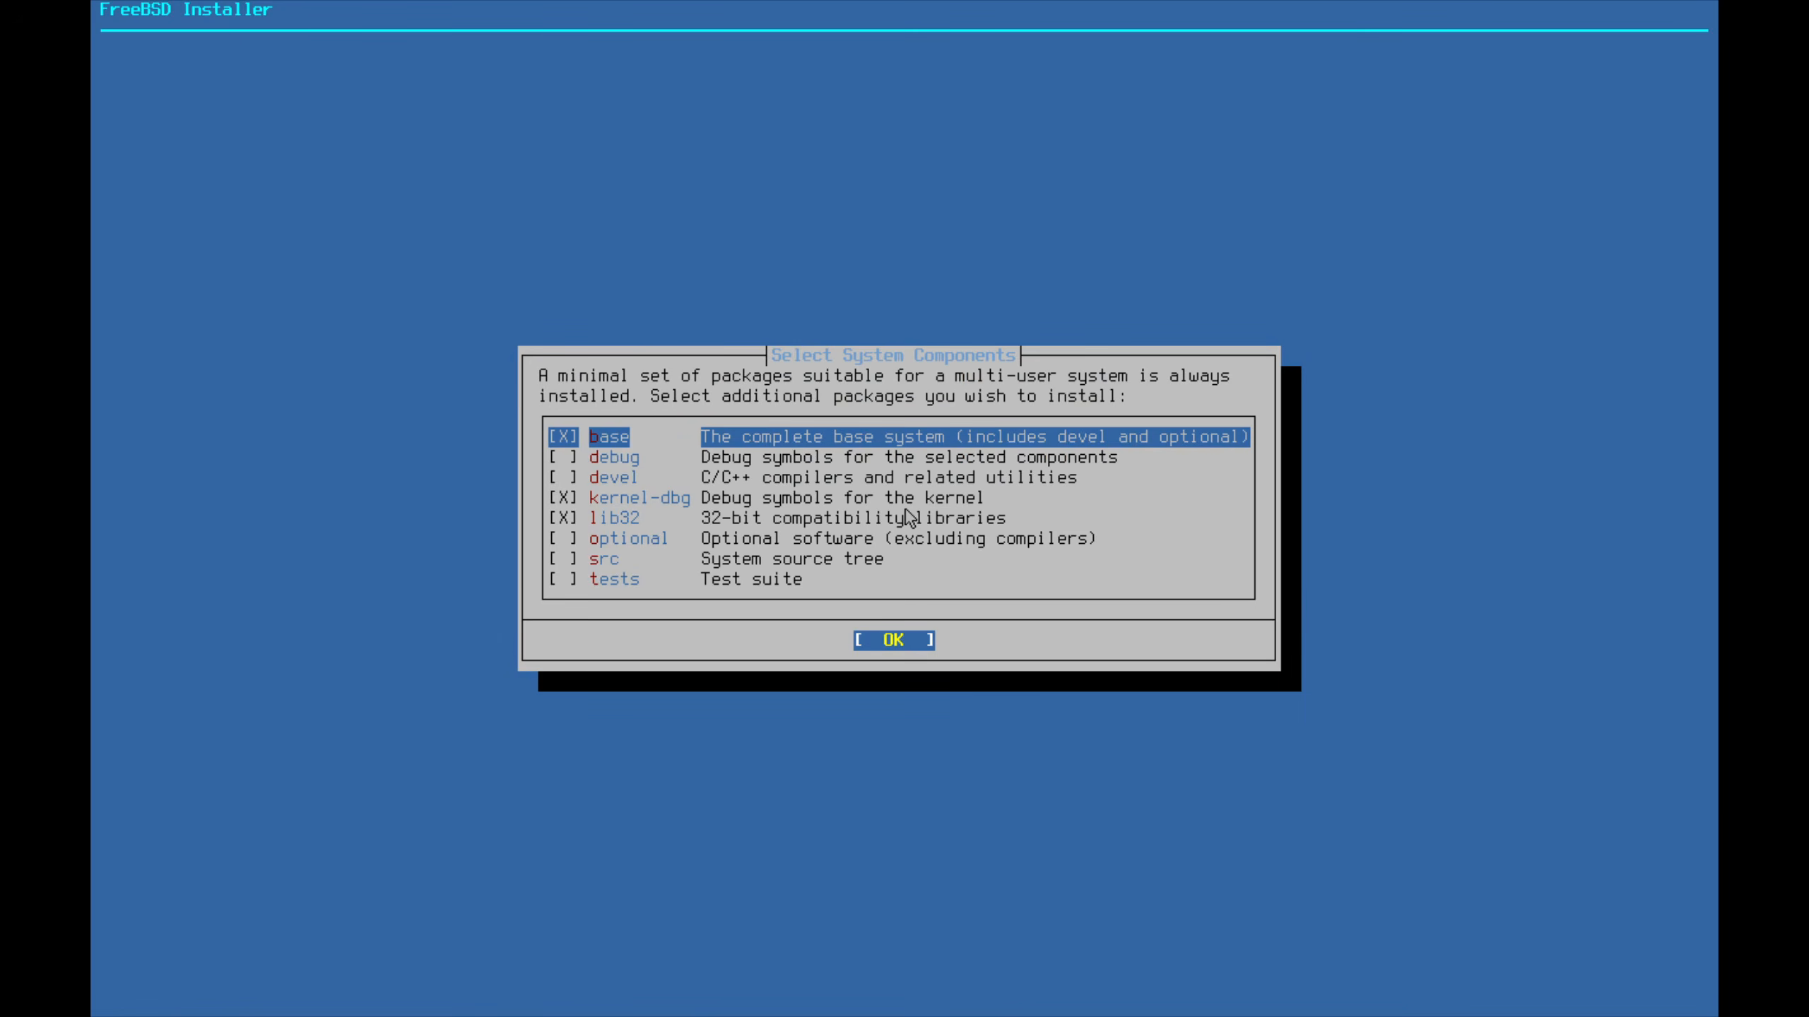
# Review the optional system components and accept the defaults to start fetching
pyautogui.press('Down')
pyautogui.press('Up')
pyautogui.press('Down')
pyautogui.press('Down')
pyautogui.press('Up')
pyautogui.press('Up')
pyautogui.press('Down')
pyautogui.press('Down')
pyautogui.press('Down')
pyautogui.press('Down')
pyautogui.press('Down')
pyautogui.press('Down')
pyautogui.press('Down')
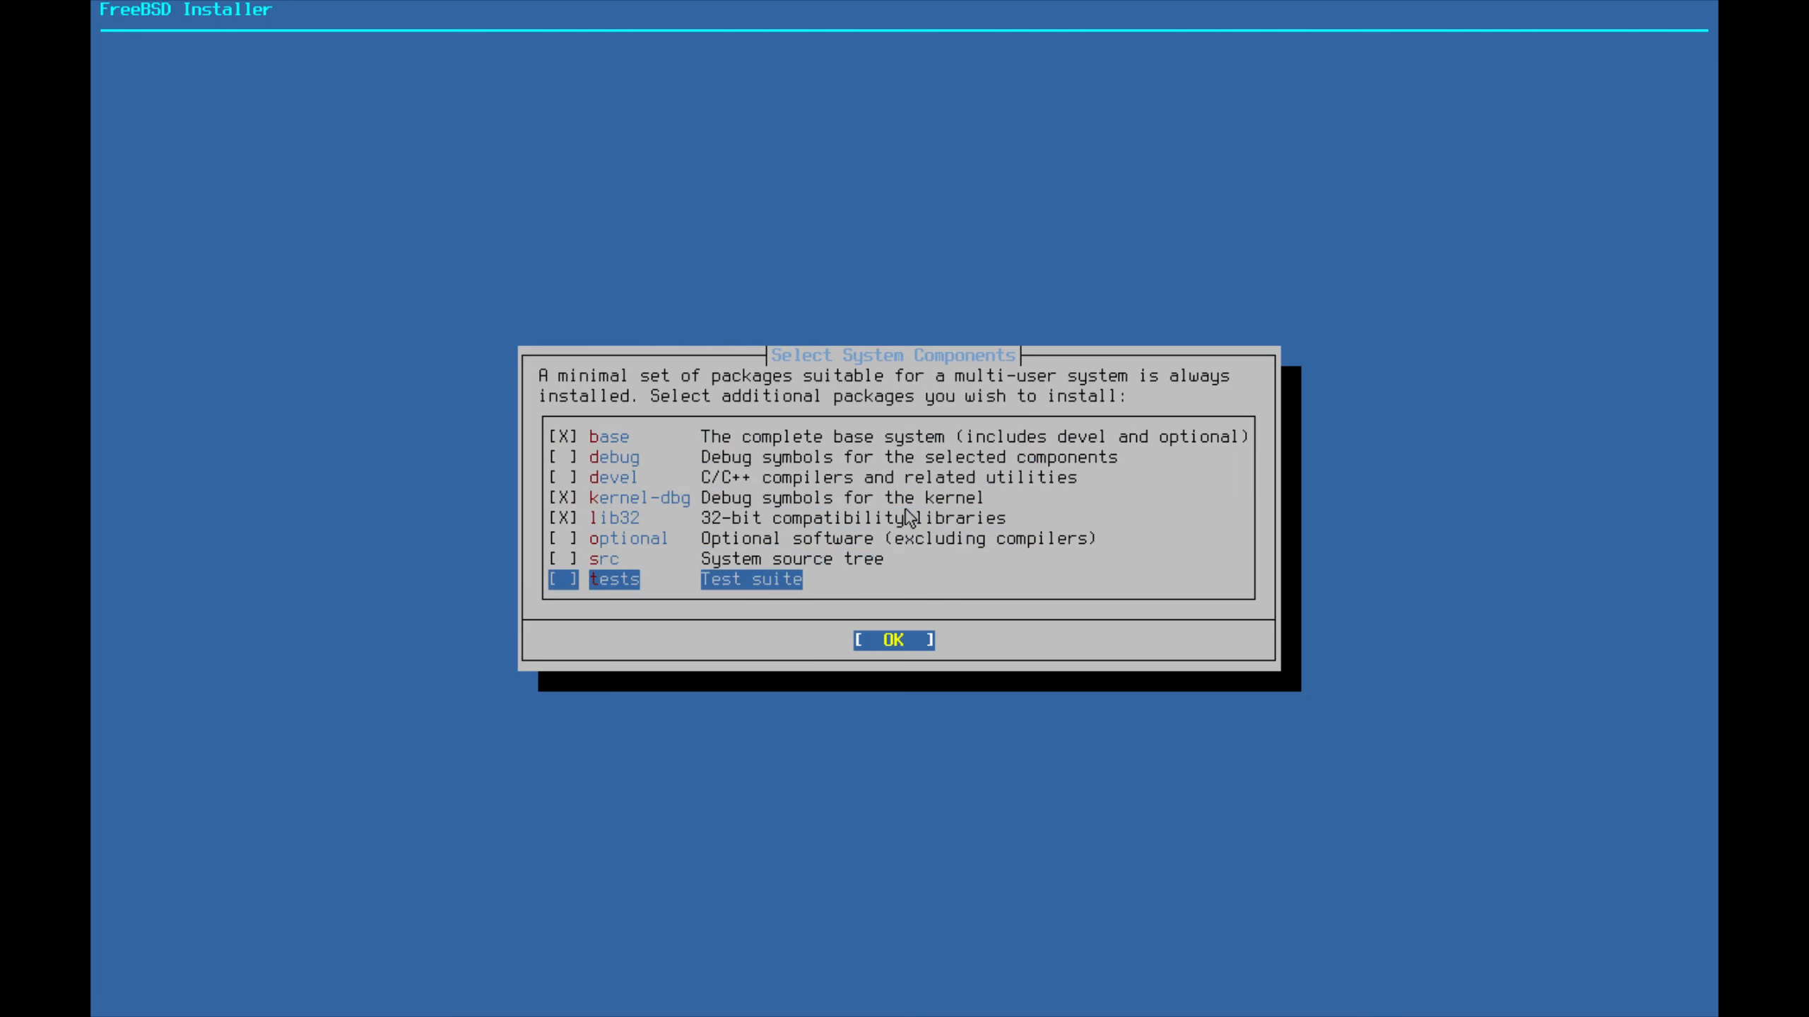
pyautogui.press('Up')
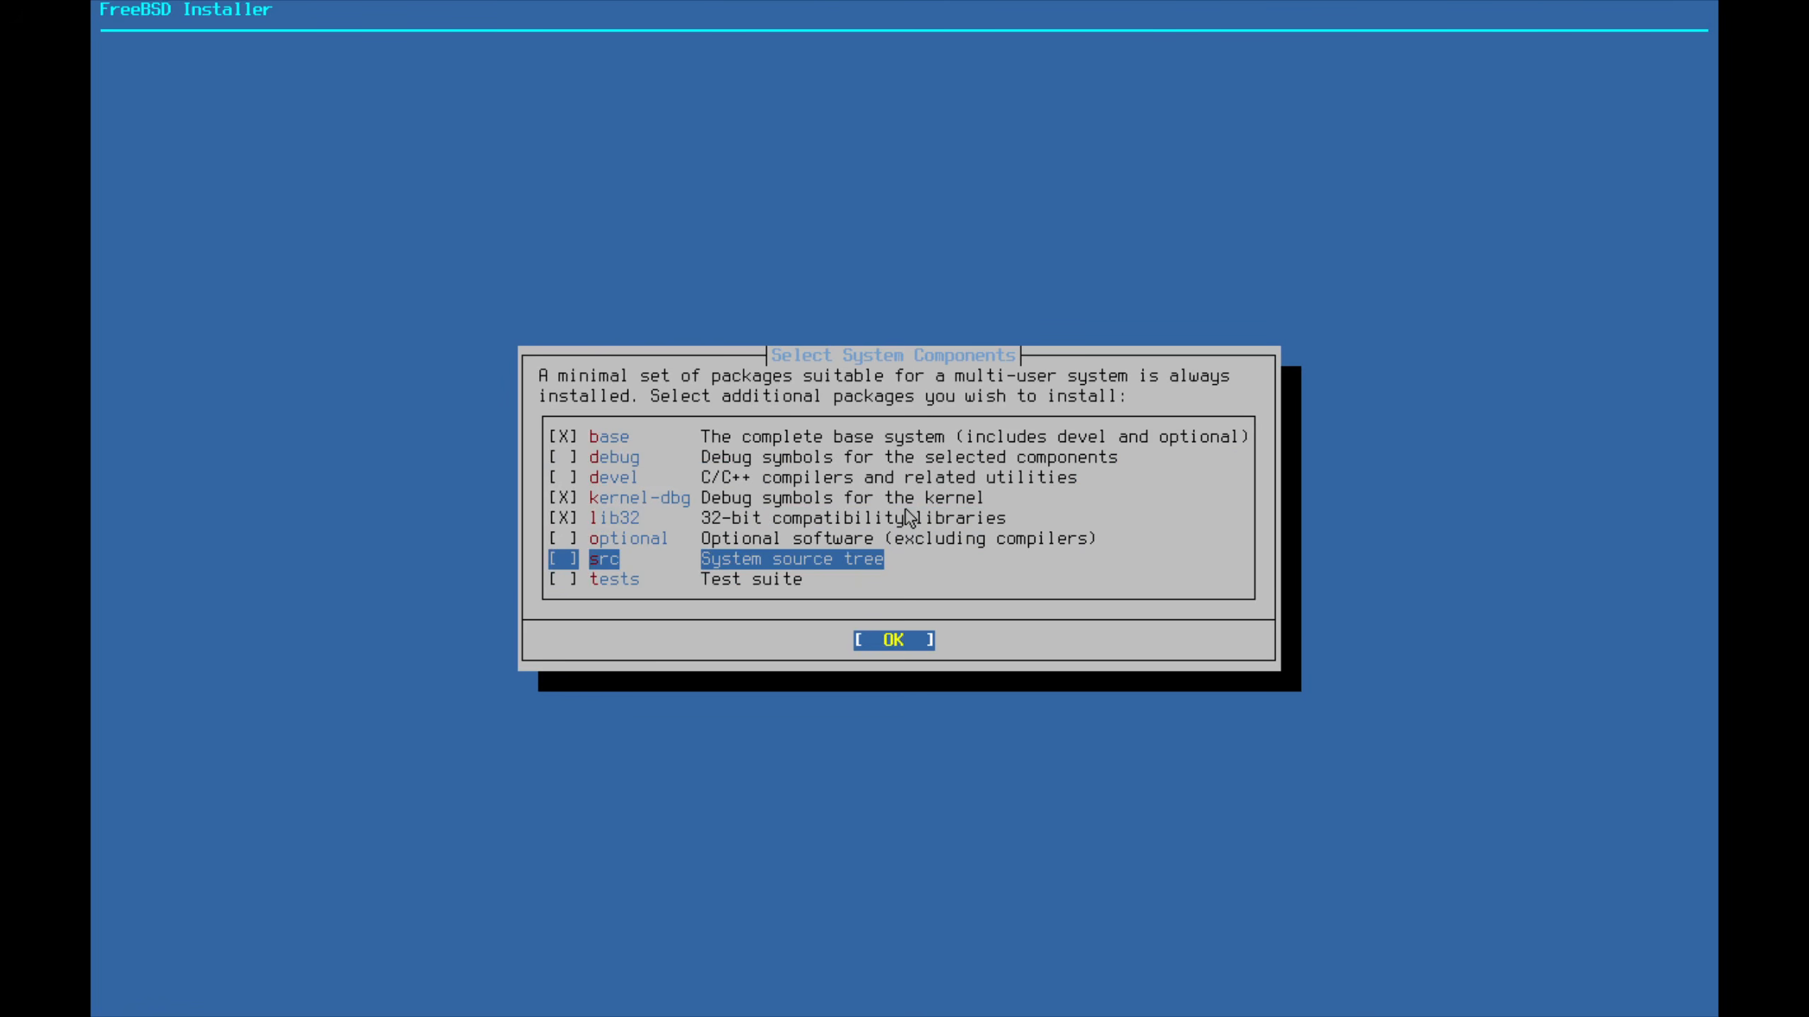
pyautogui.press('Down')
pyautogui.press('Up')
pyautogui.press('Return')
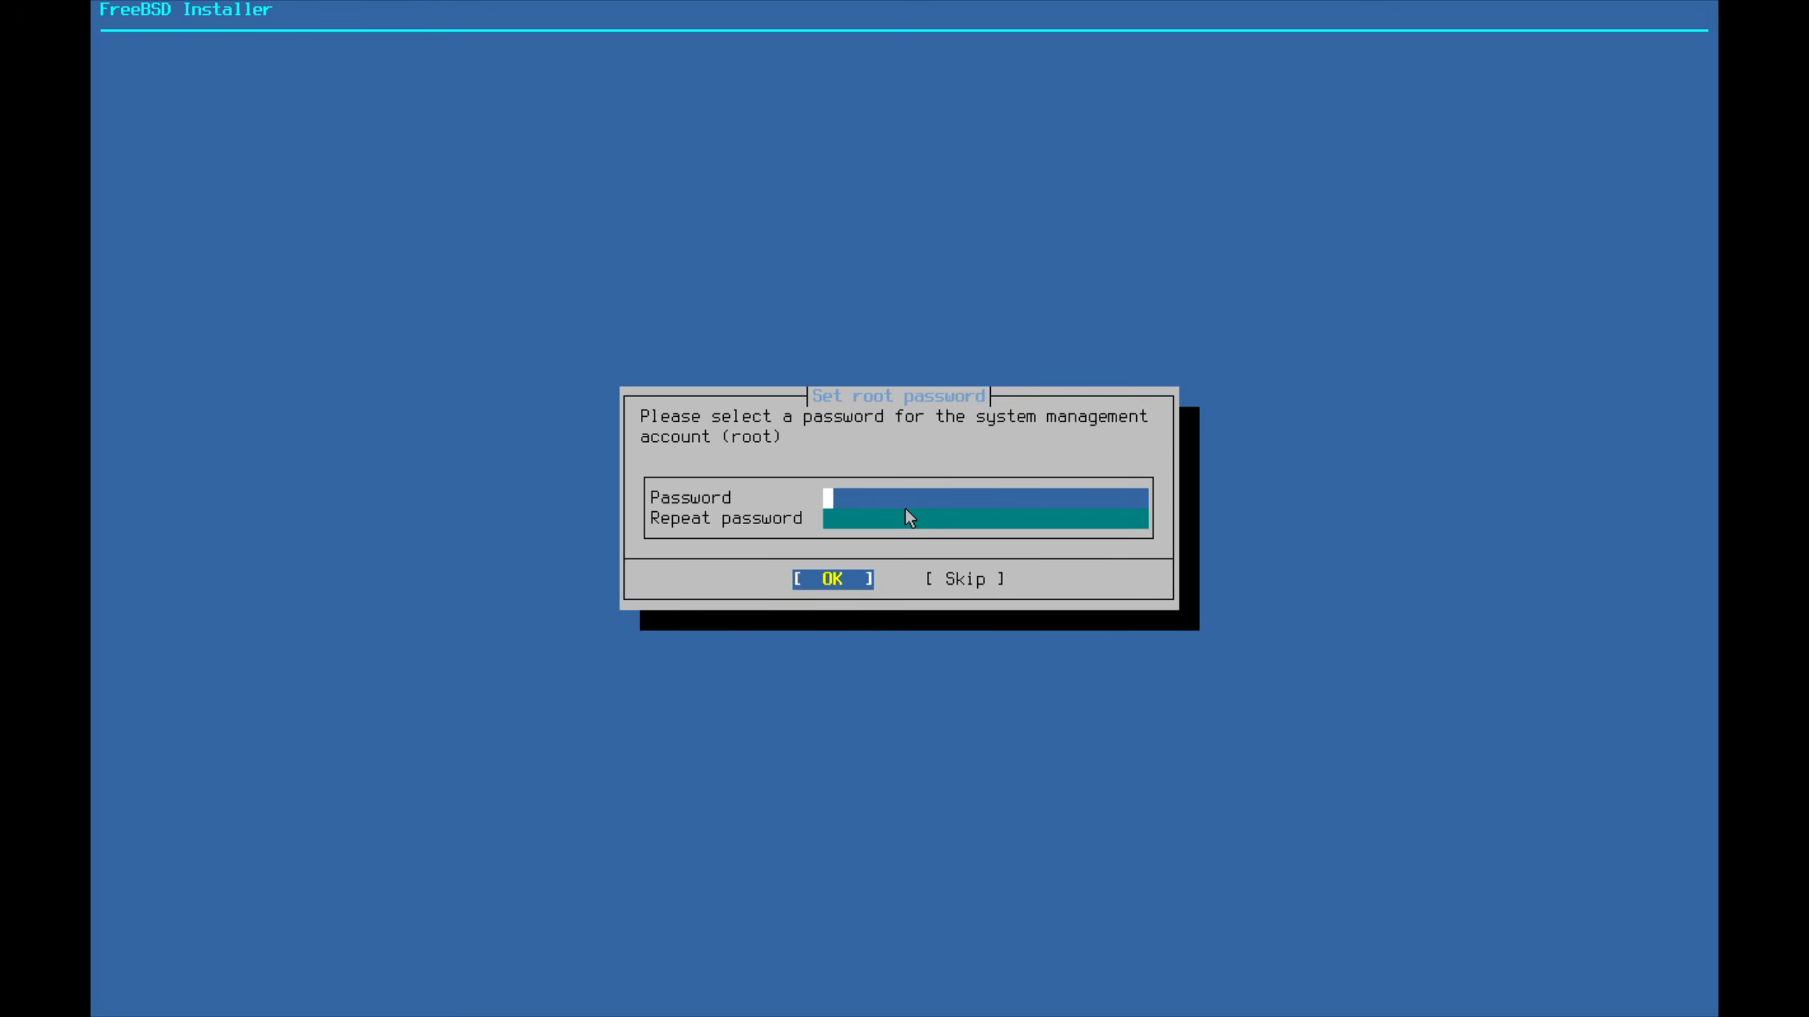
# Enter the root password in both password fields and confirm it
pyautogui.write('*****')
pyautogui.press('Tab')
pyautogui.write('*********')
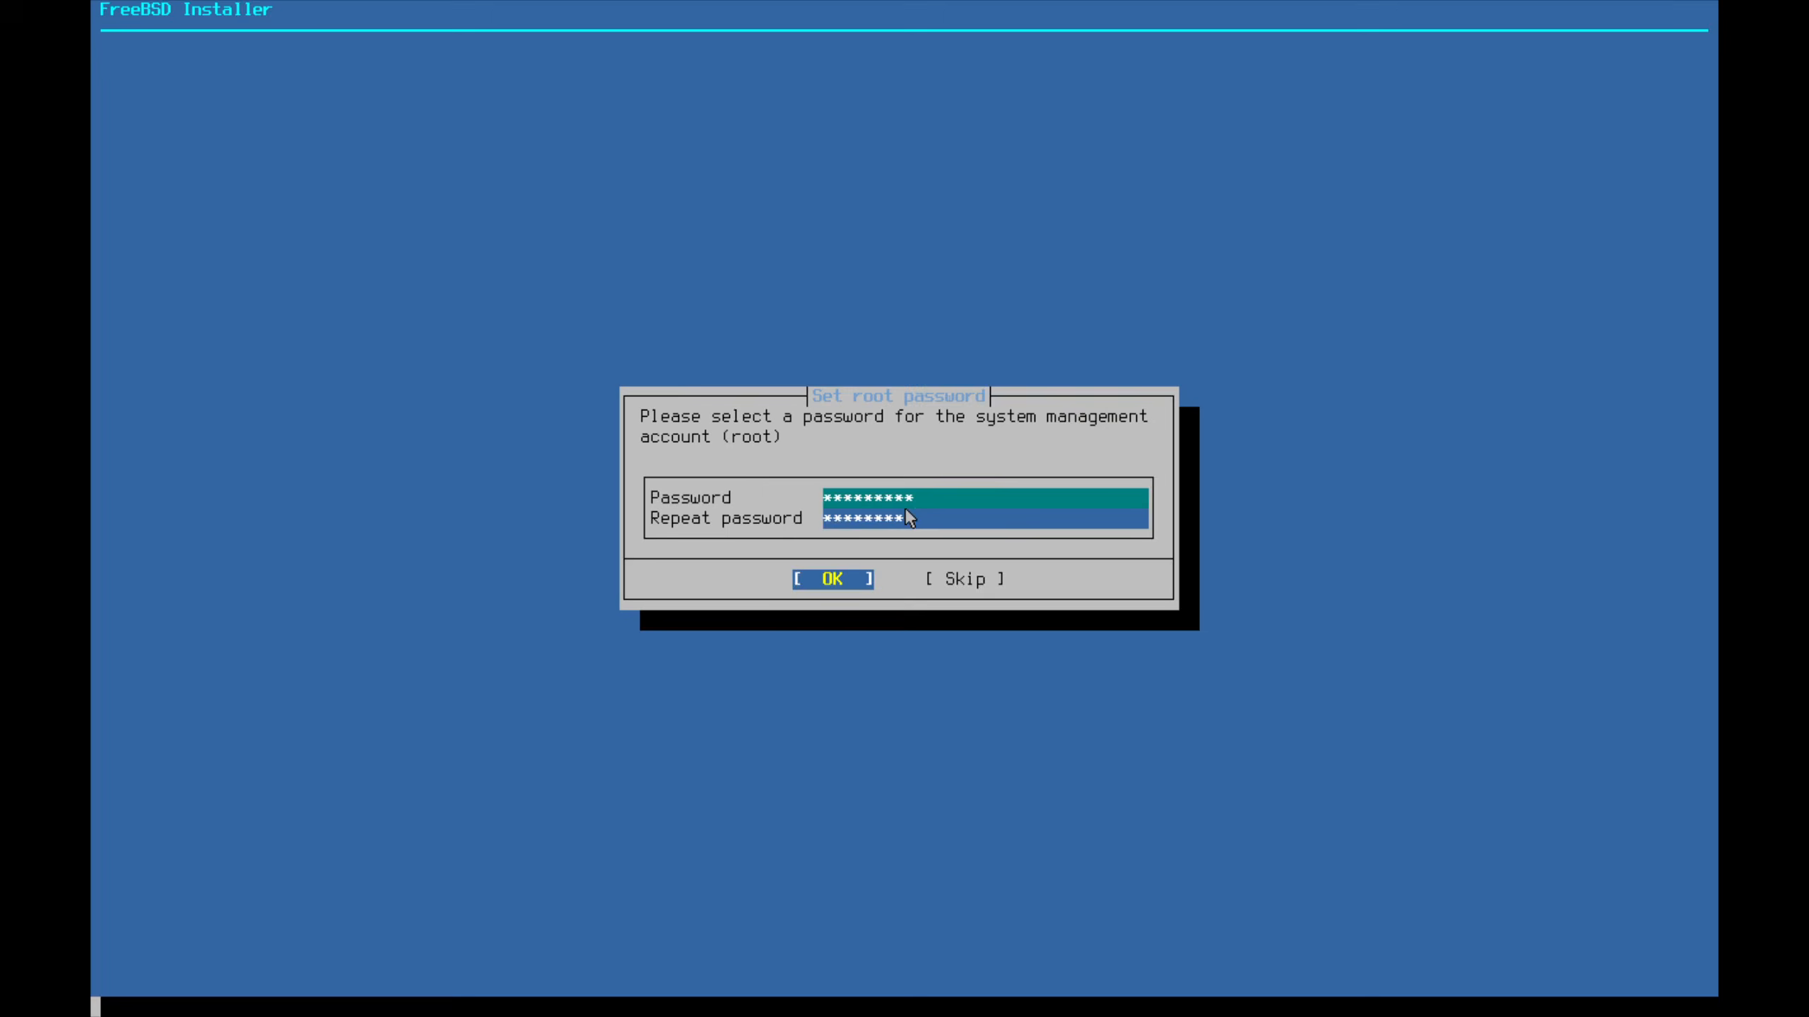
pyautogui.press('Return')
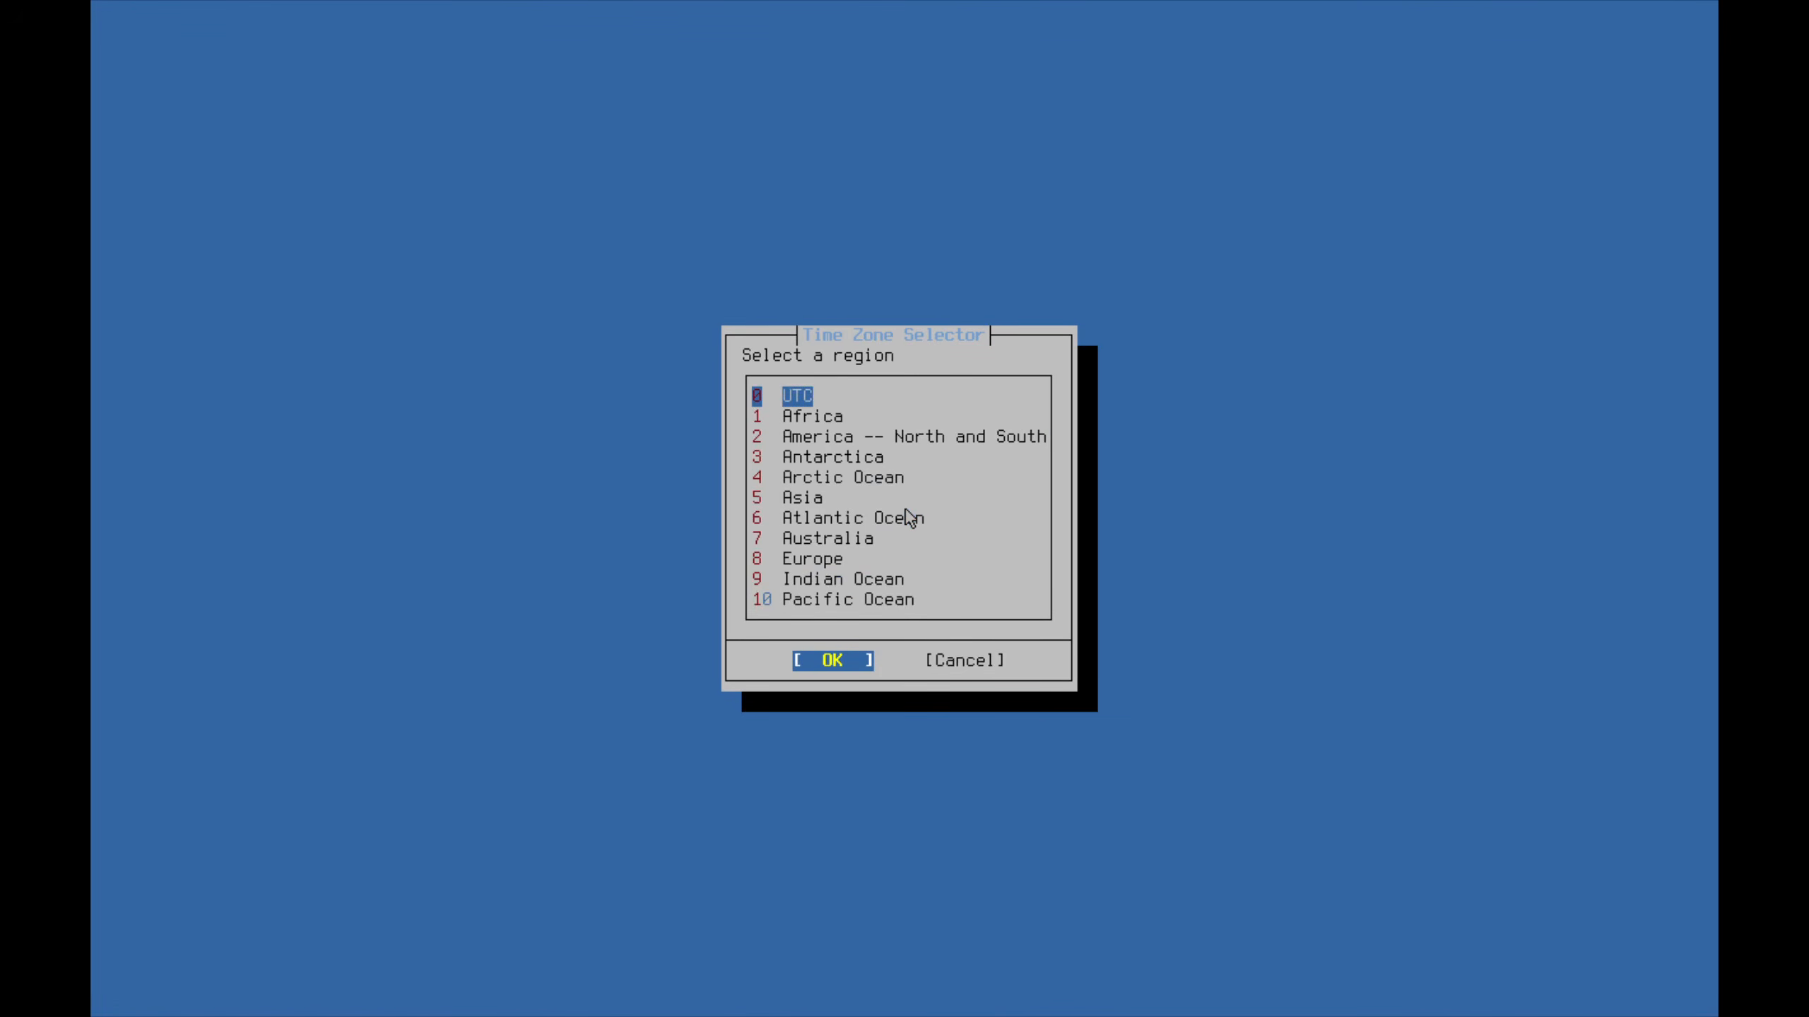
# Select the America region and then United States of America
pyautogui.press('Tab')
pyautogui.press('Tab')
pyautogui.press('Down')
pyautogui.press('Down')
pyautogui.press('Return')
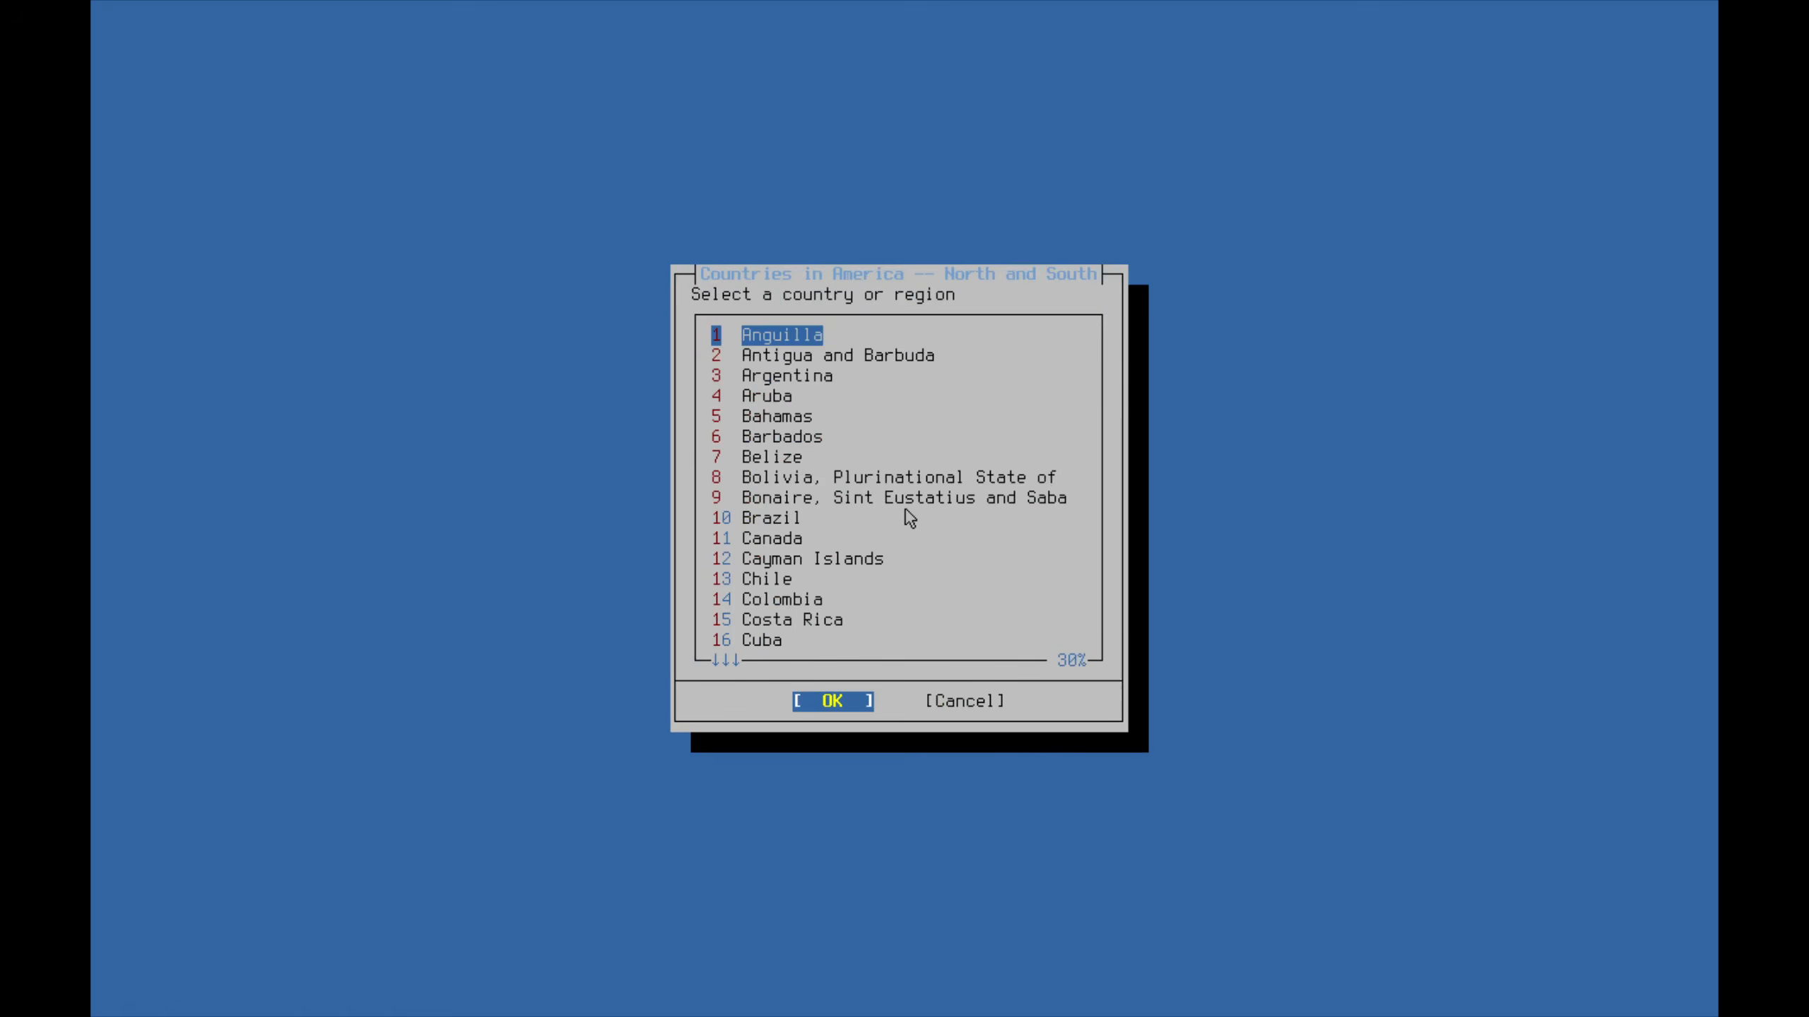
pyautogui.press('Down')
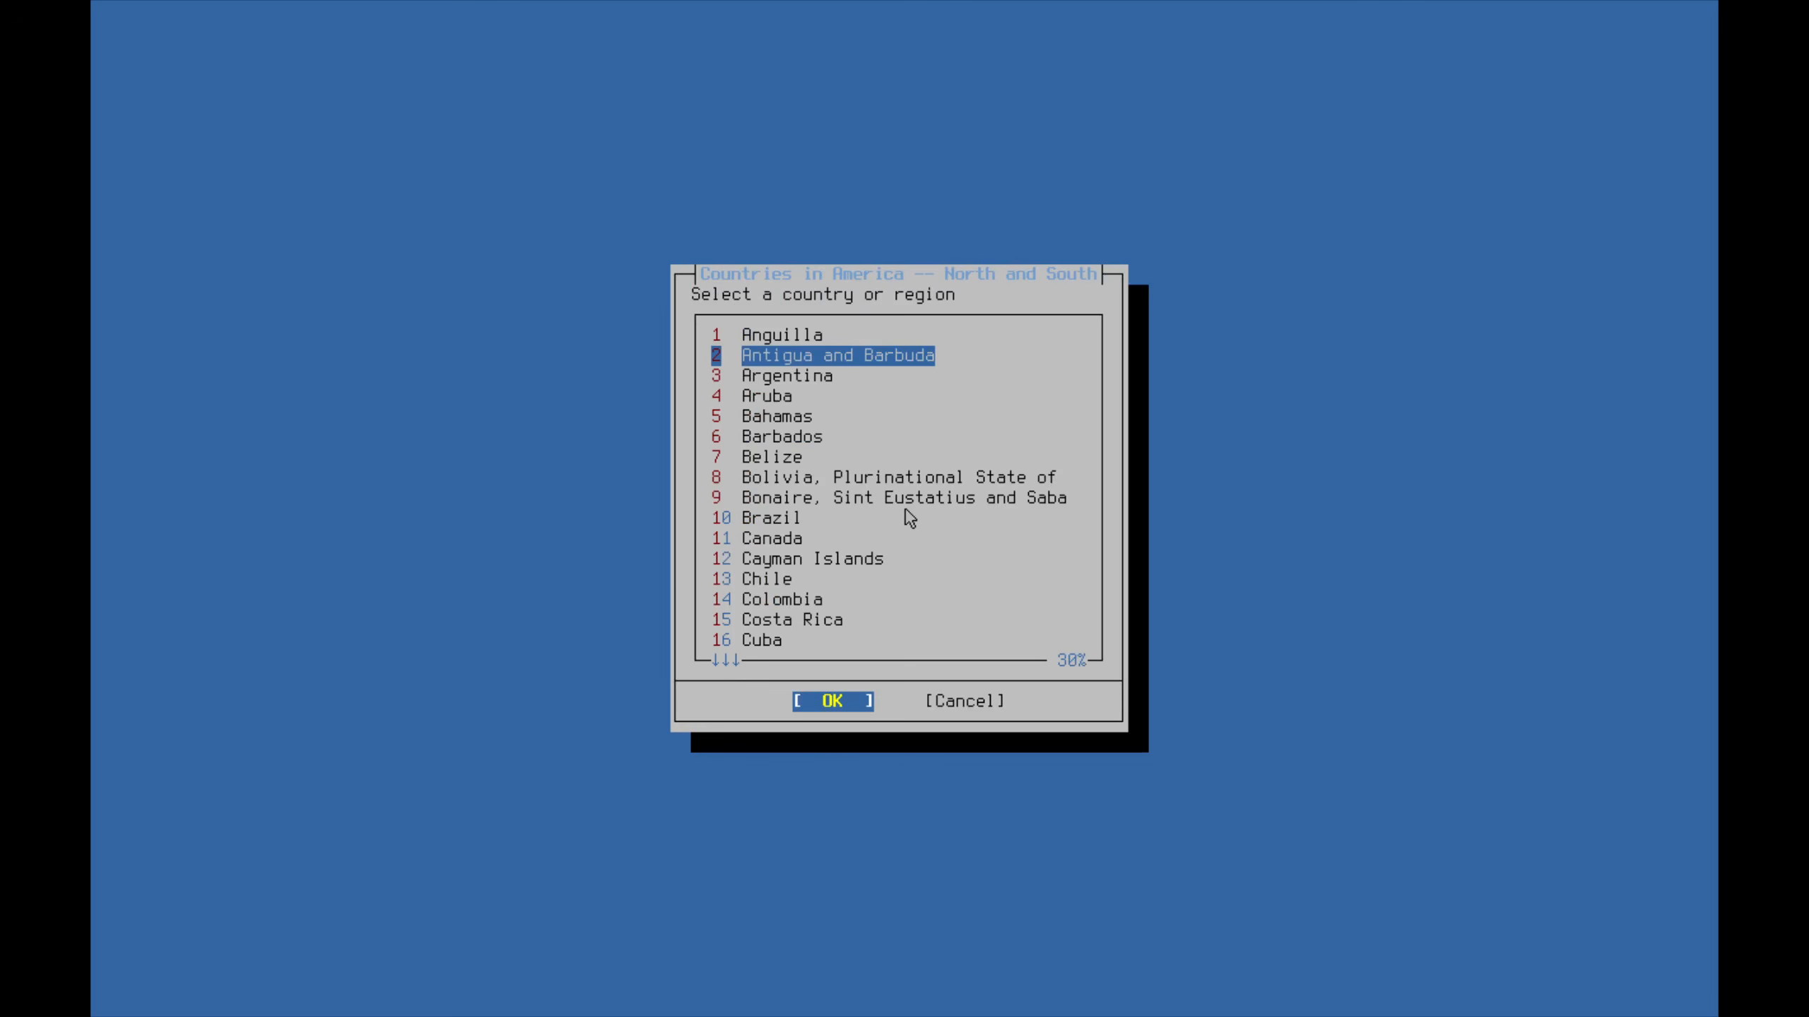
pyautogui.press('Down')
pyautogui.press('Down')
pyautogui.press('Down')
pyautogui.press('Down')
pyautogui.press('Down')
pyautogui.press('Down')
pyautogui.press('Down')
pyautogui.press('Down')
pyautogui.press('Down')
pyautogui.press('Down')
pyautogui.press('Down')
pyautogui.press('Down')
pyautogui.press('Down')
pyautogui.press('Down')
pyautogui.press('Down')
pyautogui.press('Down')
pyautogui.press('Down')
pyautogui.press('Down')
pyautogui.press('Down')
pyautogui.press('Down')
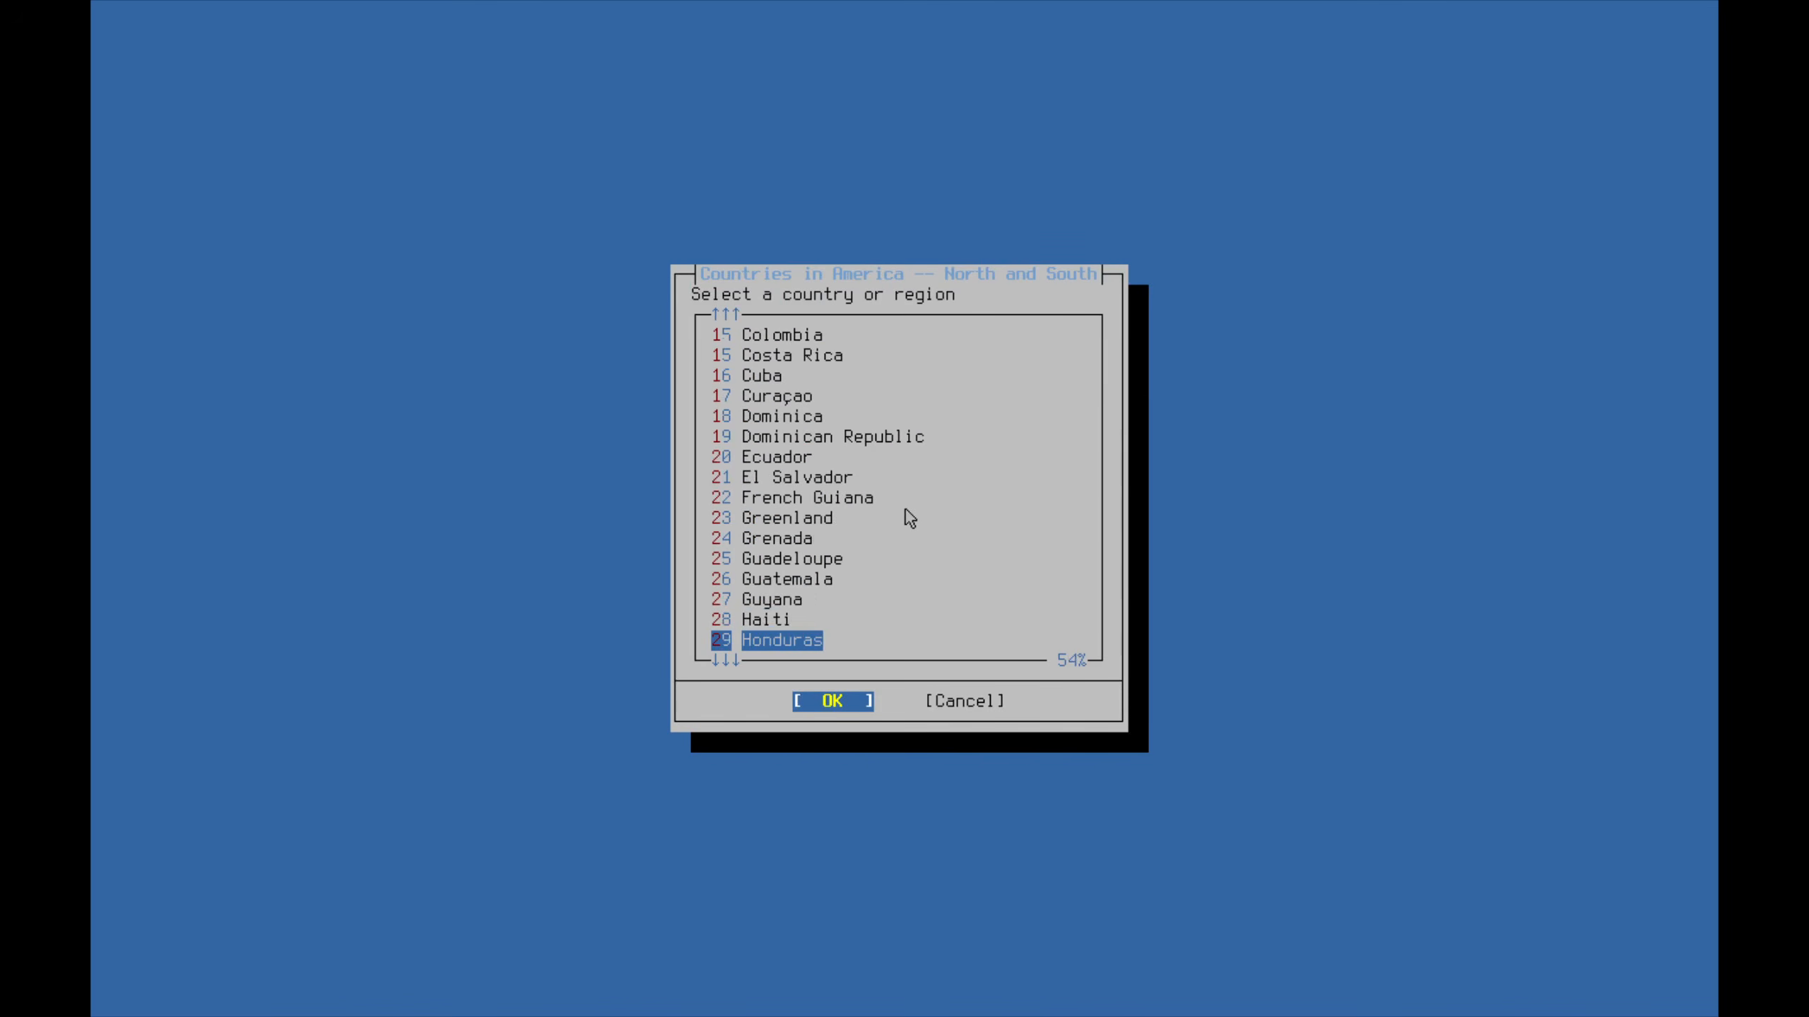
pyautogui.press('Down')
pyautogui.press('Down')
pyautogui.press('Down')
pyautogui.press('Down')
pyautogui.press('Down')
pyautogui.press('Down')
pyautogui.press('Down')
pyautogui.press('Down')
pyautogui.press('Down')
pyautogui.press('Down')
pyautogui.press('Down')
pyautogui.press('Down')
pyautogui.press('Down')
pyautogui.press('Down')
pyautogui.press('Down')
pyautogui.press('Down')
pyautogui.press('Down')
pyautogui.press('Down')
pyautogui.press('Down')
pyautogui.press('Down')
pyautogui.press('Up')
pyautogui.press('Up')
pyautogui.press('Up')
pyautogui.press('Up')
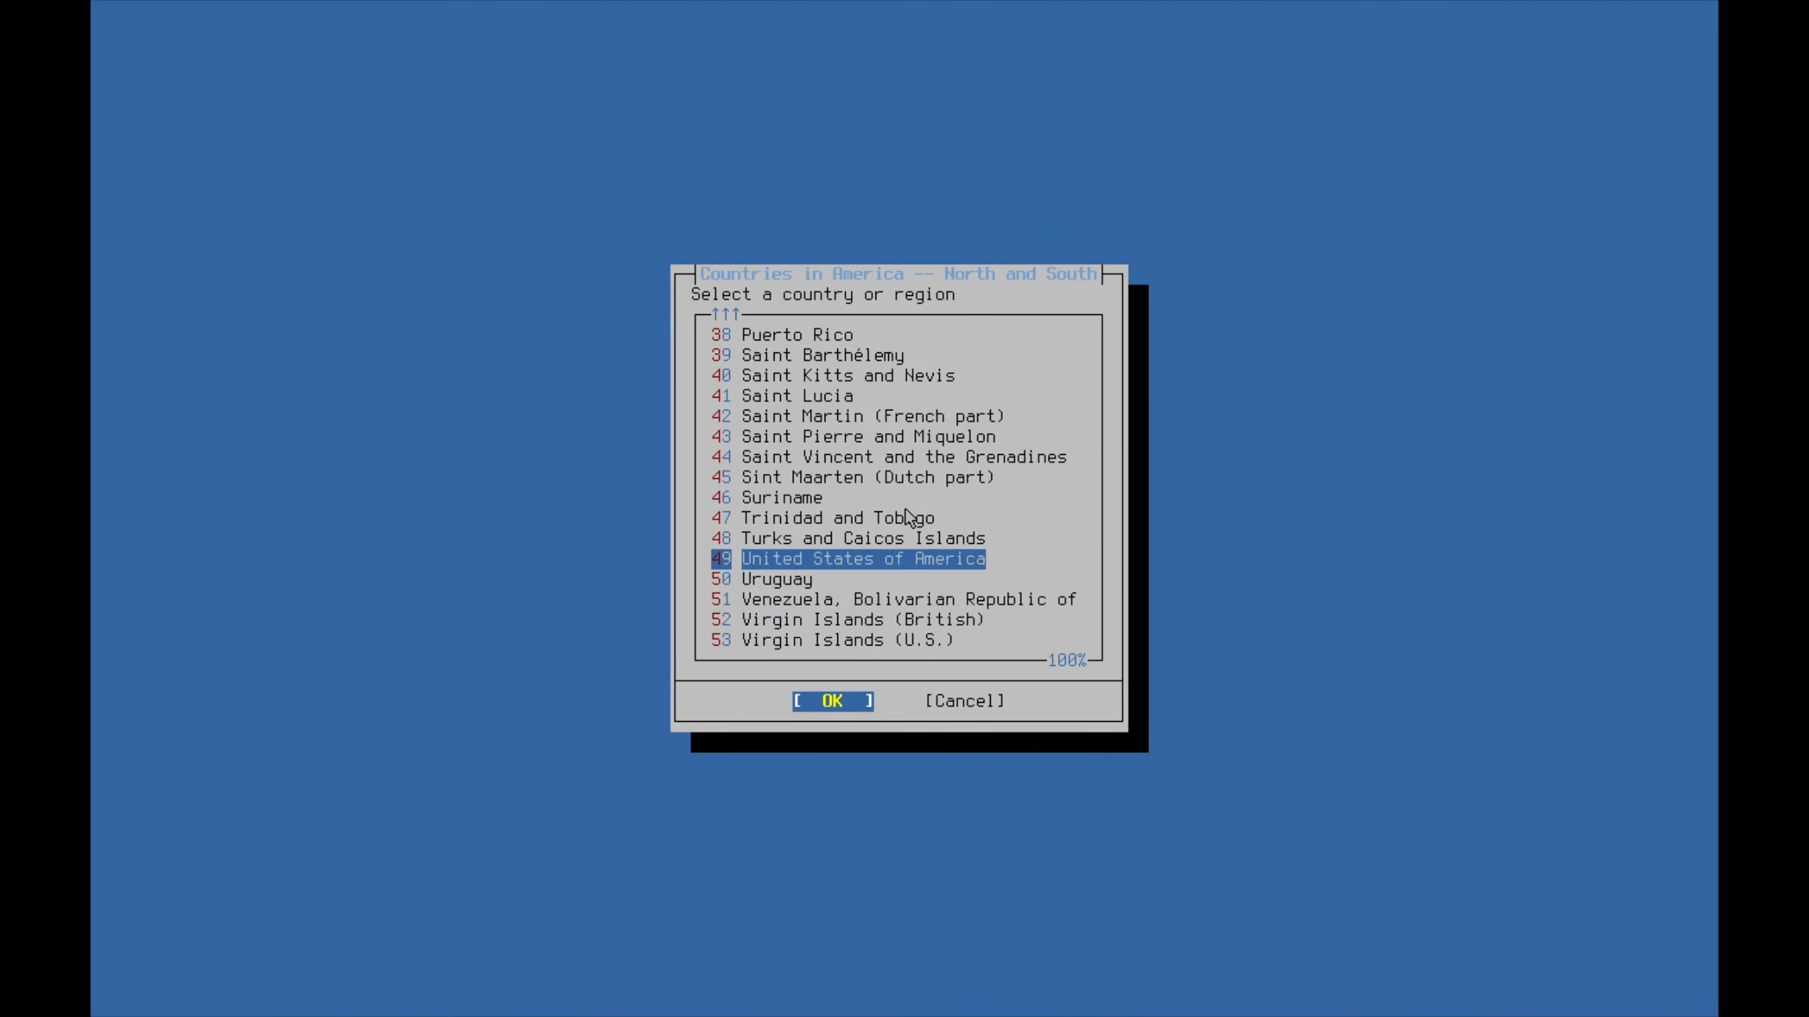
pyautogui.press('Return')
# Accept the first US time zone with EDT and keep the current date and time
pyautogui.press('Return')
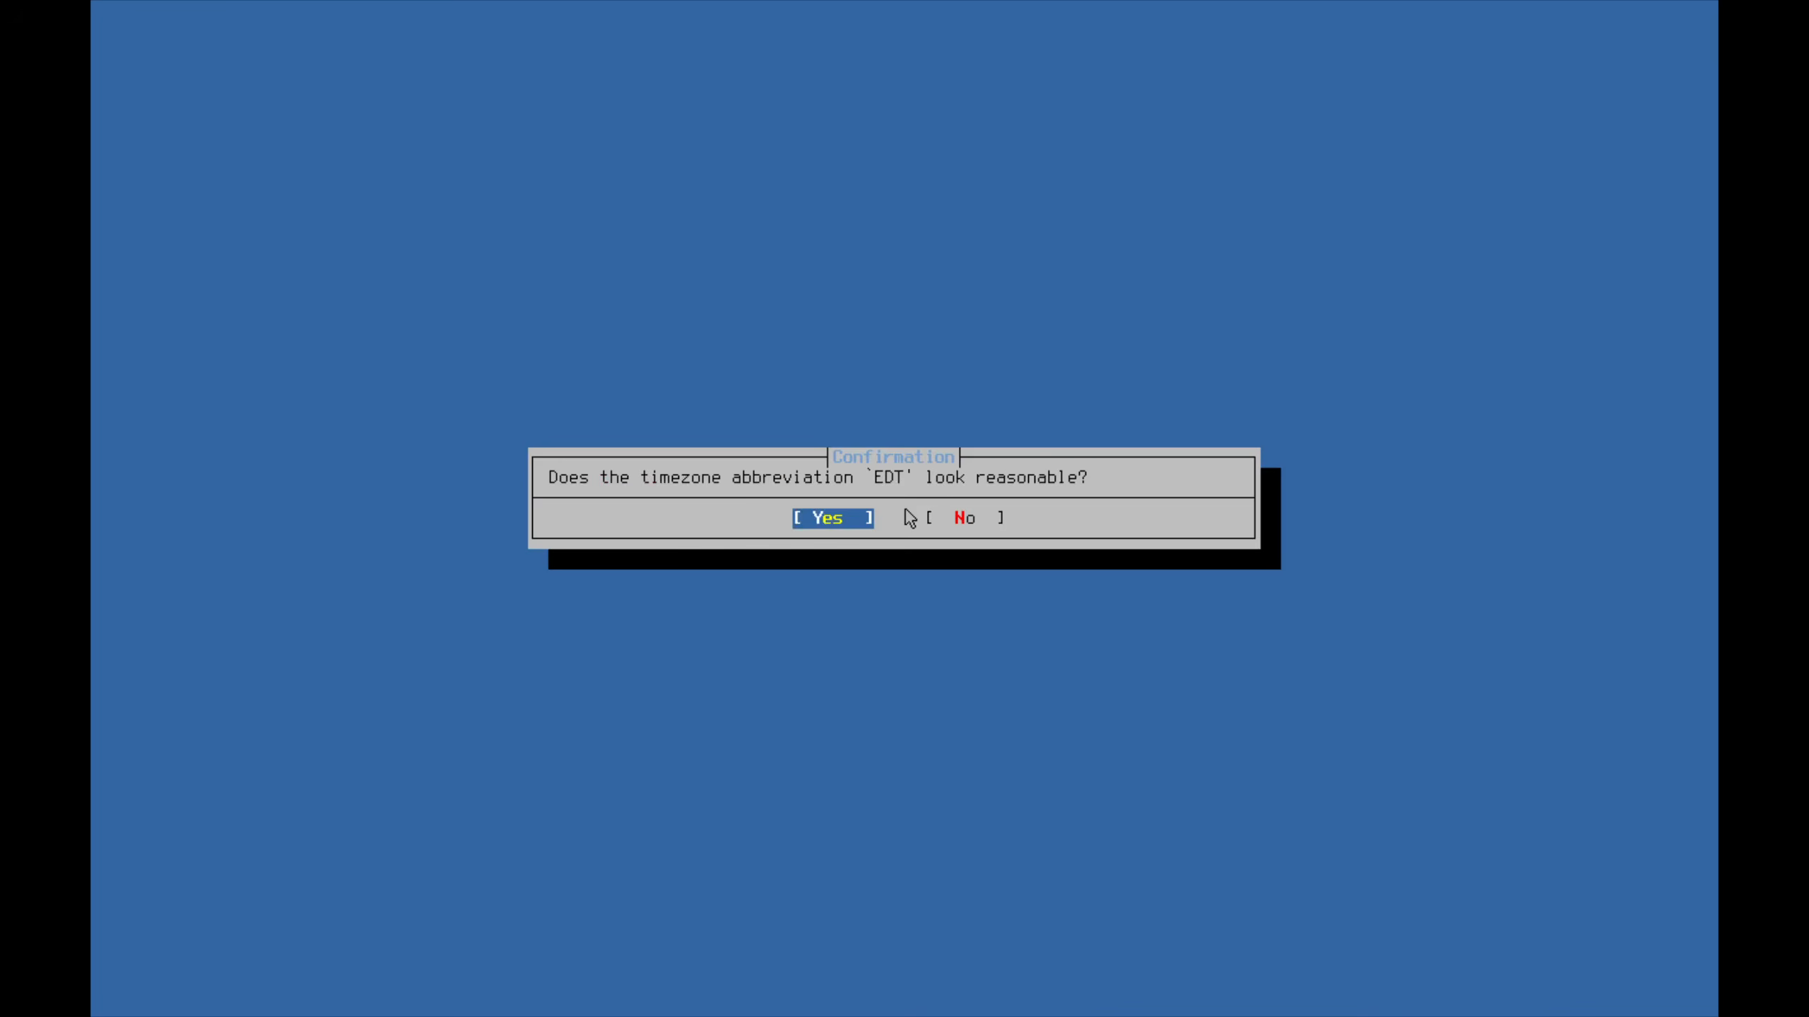
pyautogui.press('Return')
pyautogui.press('Left')
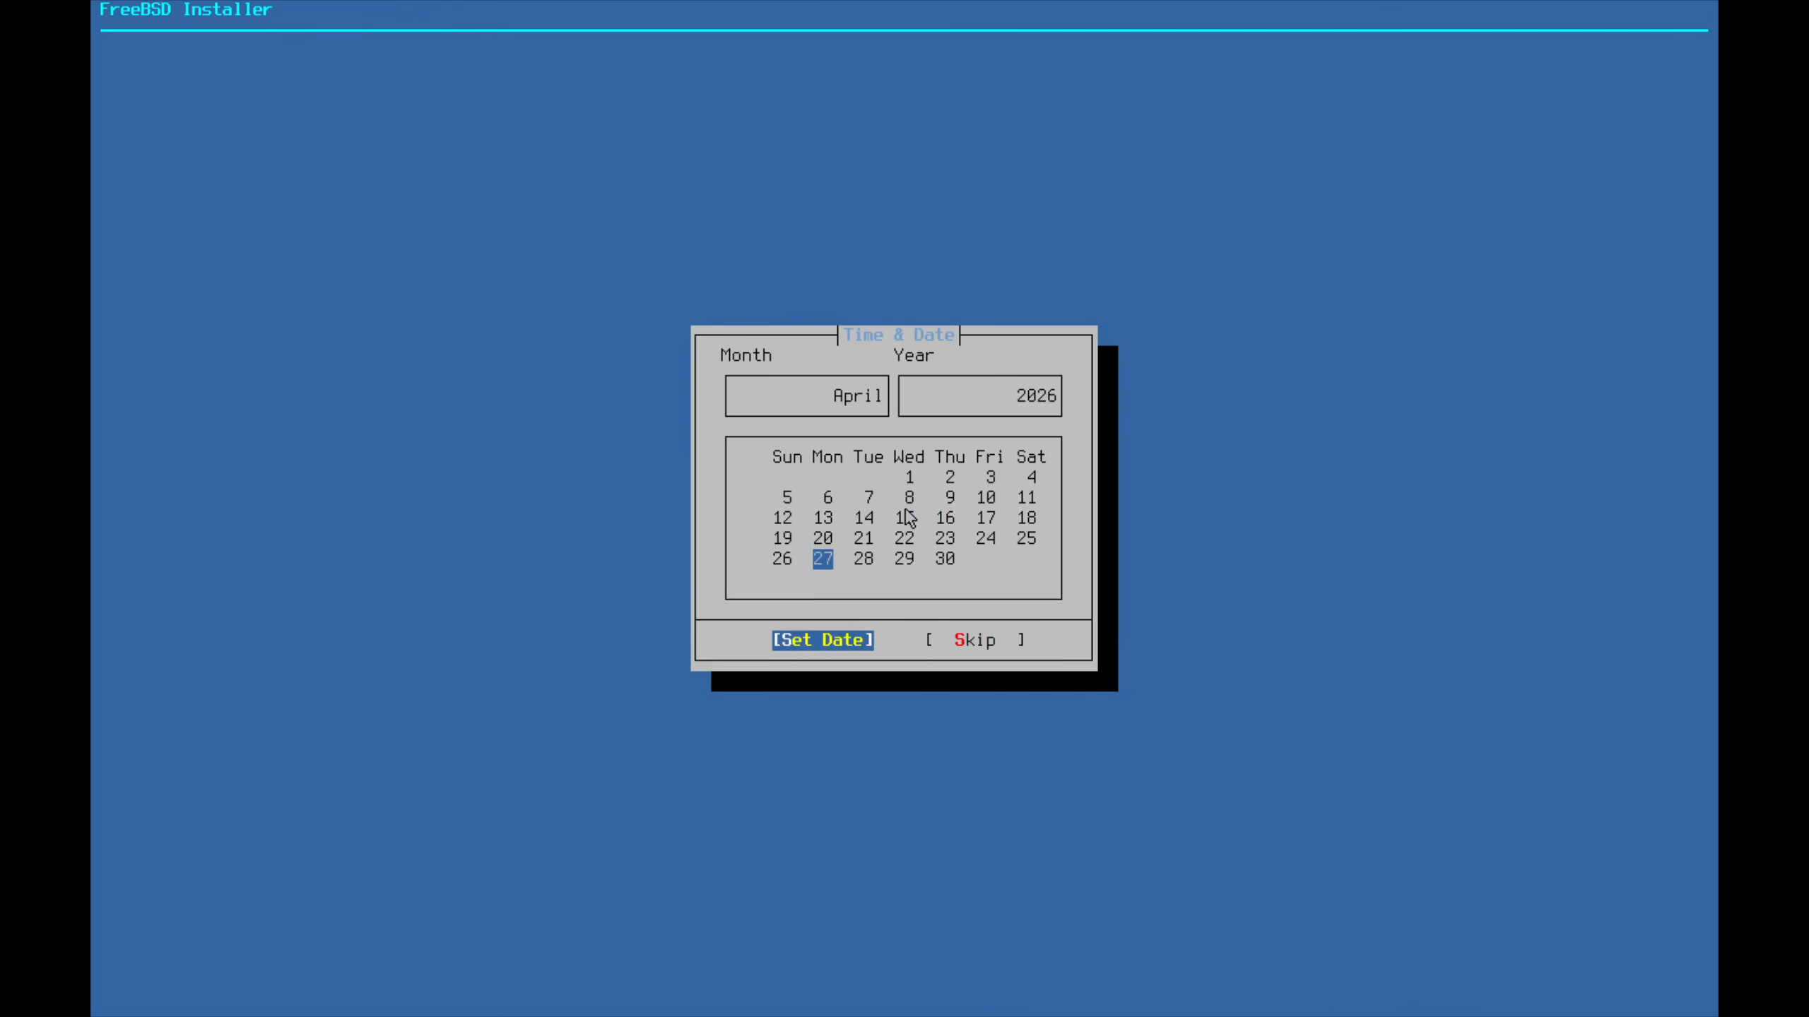
pyautogui.press('Return')
pyautogui.press('Left')
pyautogui.press('Return')
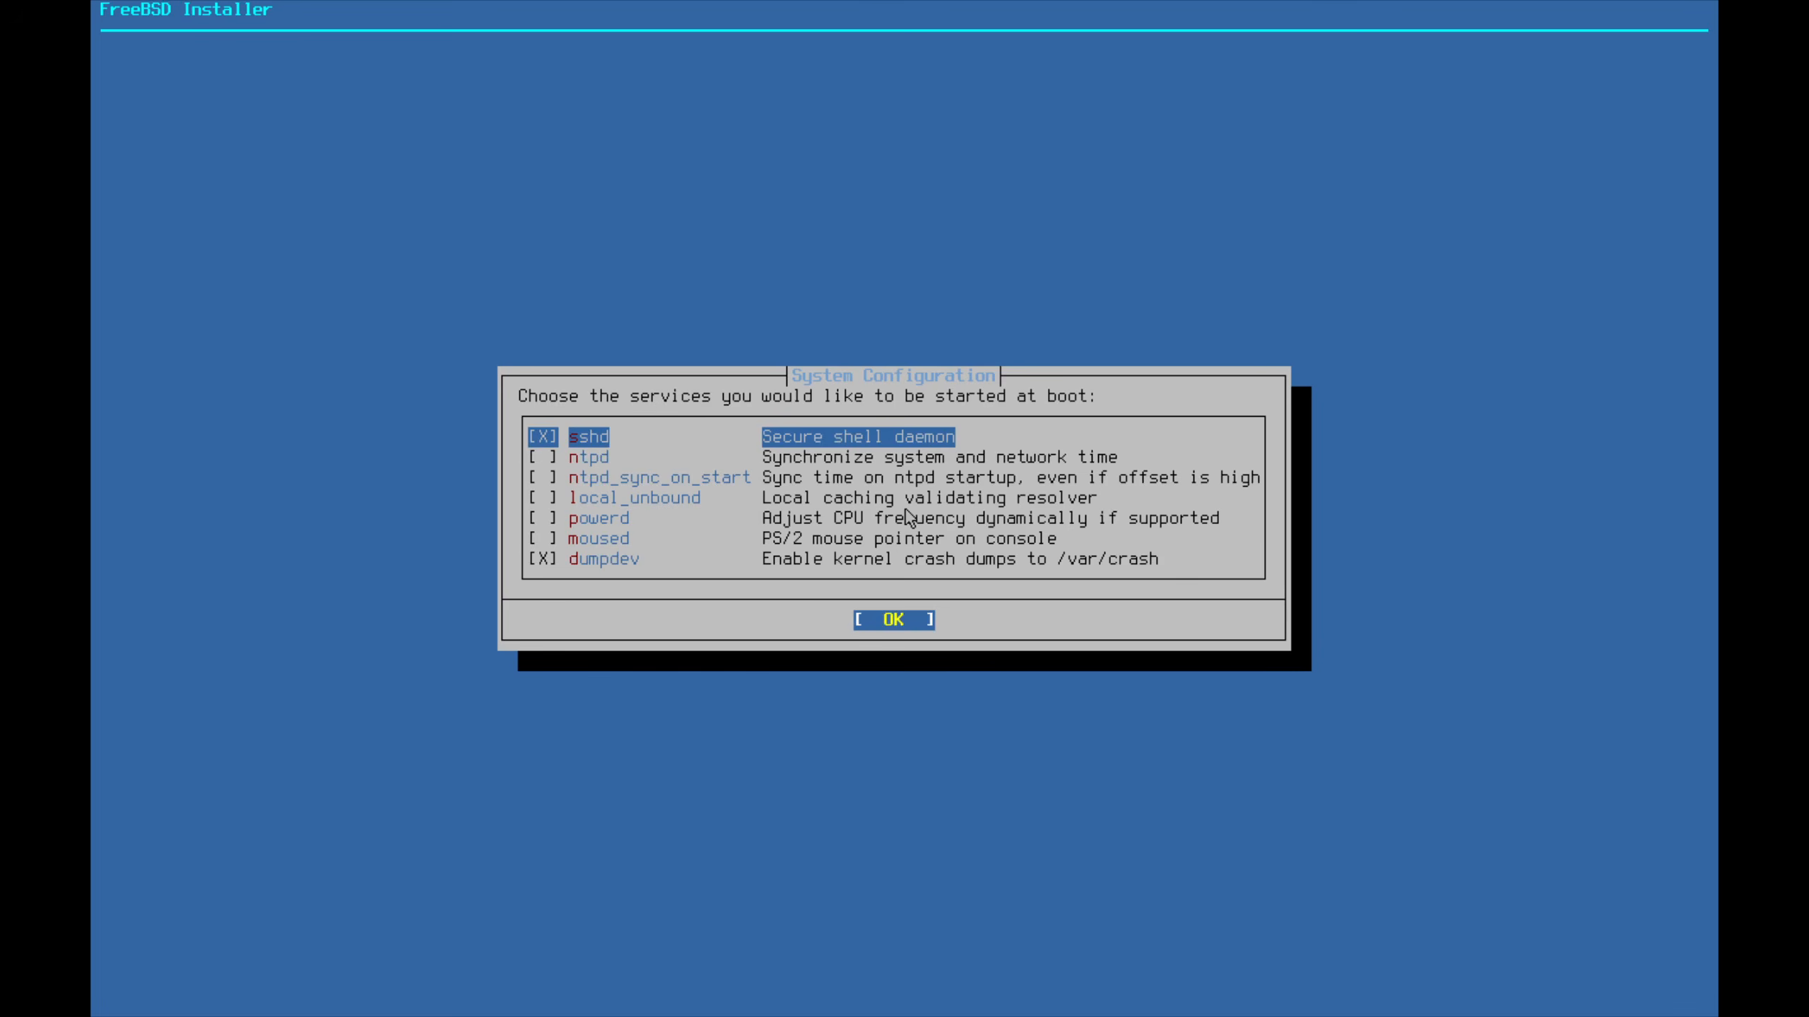
# Enable ntpd, ntpd_sync_on_start and powerd at boot, with no hardening options
pyautogui.press('Down')
pyautogui.press('space')
pyautogui.press('Down')
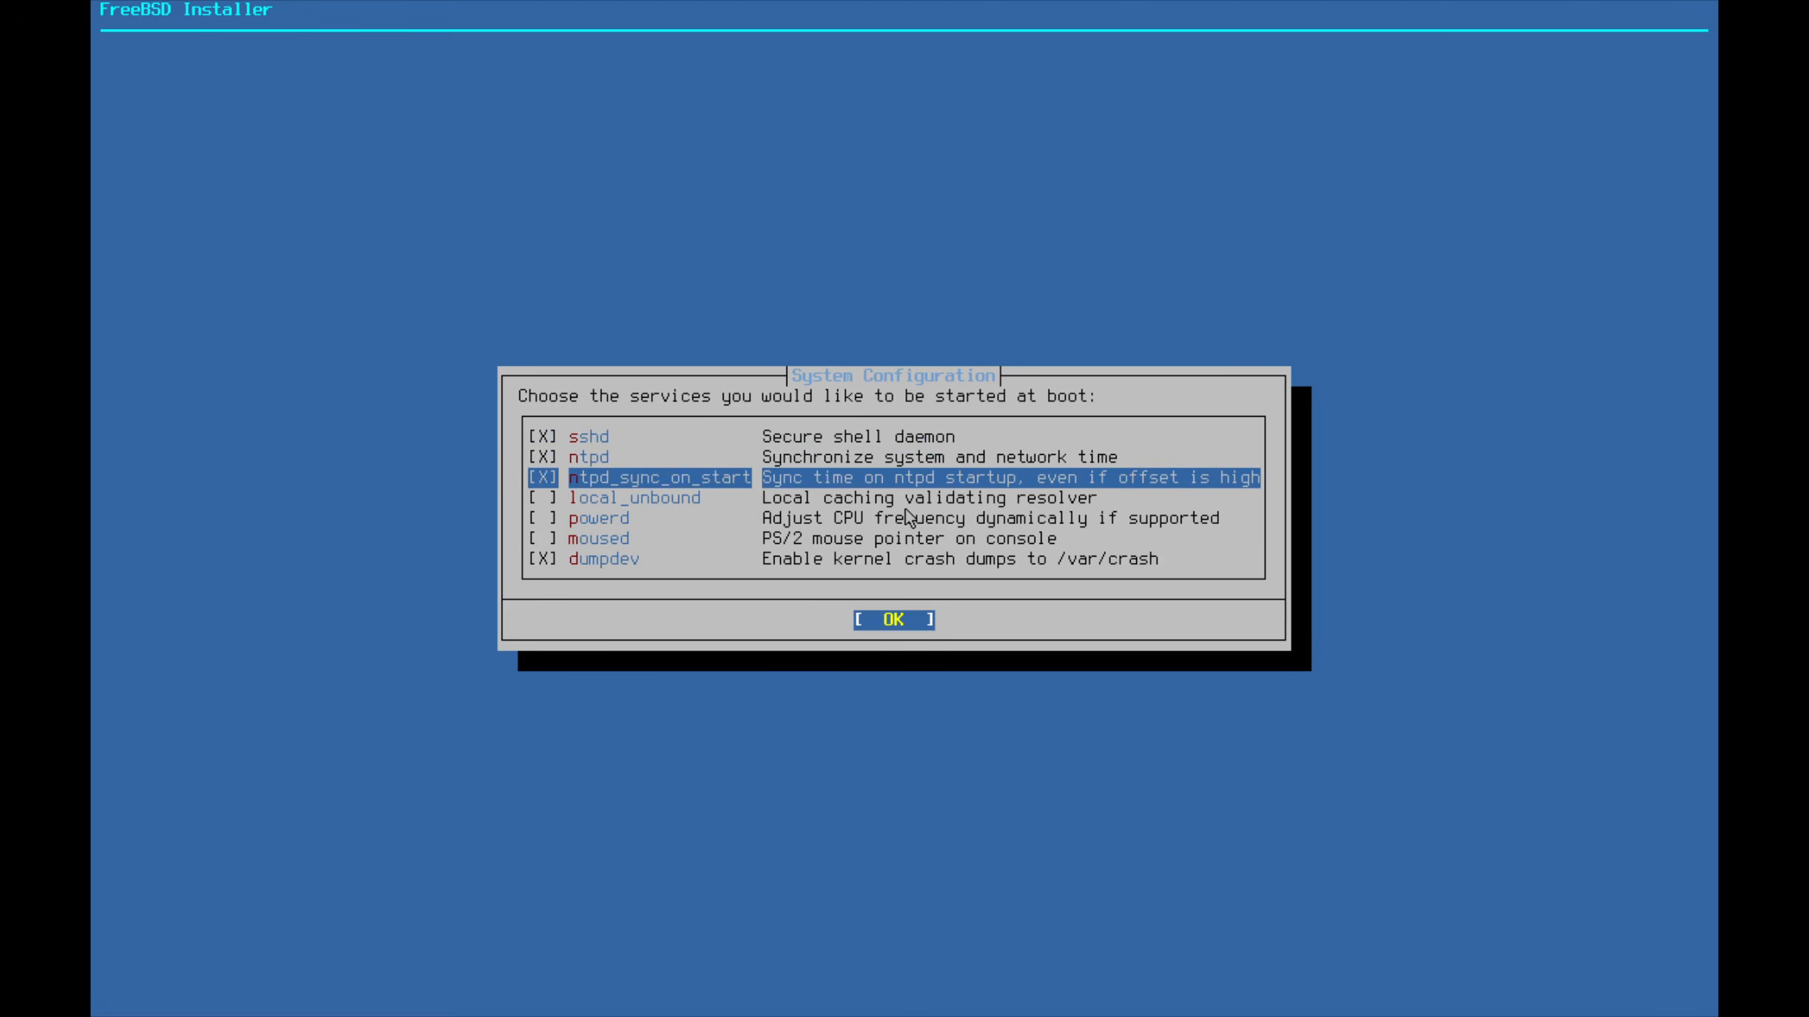
pyautogui.press('Down')
pyautogui.press('Down')
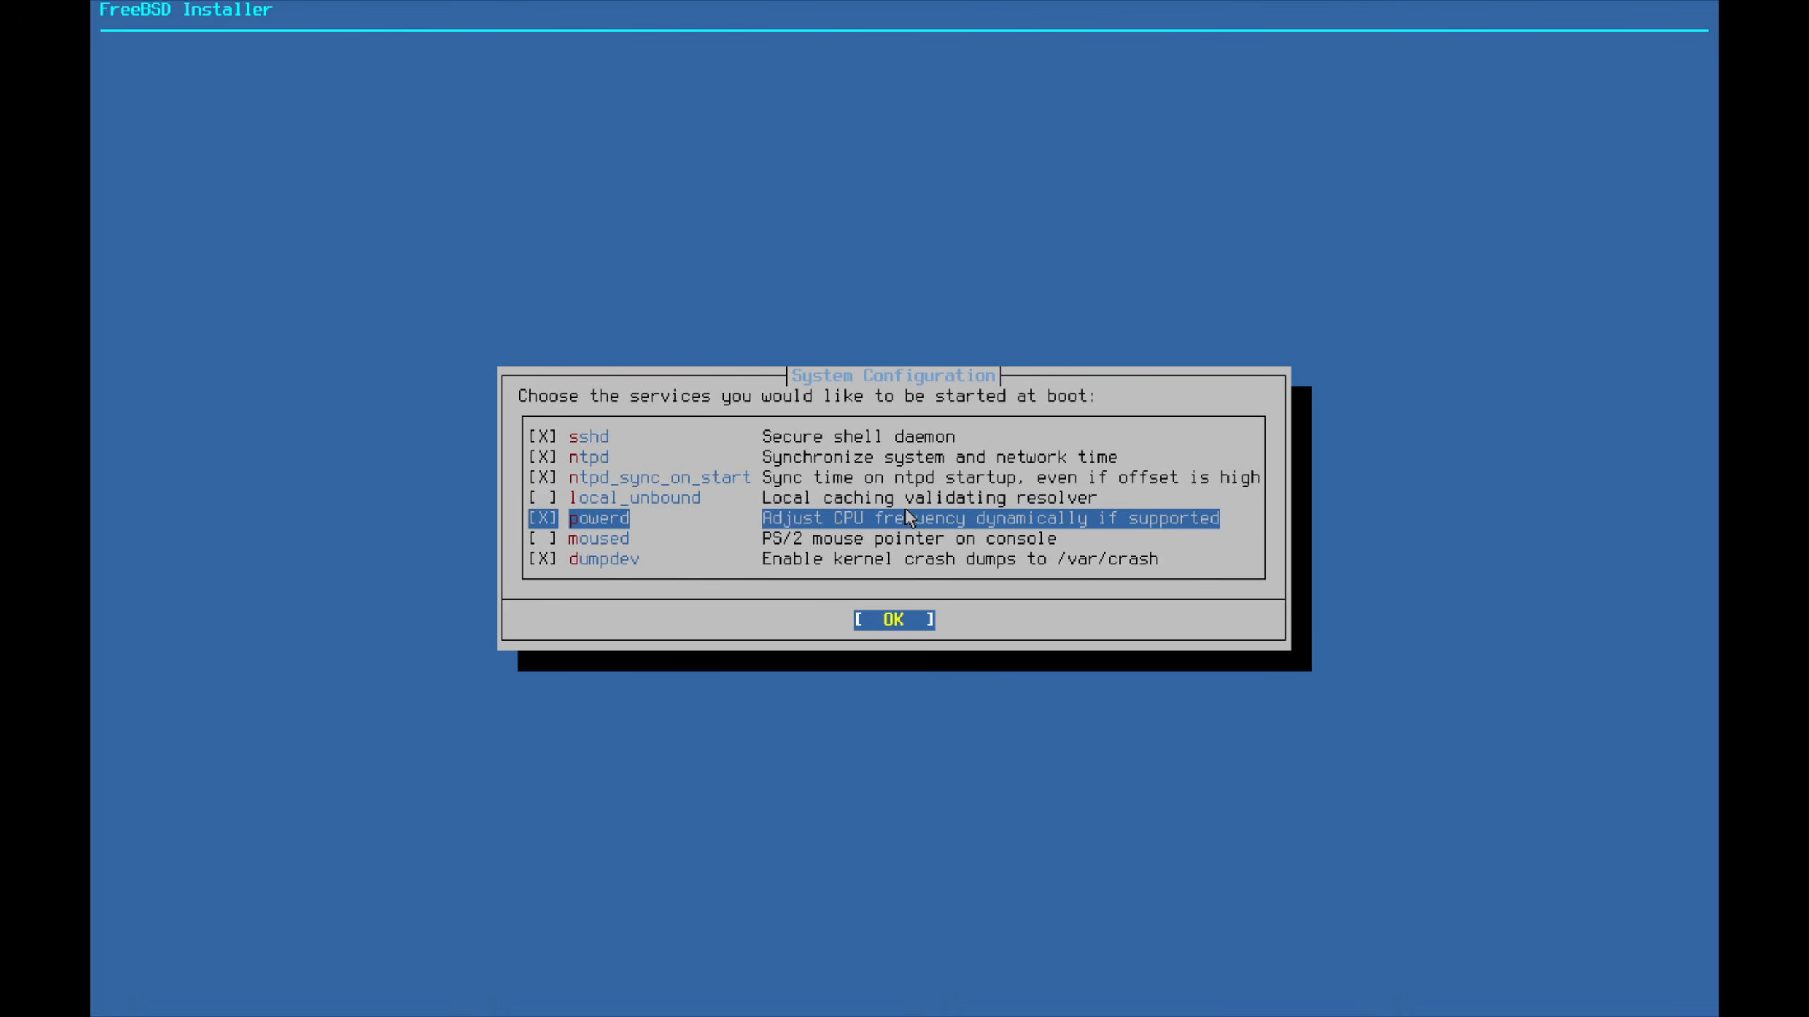
pyautogui.press('Return')
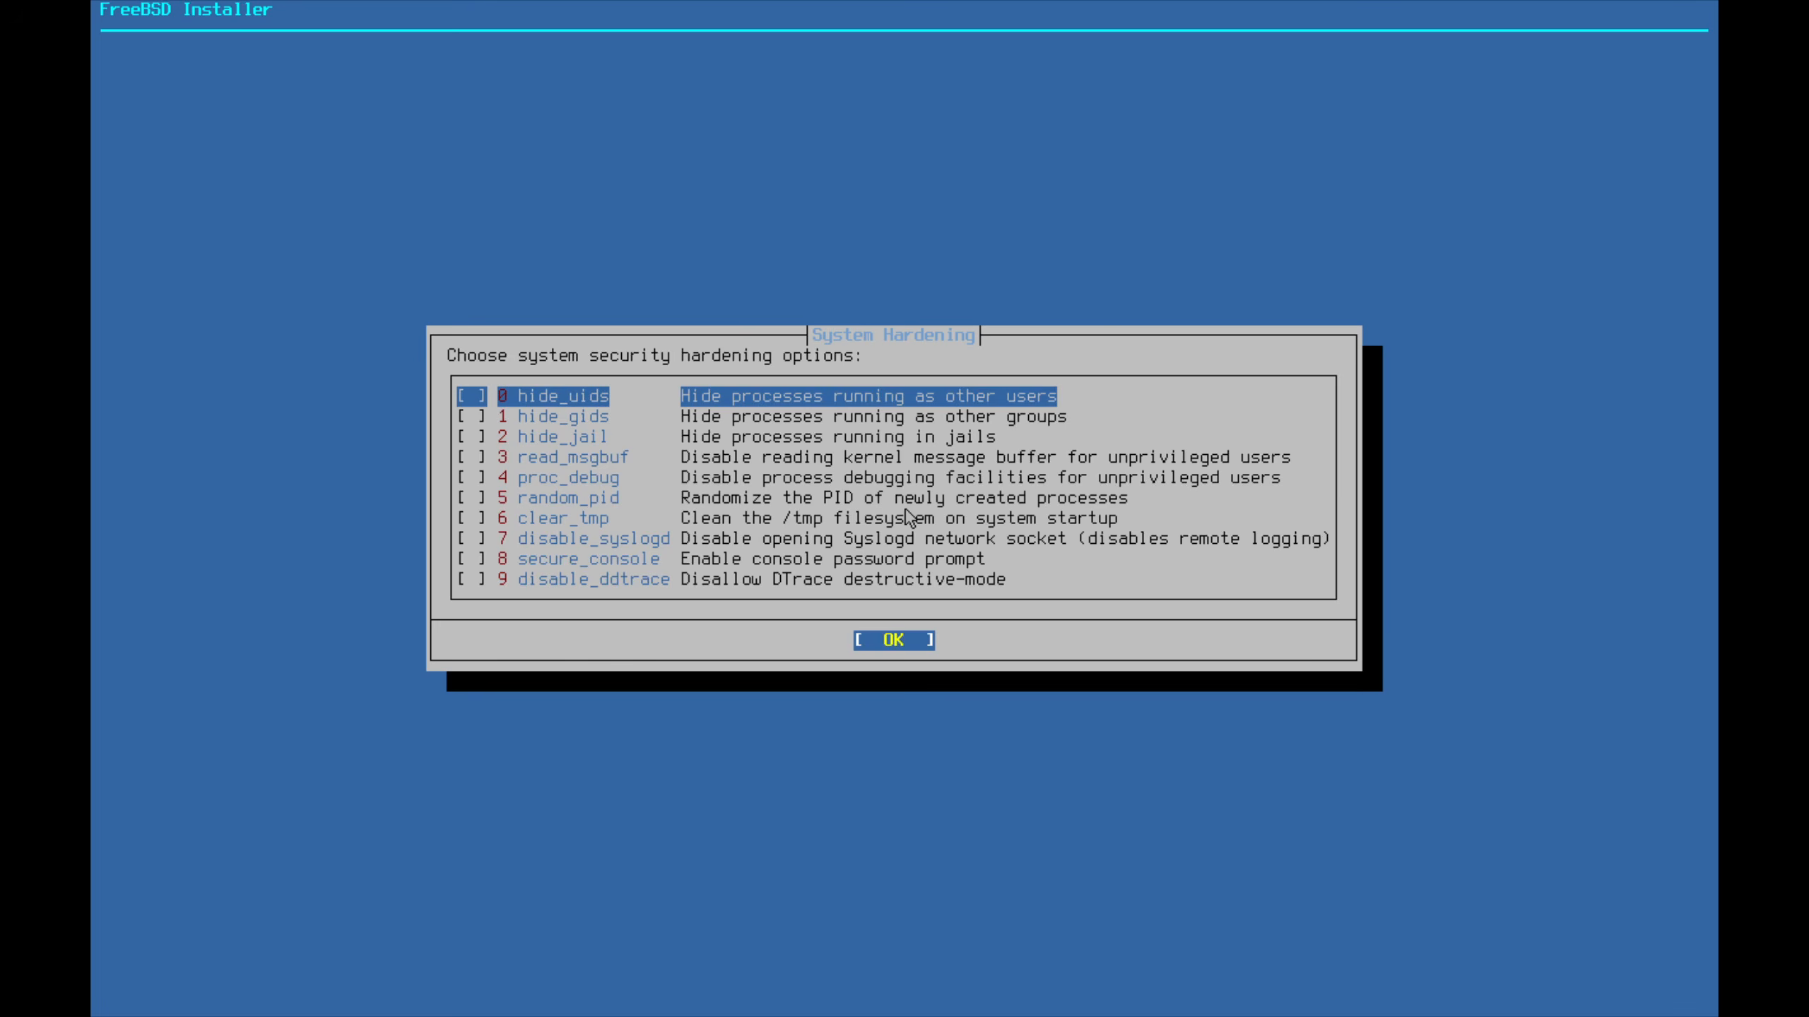
pyautogui.press('Return')
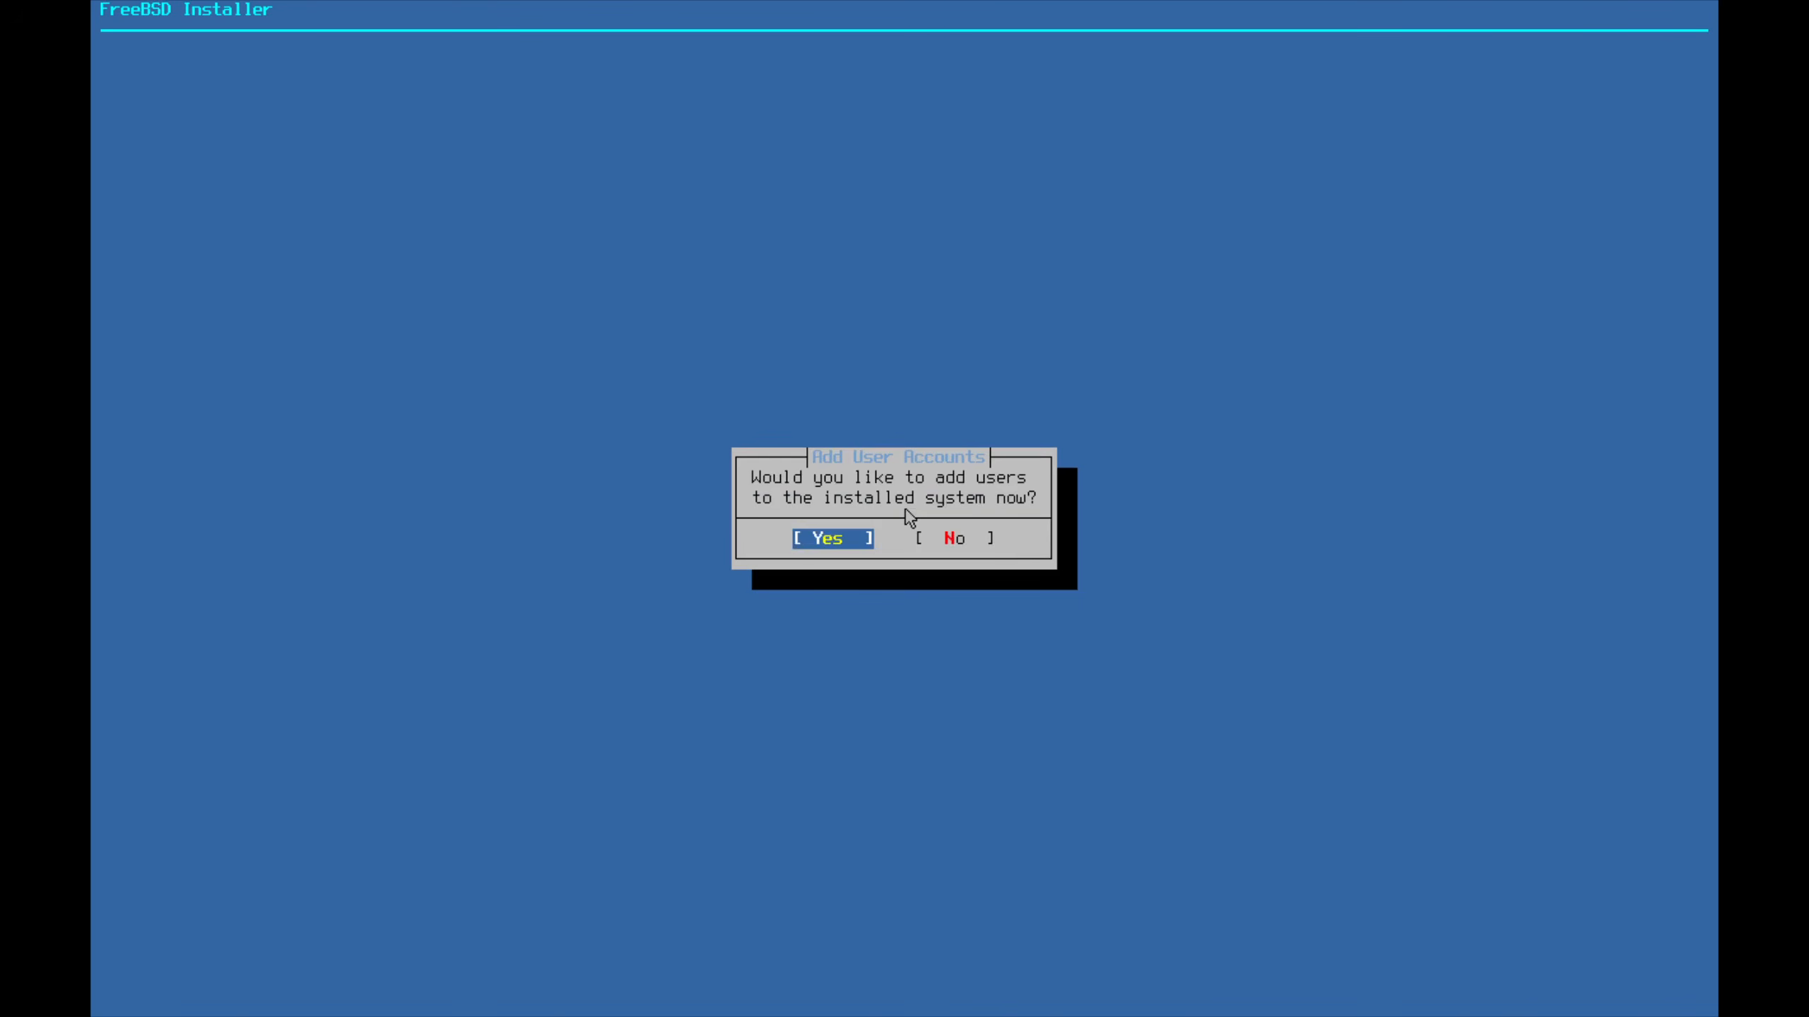
# Start a new user with the chosen username, their full name, default UID and login group wheel
pyautogui.press('Return')
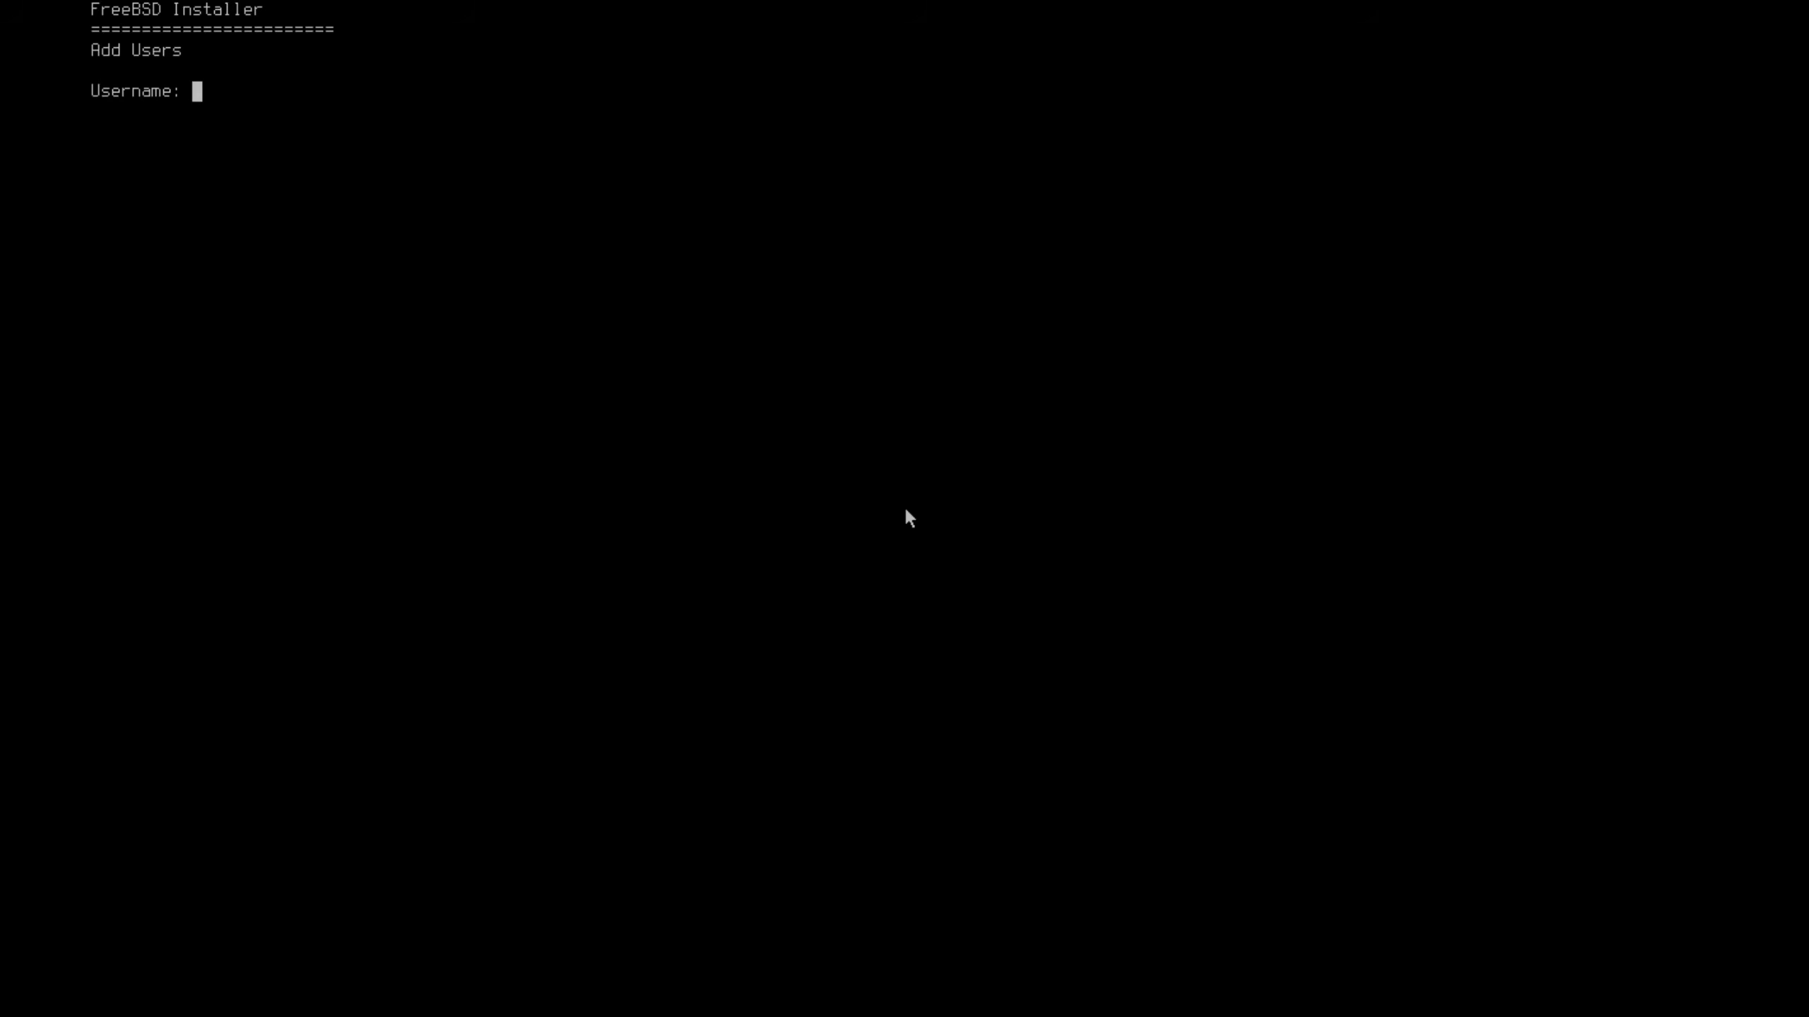
pyautogui.write('ilhamz')
pyautogui.press('Return')
pyautogui.write('Ilham Z')
pyautogui.press('Return')
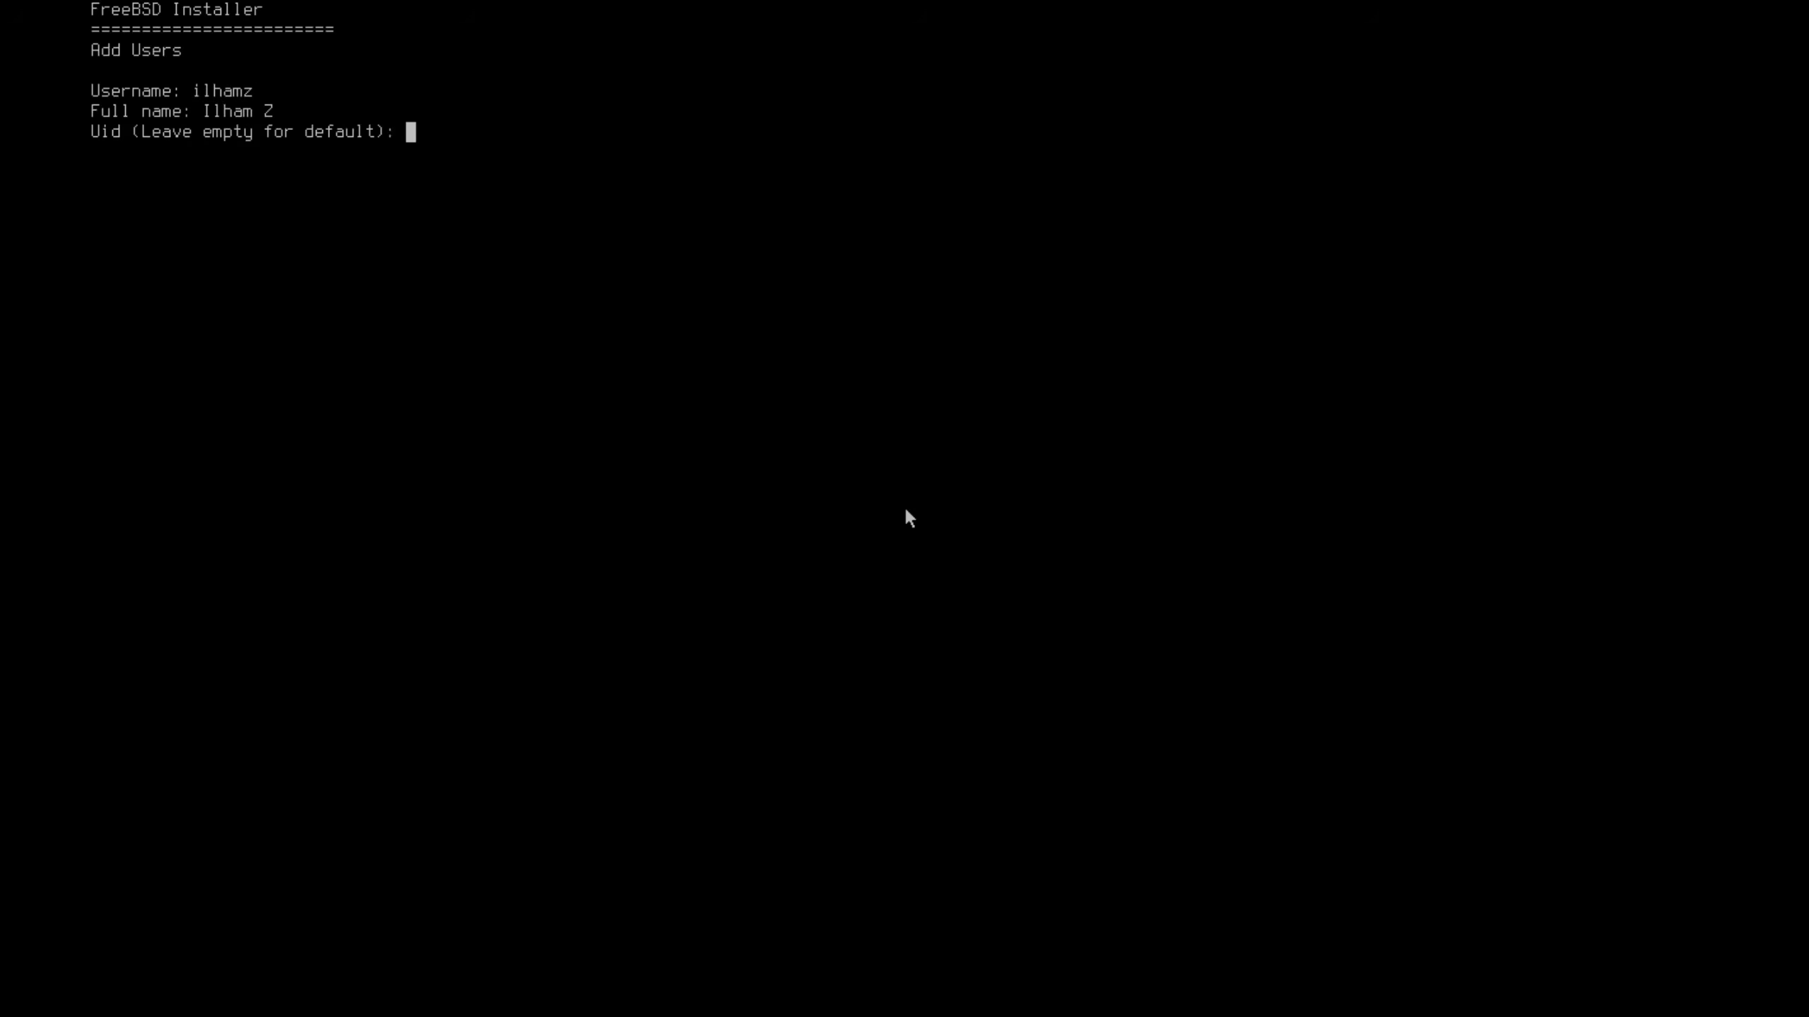
pyautogui.press('Return')
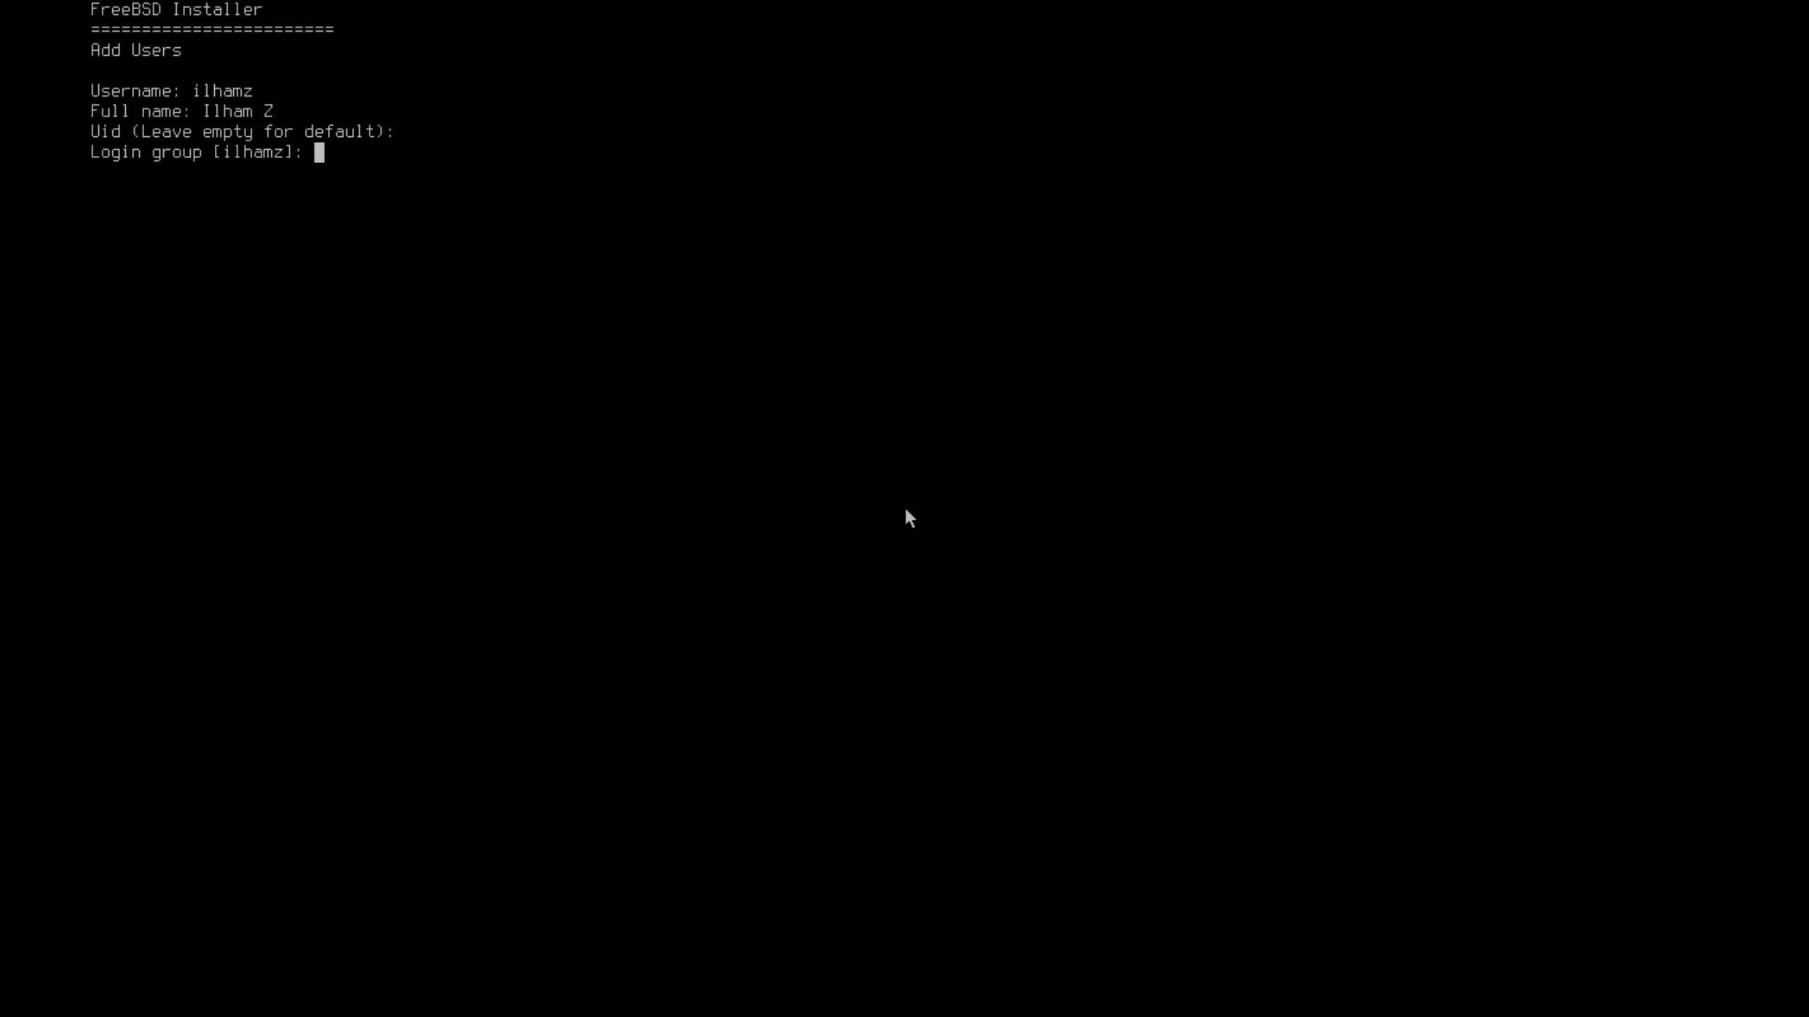
pyautogui.write('wheel')
pyautogui.press('Return')
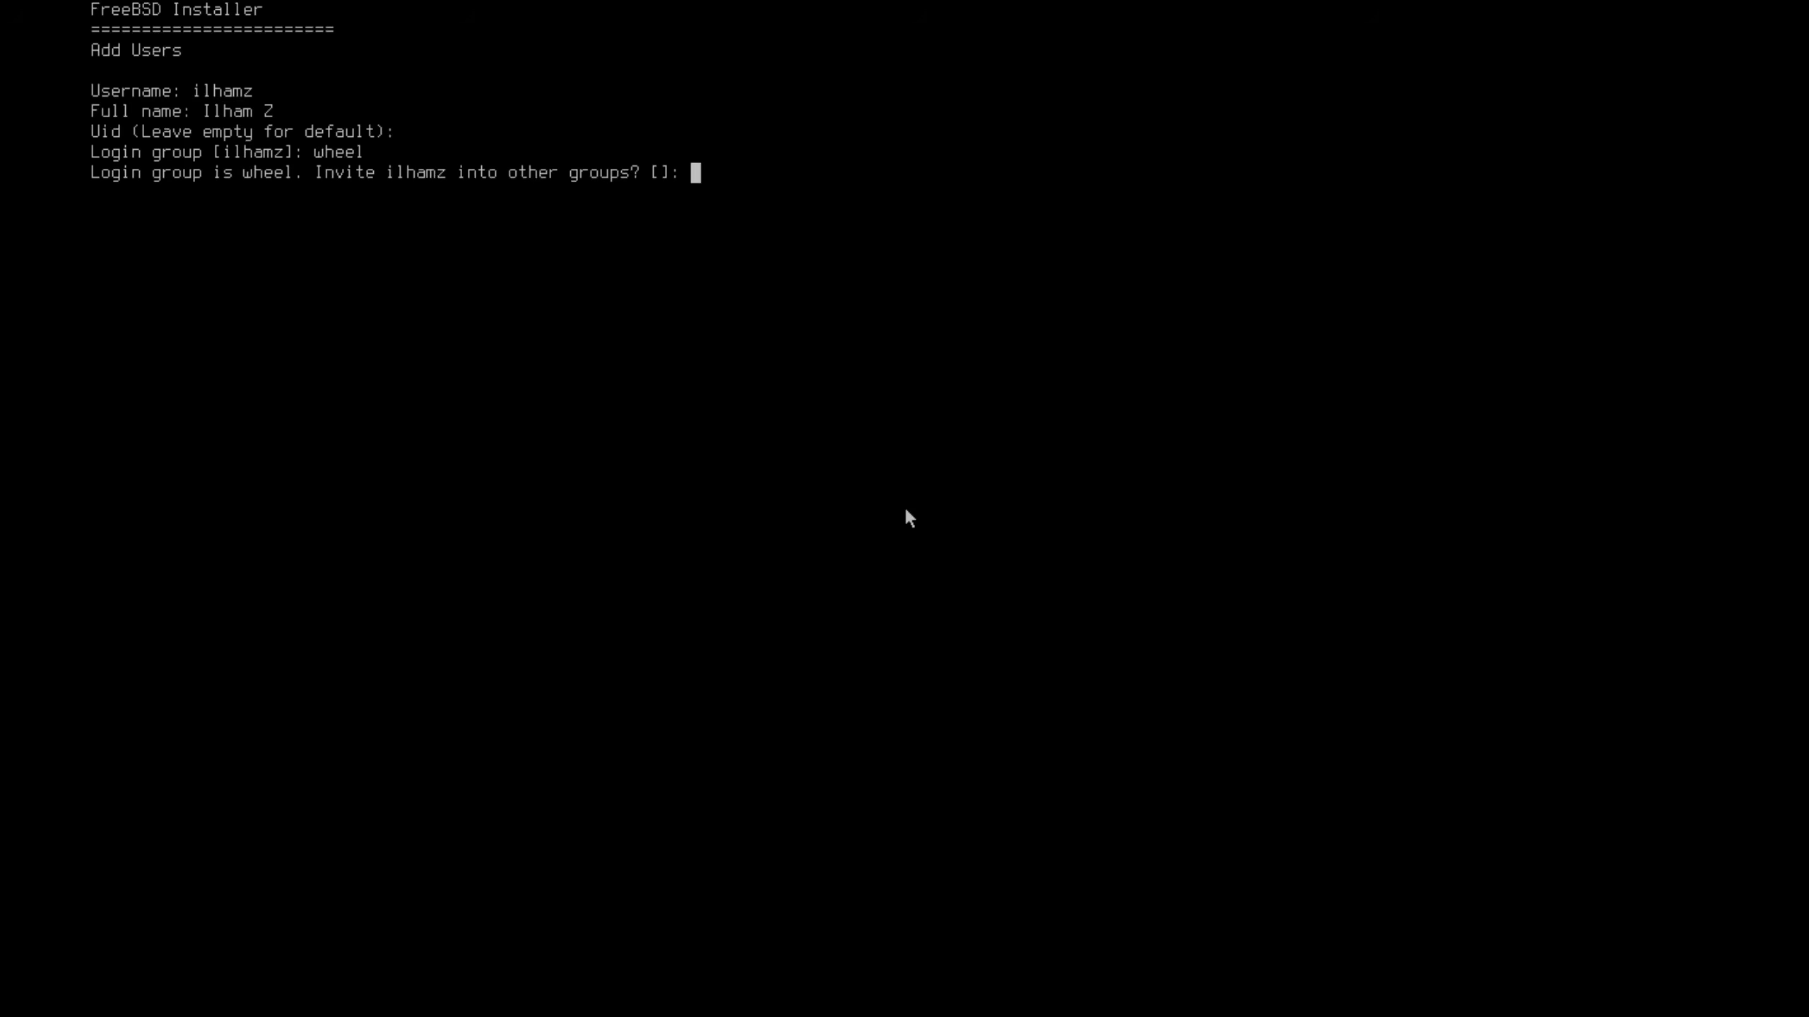
# Keep the defaults: no extra groups, default class, sh shell, default home, no encryption, password auth
pyautogui.press('Return')
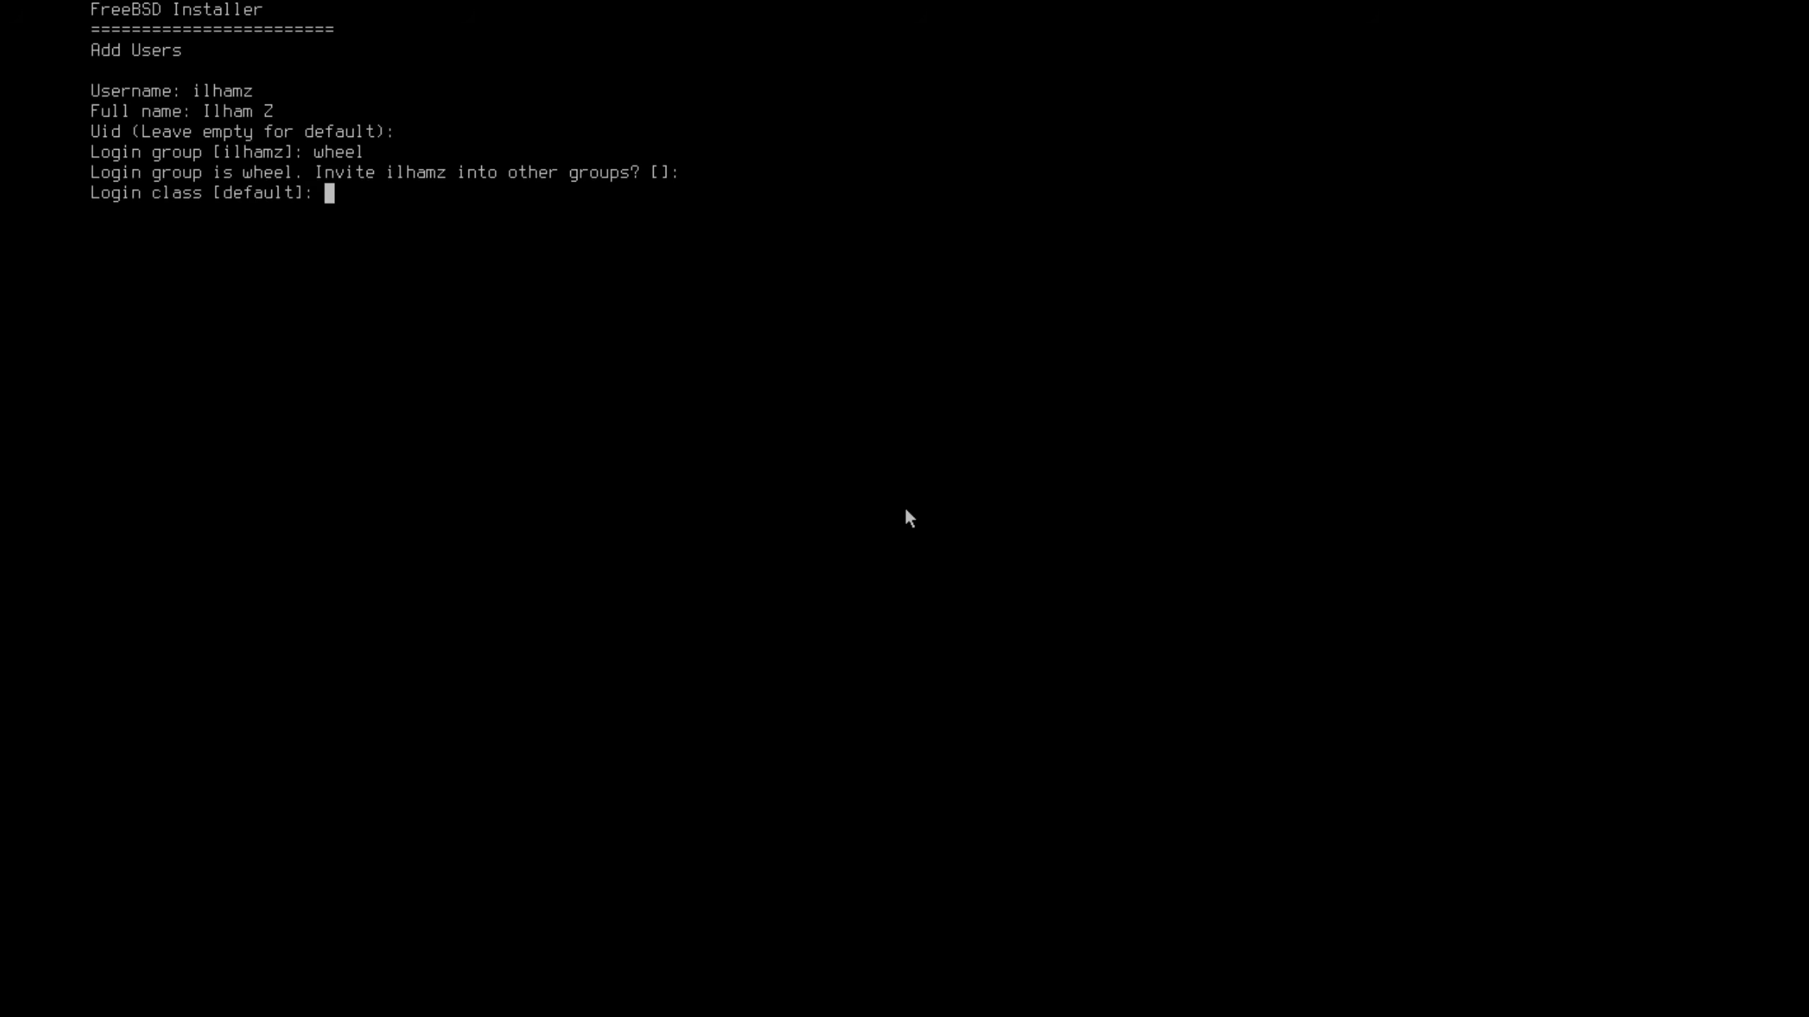
pyautogui.press('Return')
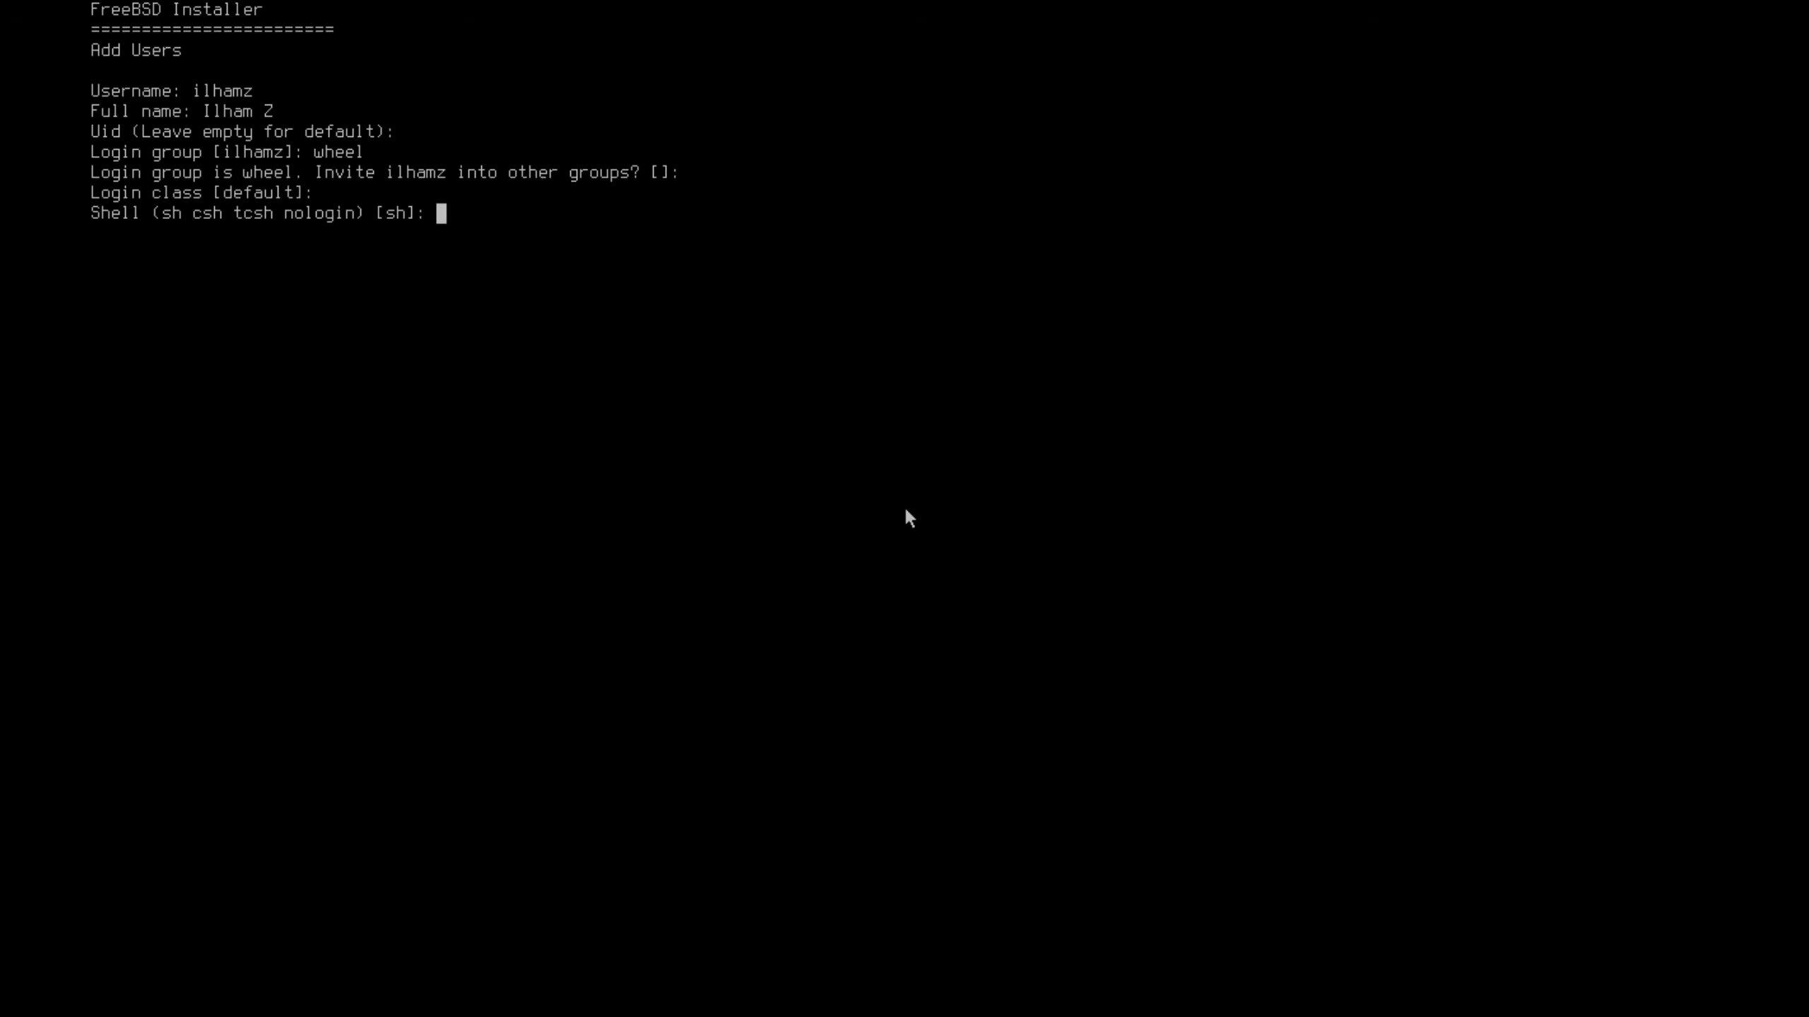
pyautogui.press('Return')
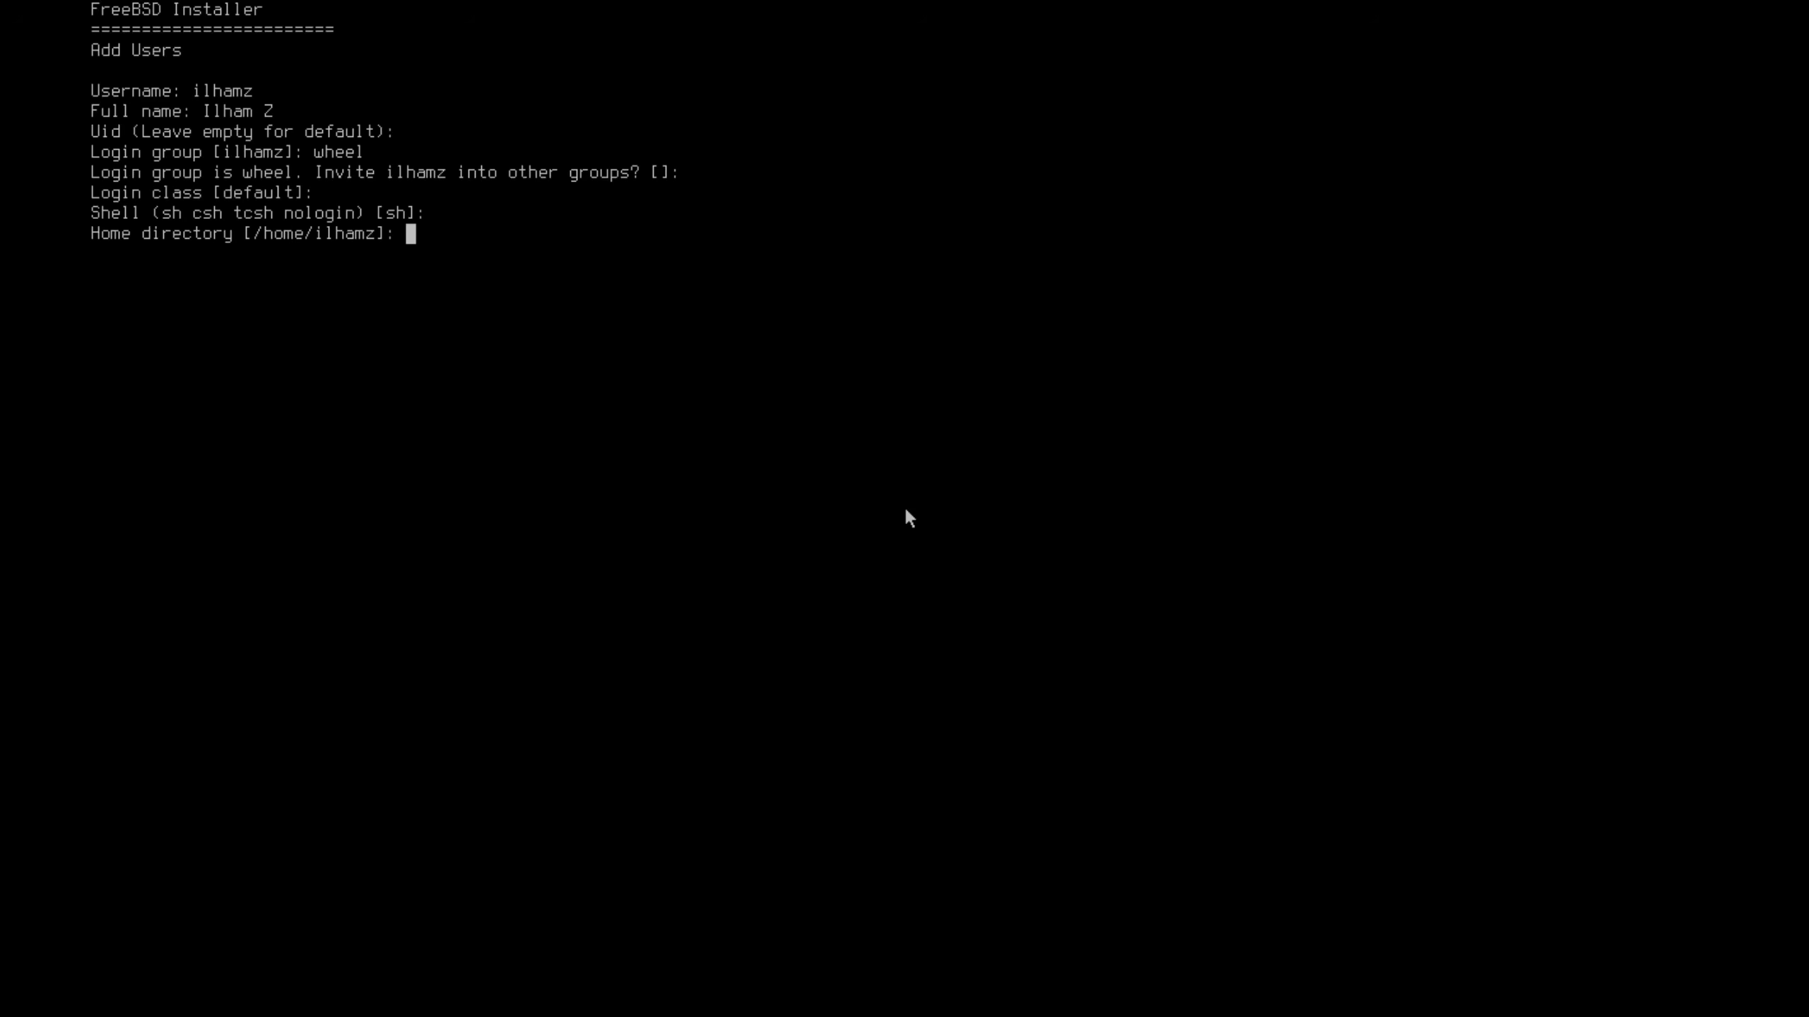
pyautogui.press('Return')
pyautogui.press('Return')
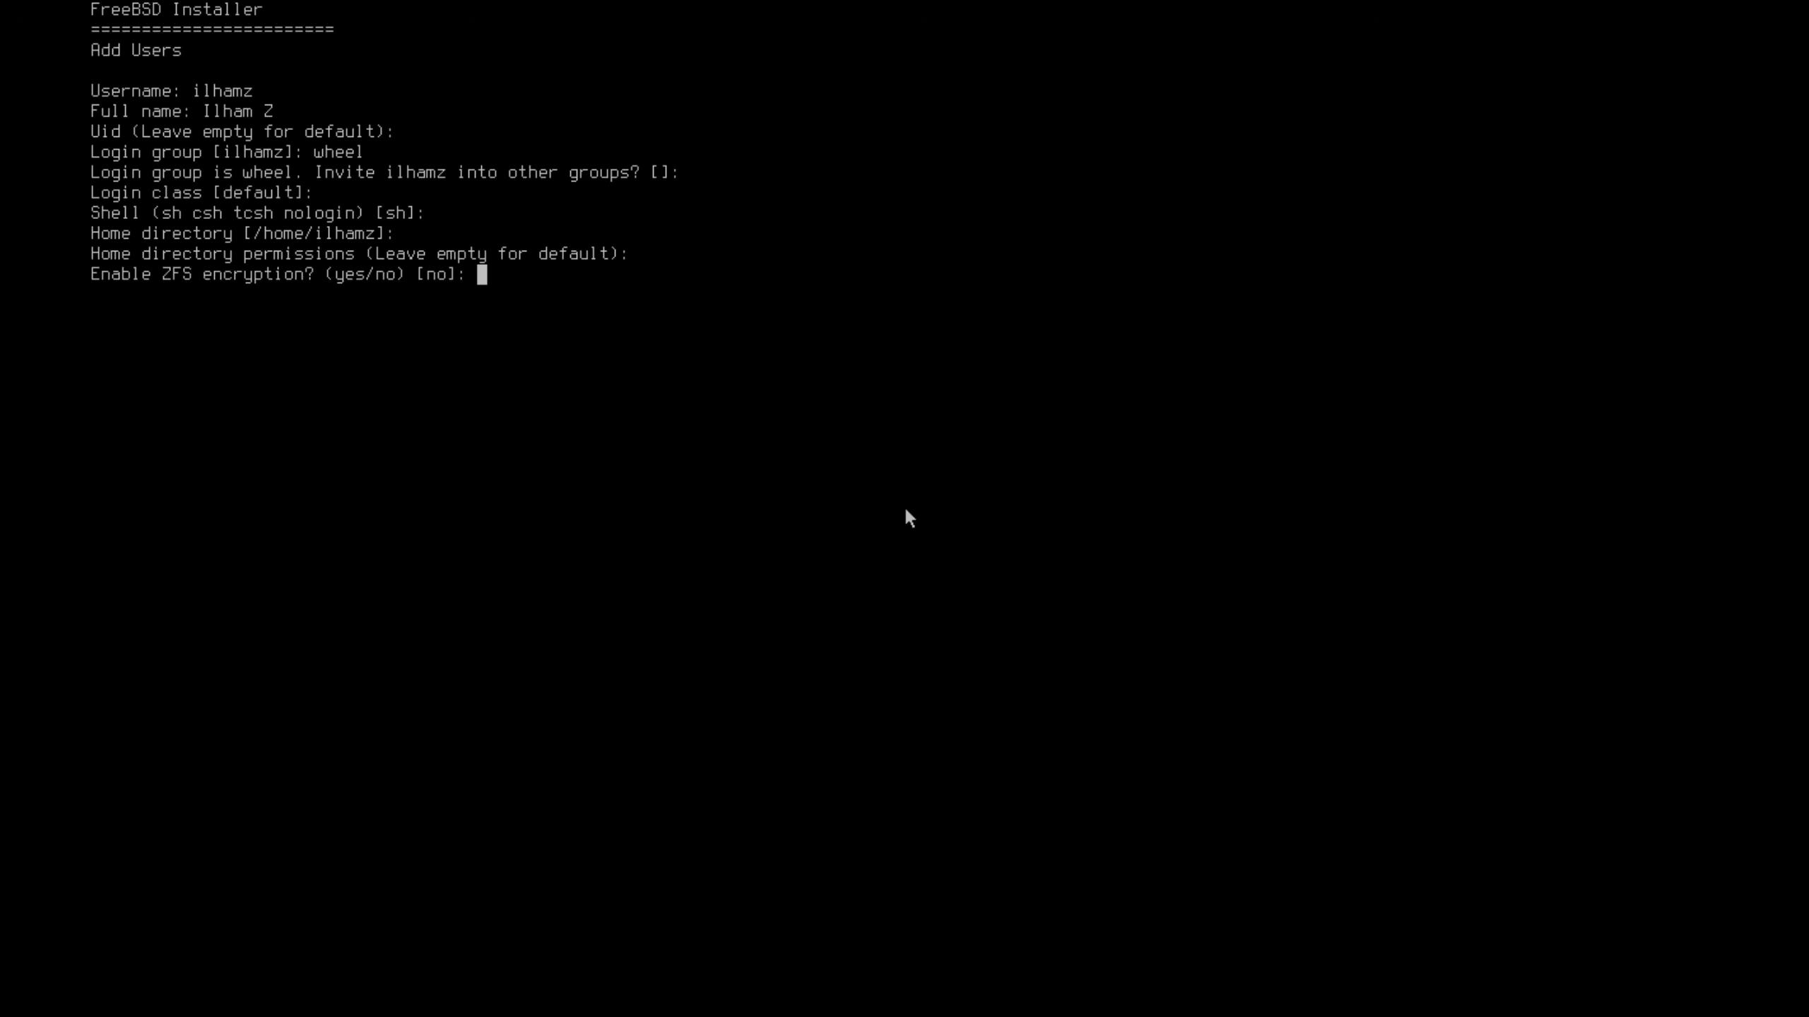
pyautogui.press('Return')
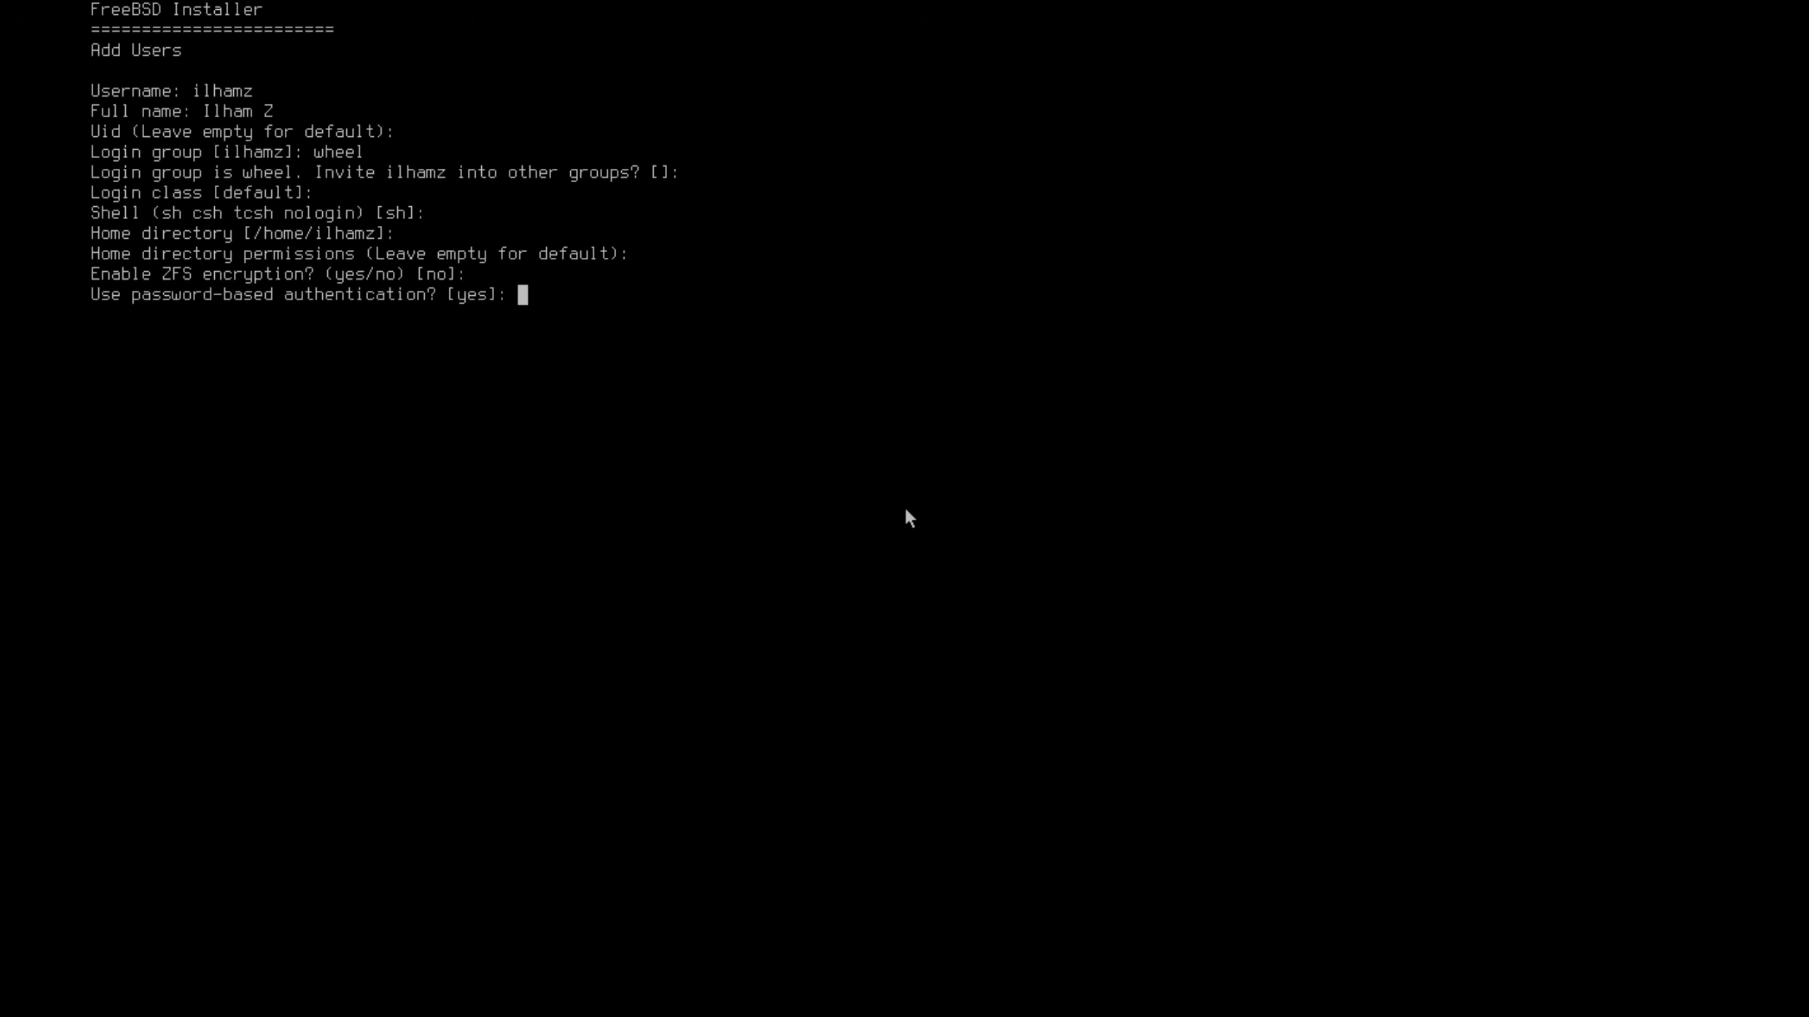
pyautogui.press('Return')
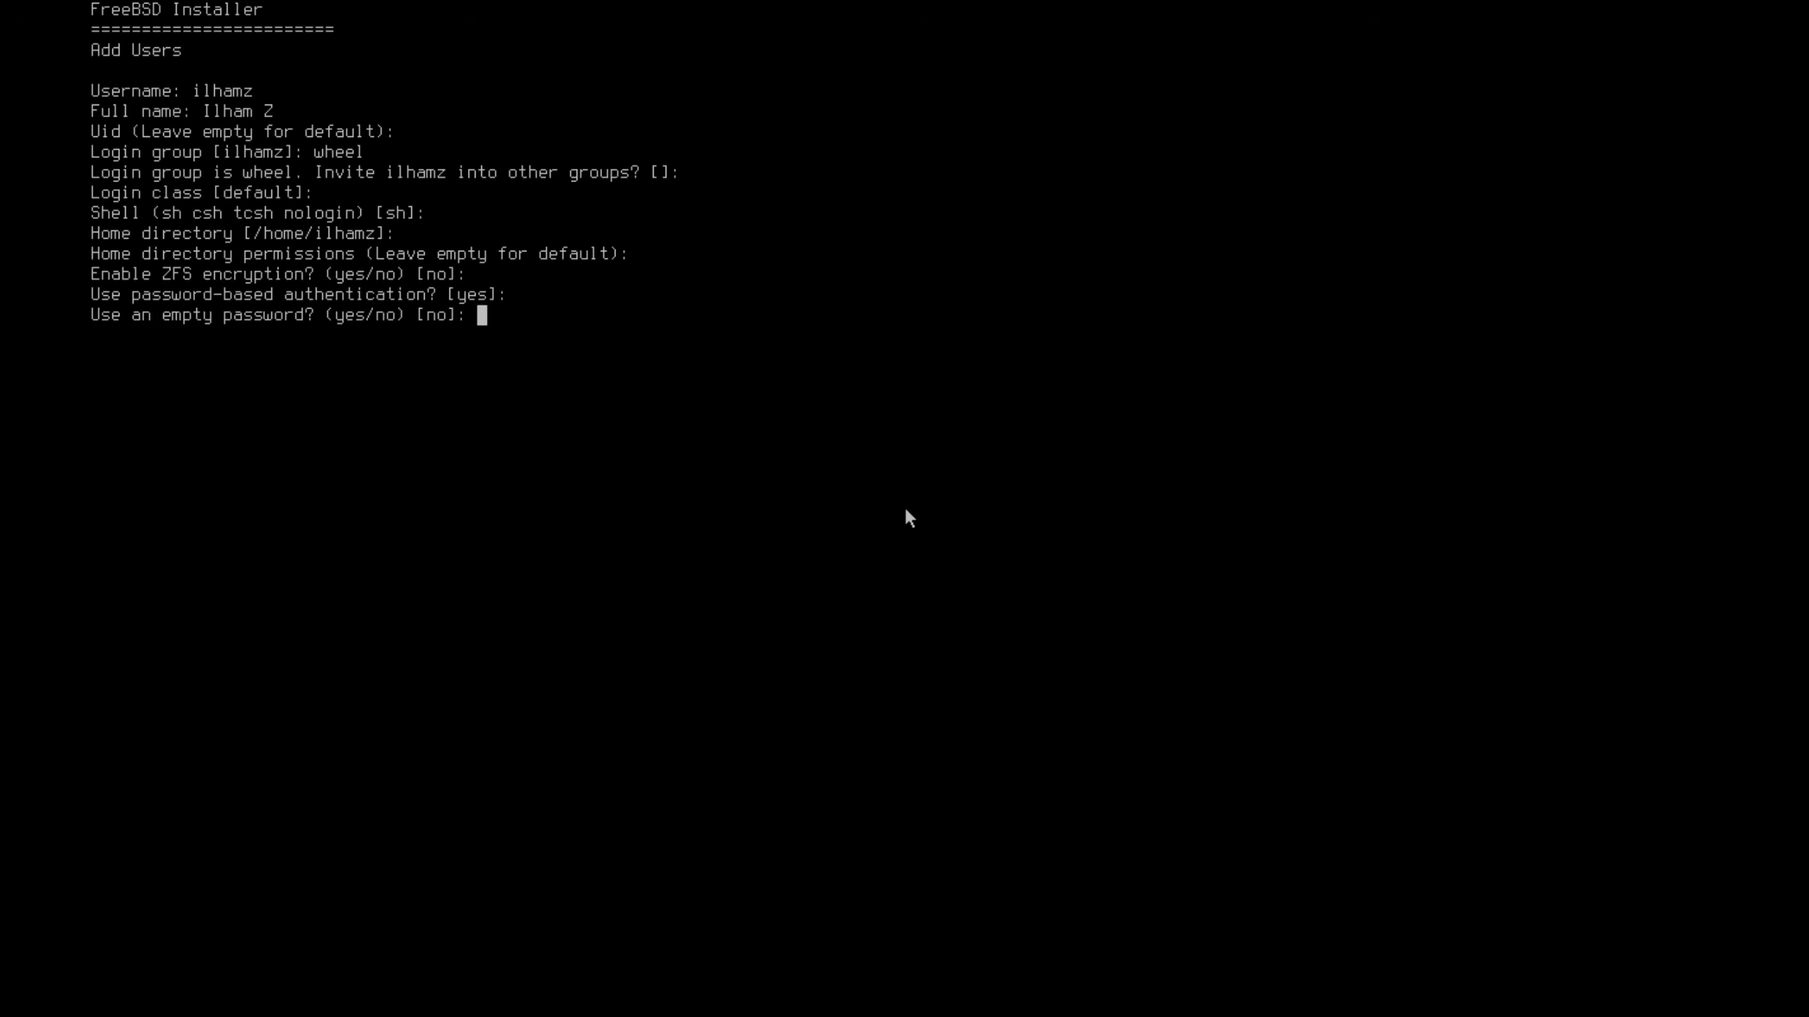
# Set and confirm the account password, keep it unlocked, and add no other user
pyautogui.press('Return')
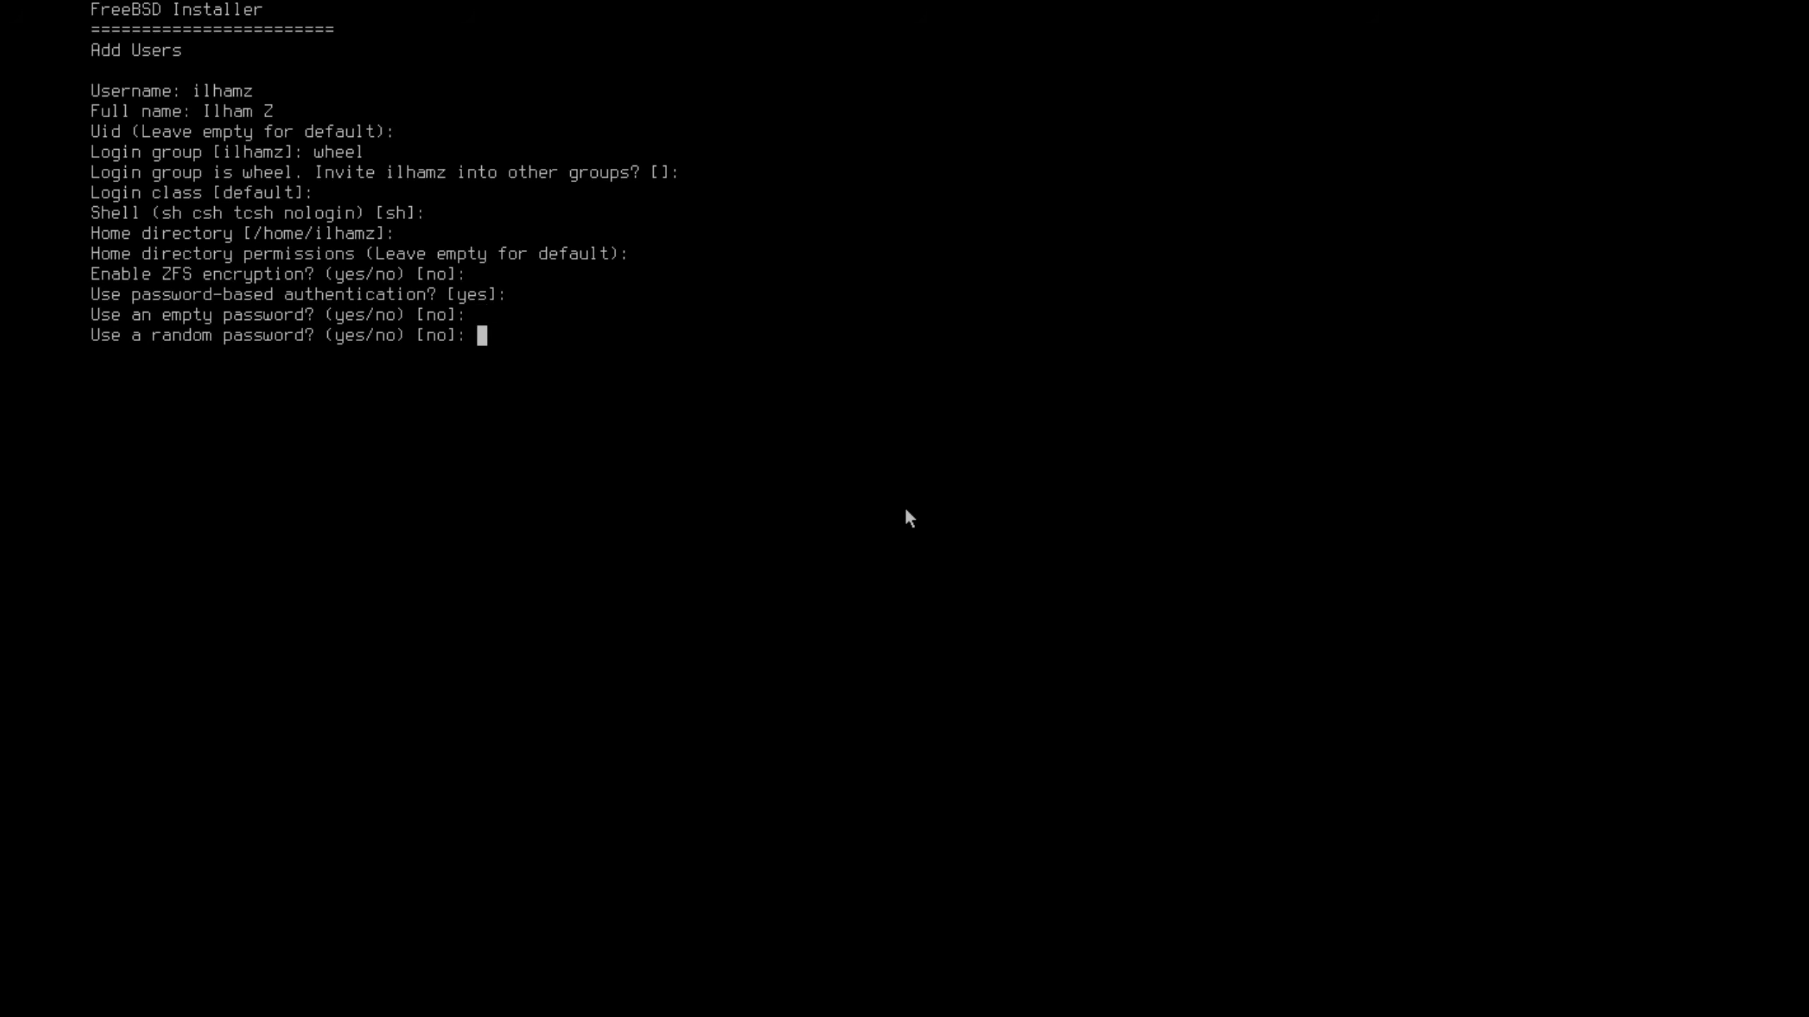
pyautogui.press('Return')
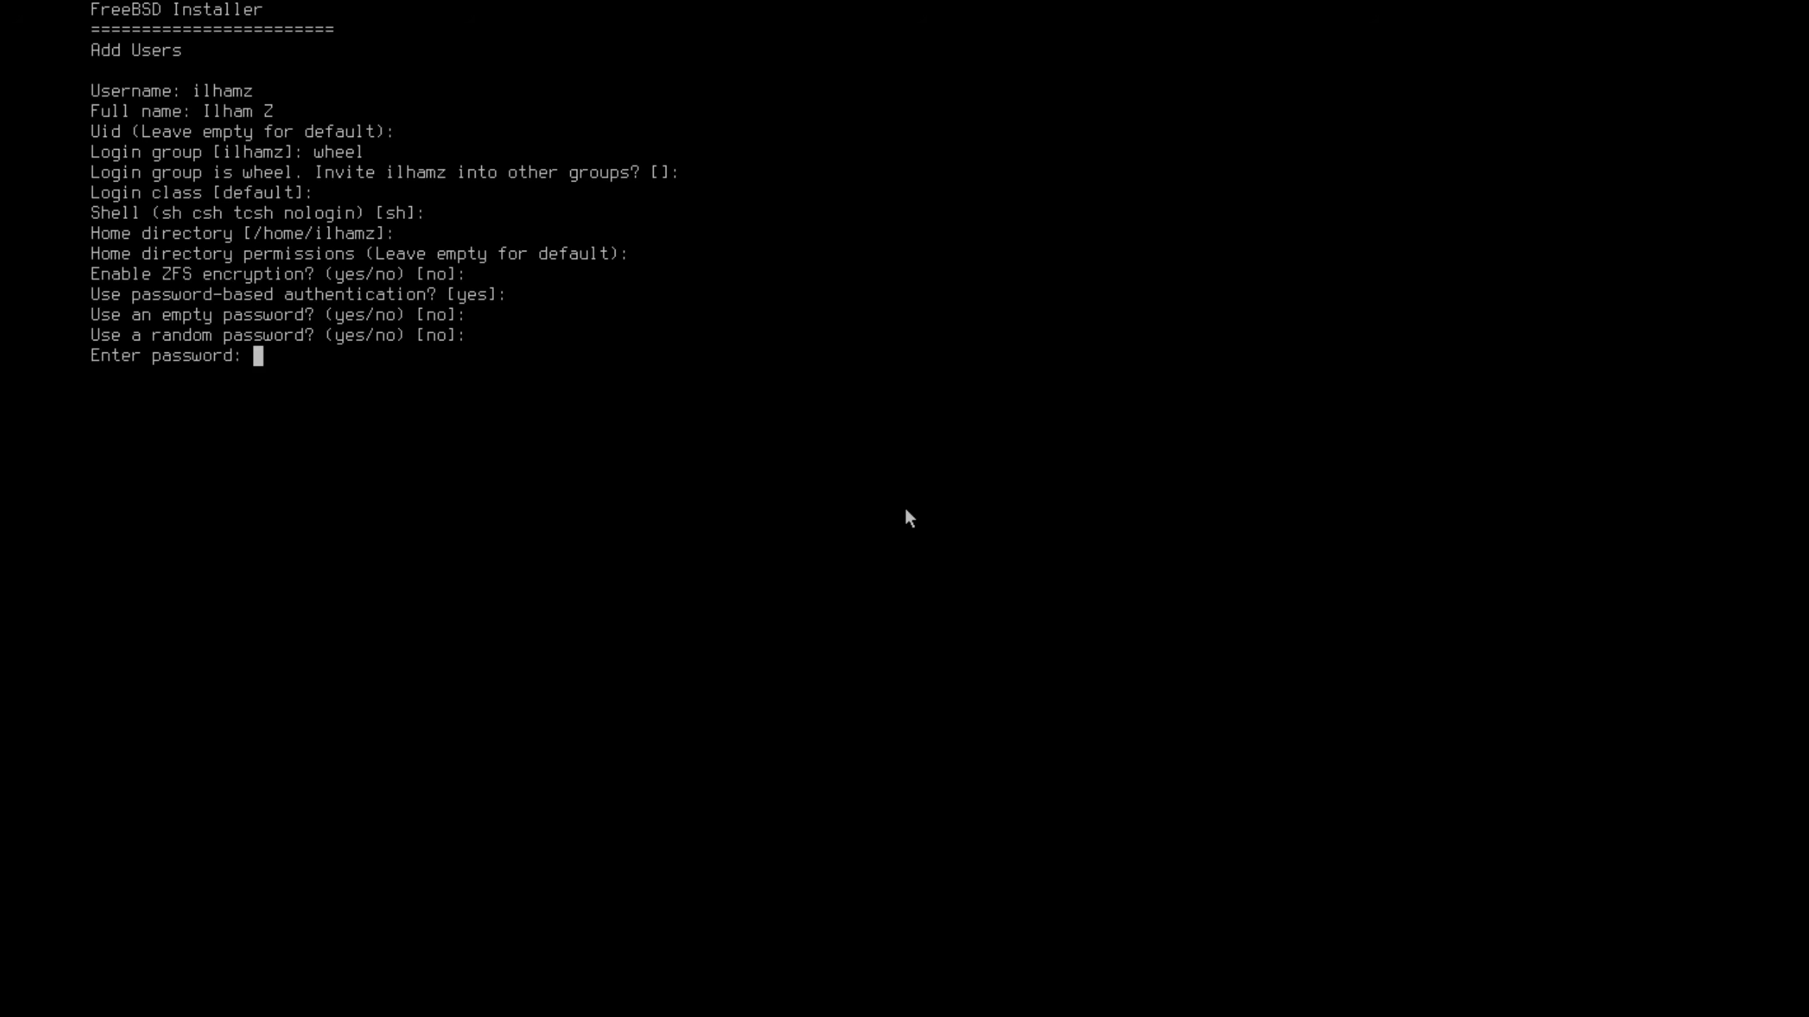
pyautogui.press('Return')
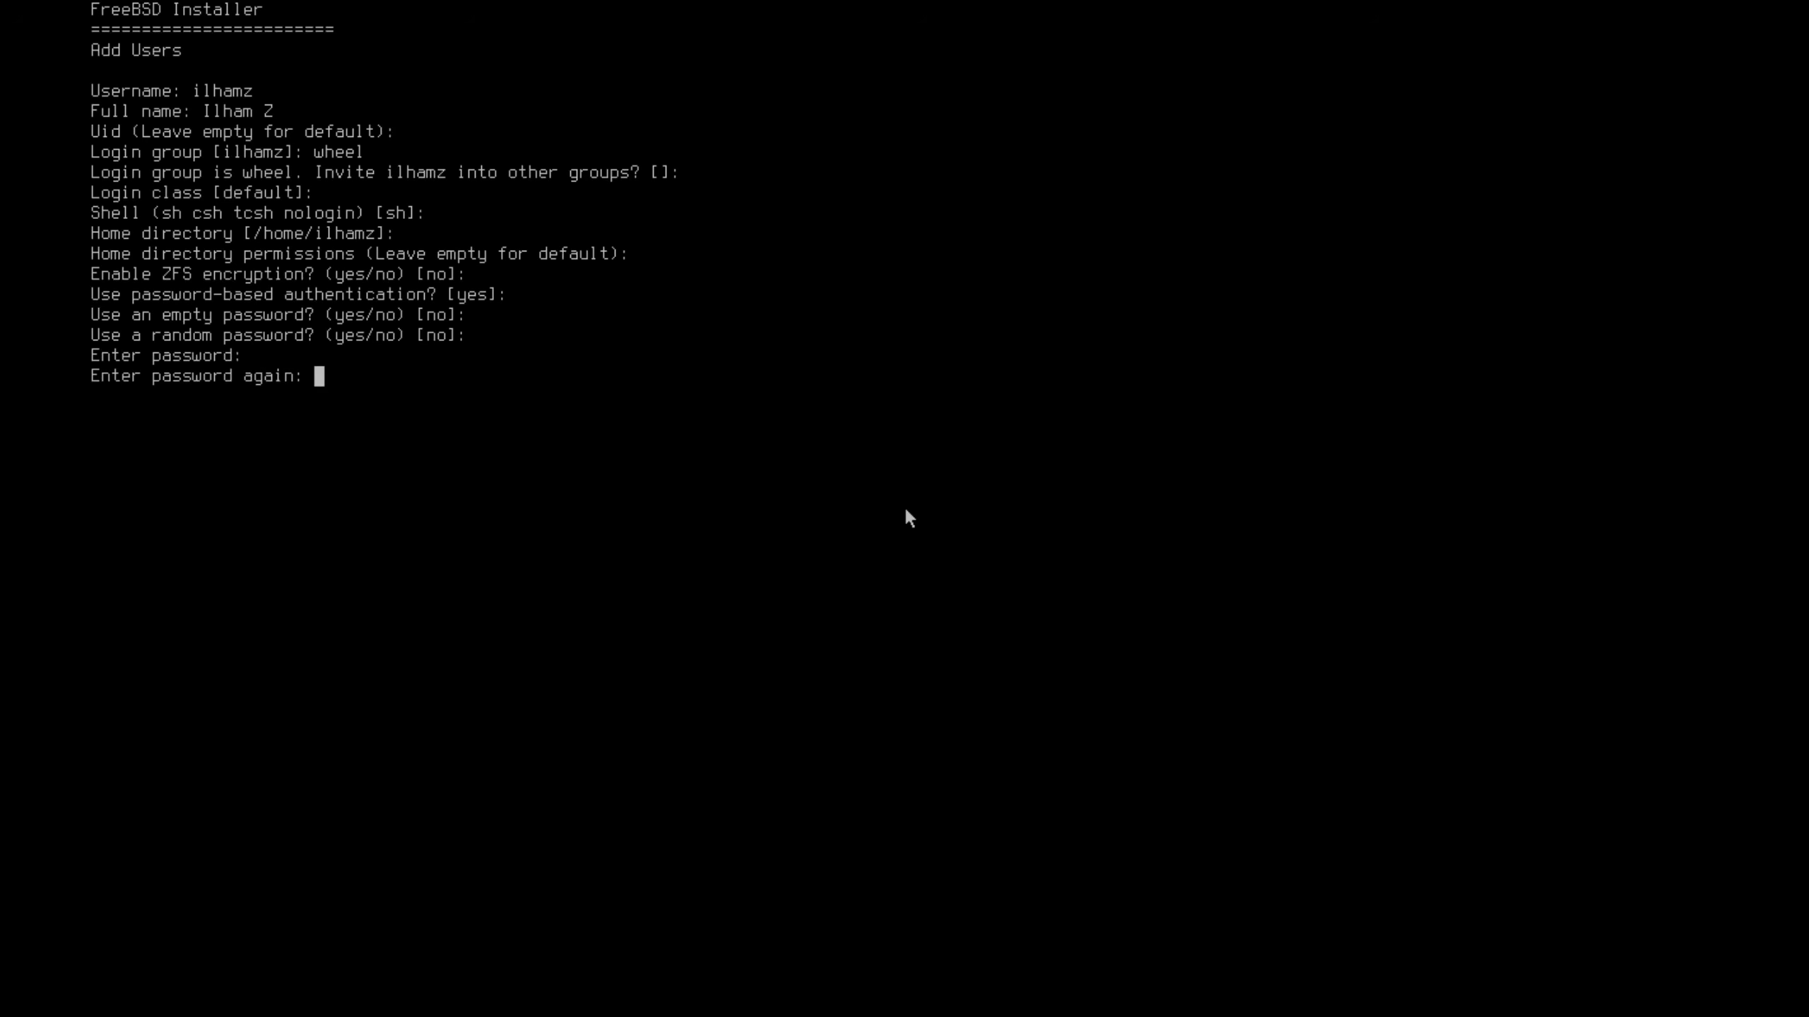
pyautogui.press('Return')
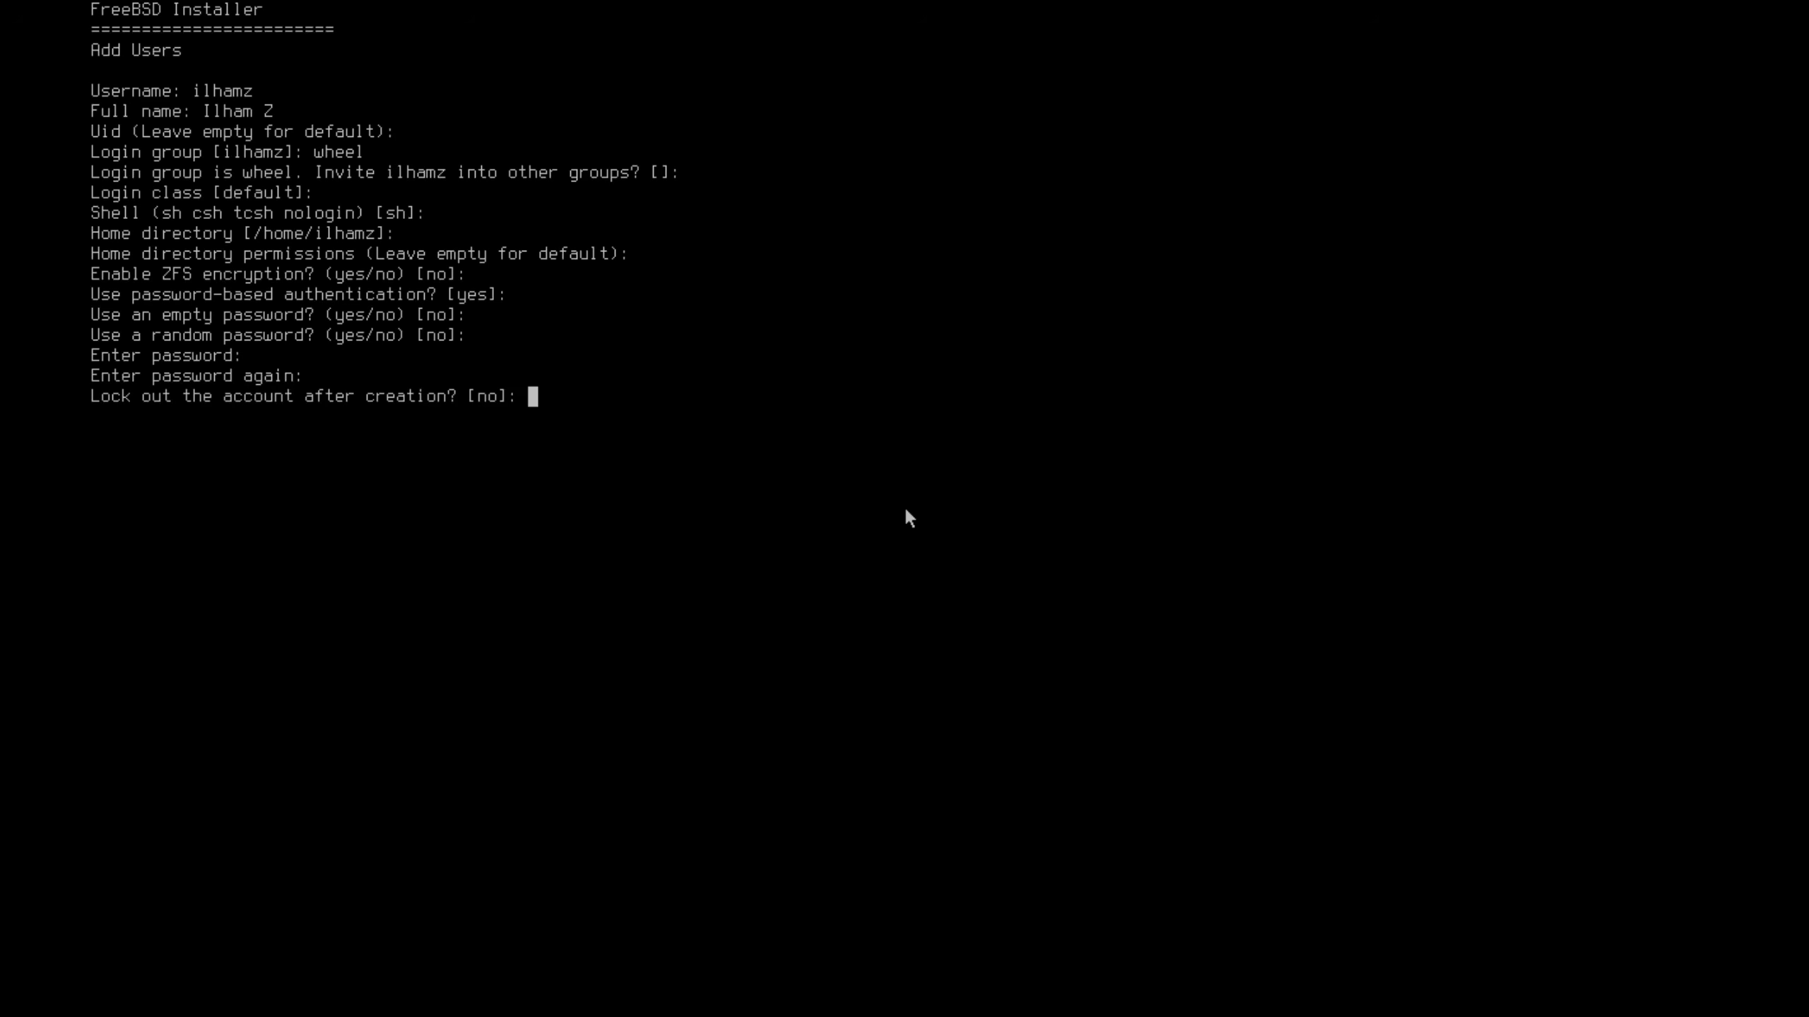
pyautogui.press('Return')
pyautogui.press('Return')
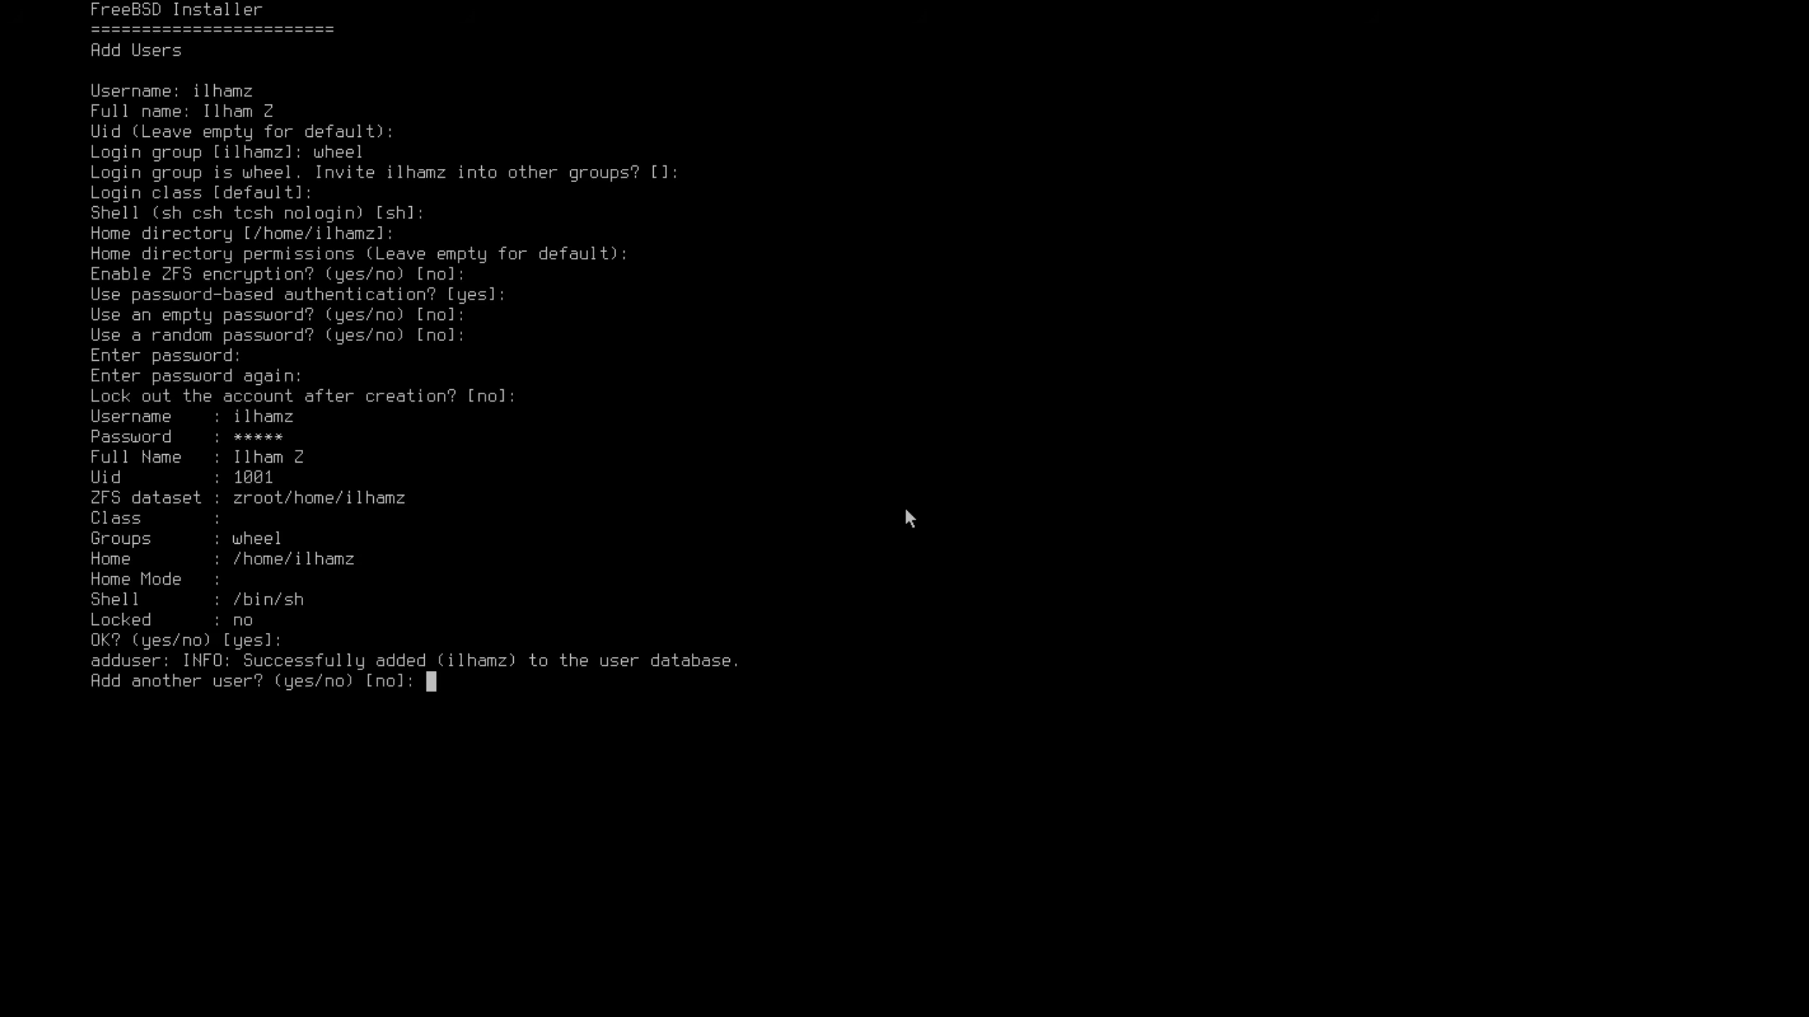
pyautogui.press('Return')
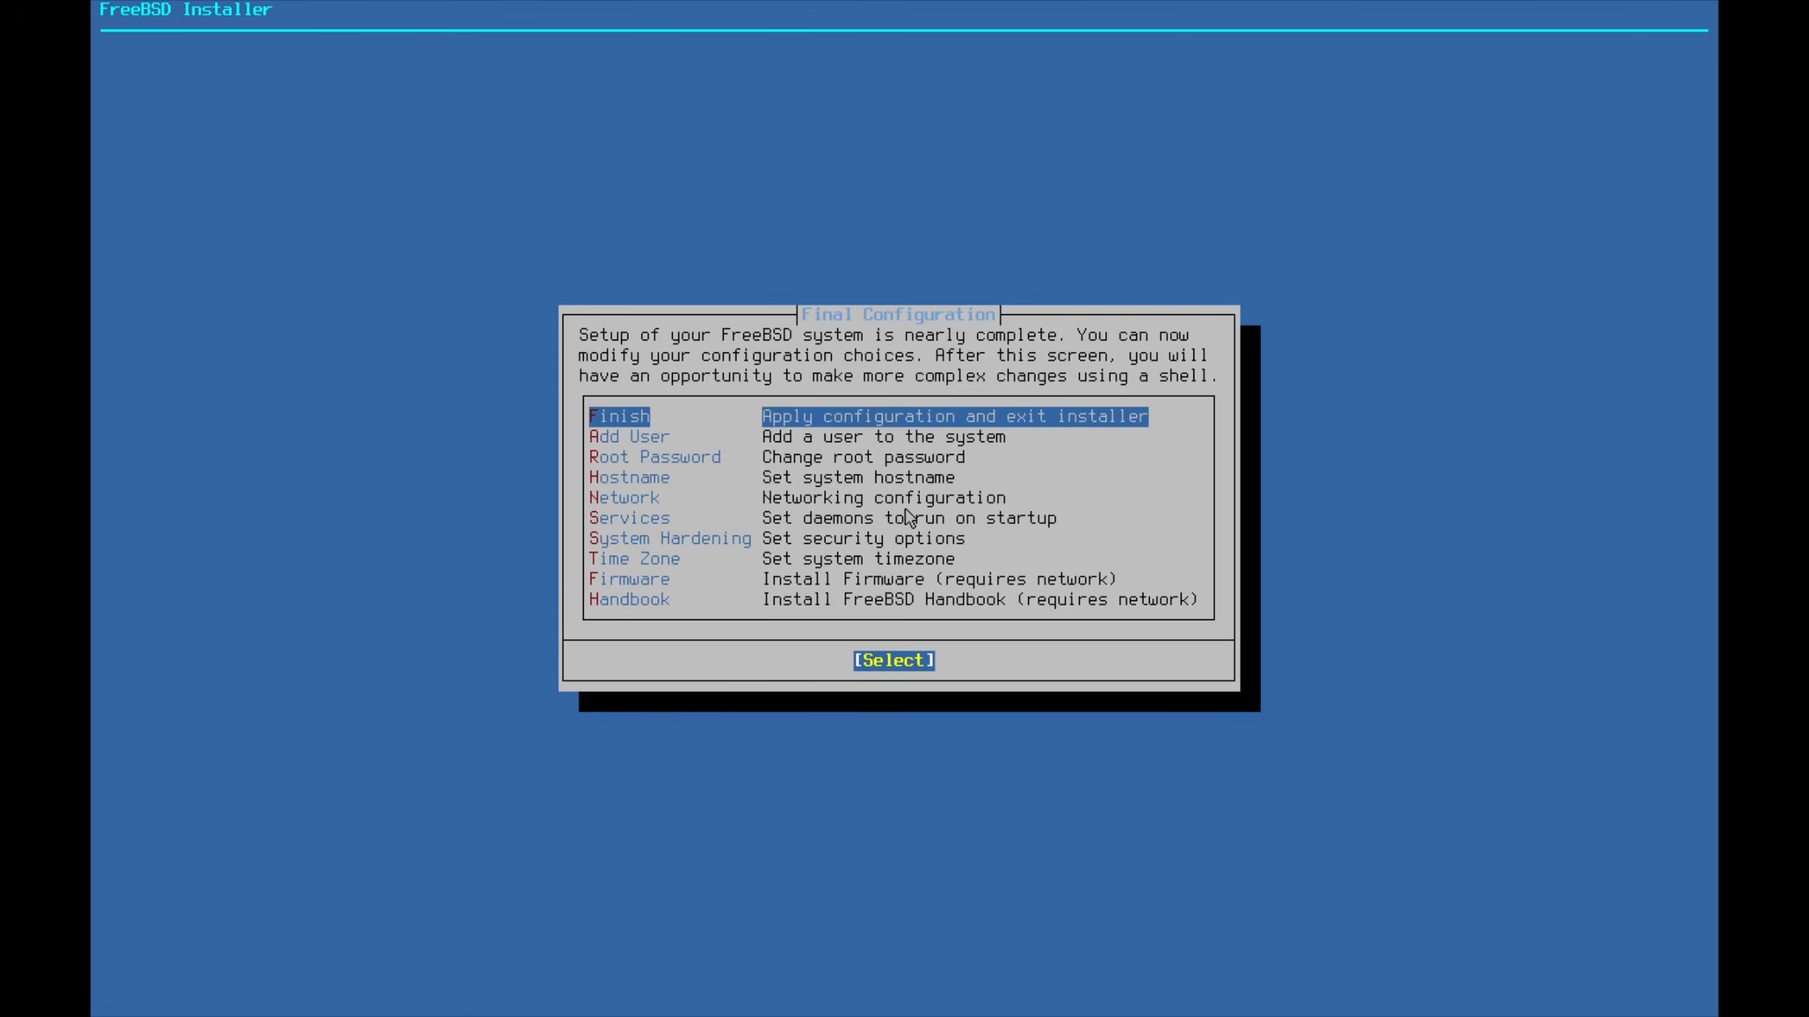
# Finish without manual configuration, reboot, and boot FreeBSD in the full-screen viewer
pyautogui.press('Return')
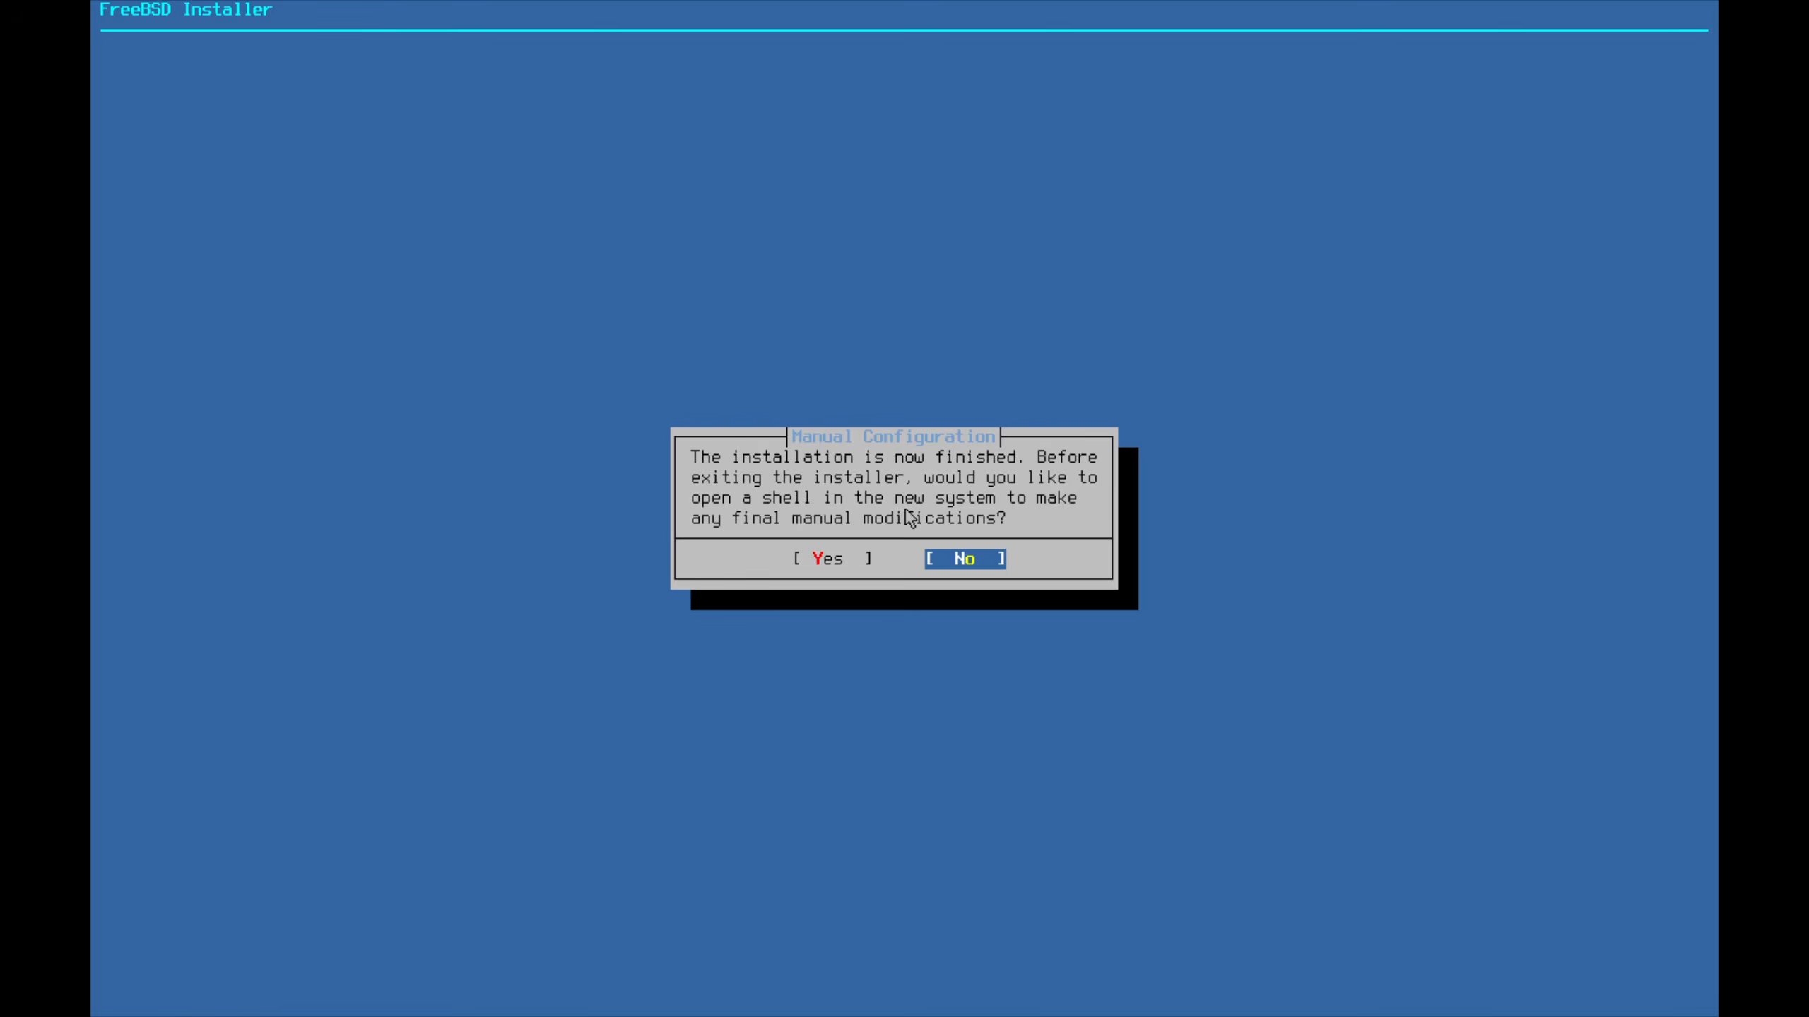
pyautogui.press('Return')
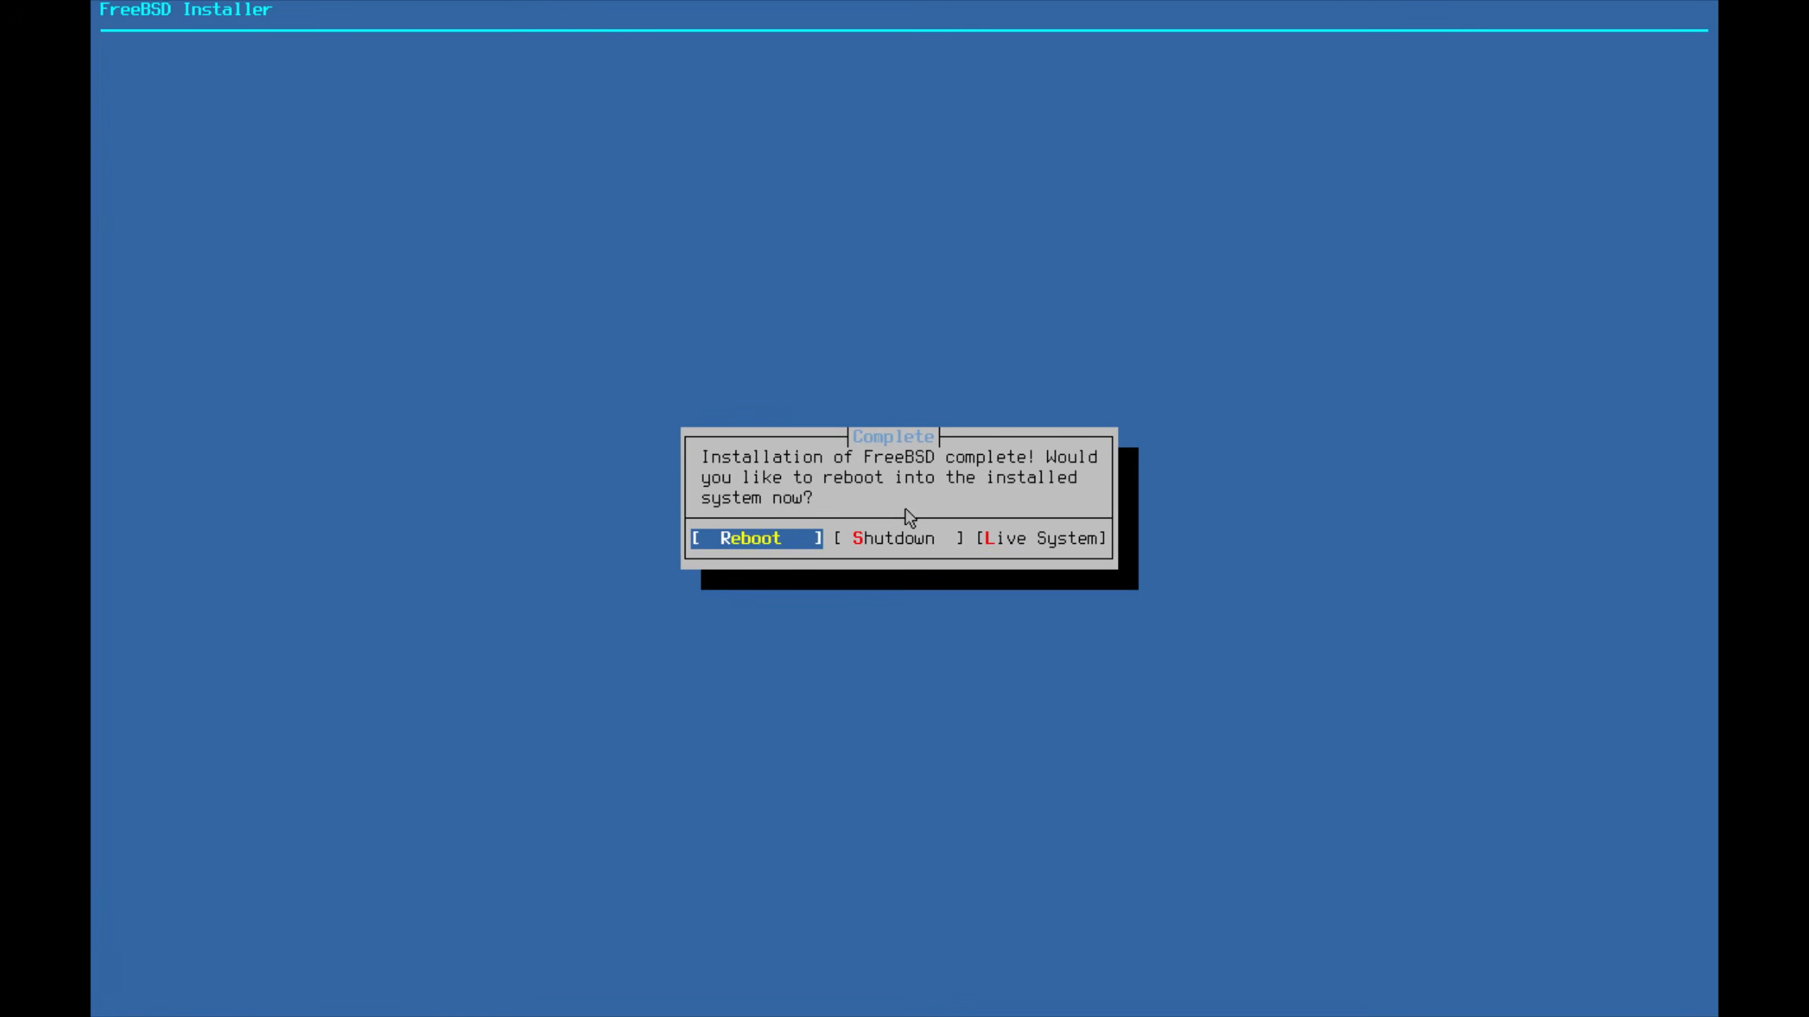
pyautogui.press('Return')
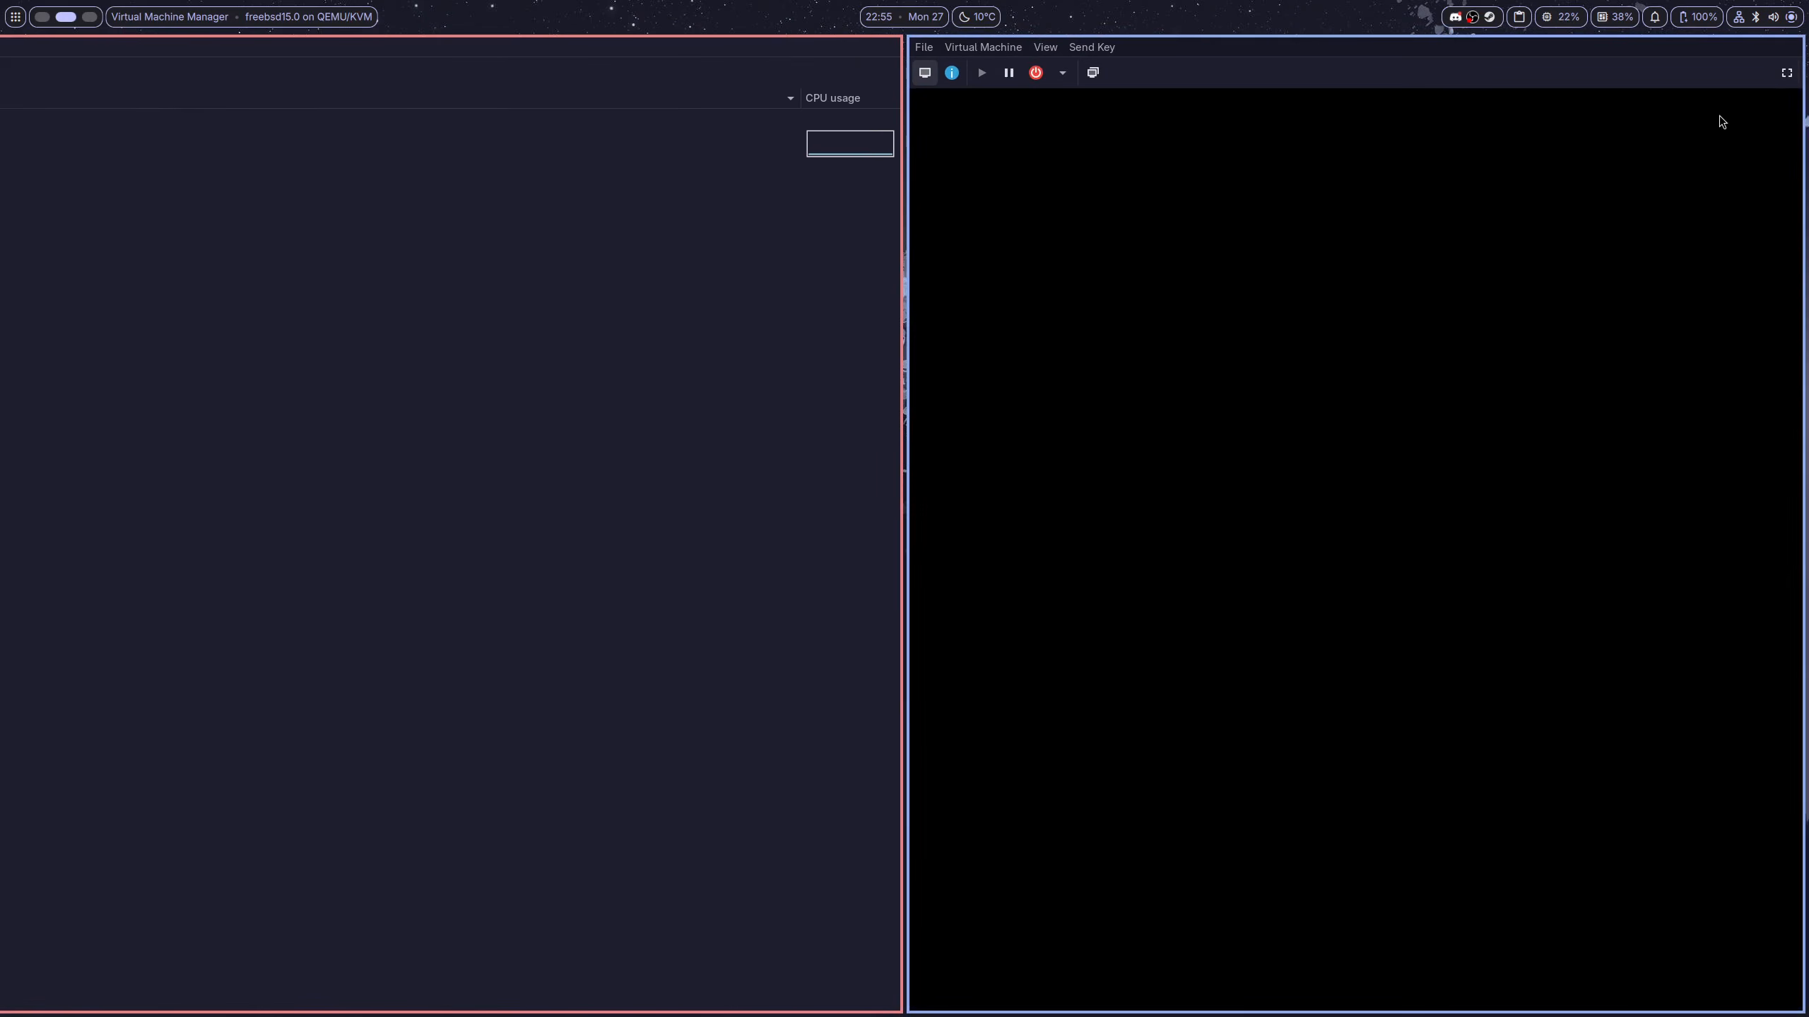
pyautogui.click(1786, 72)
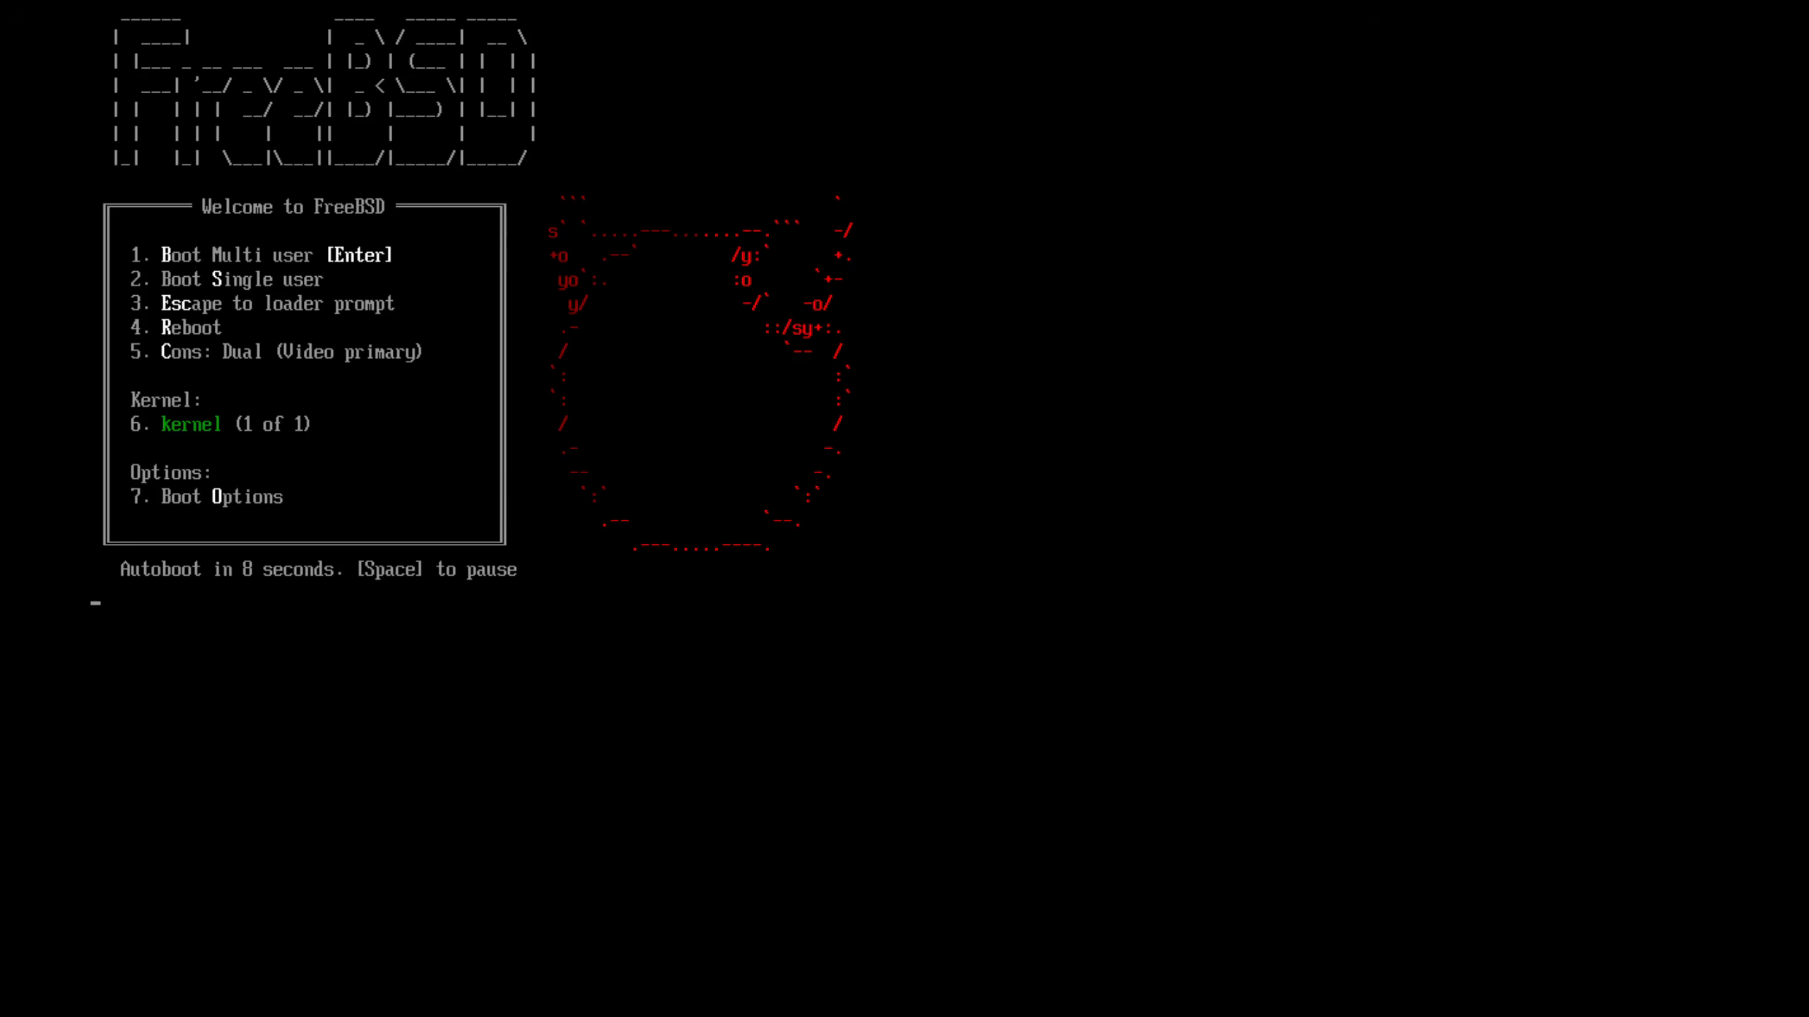
pyautogui.press('Return')
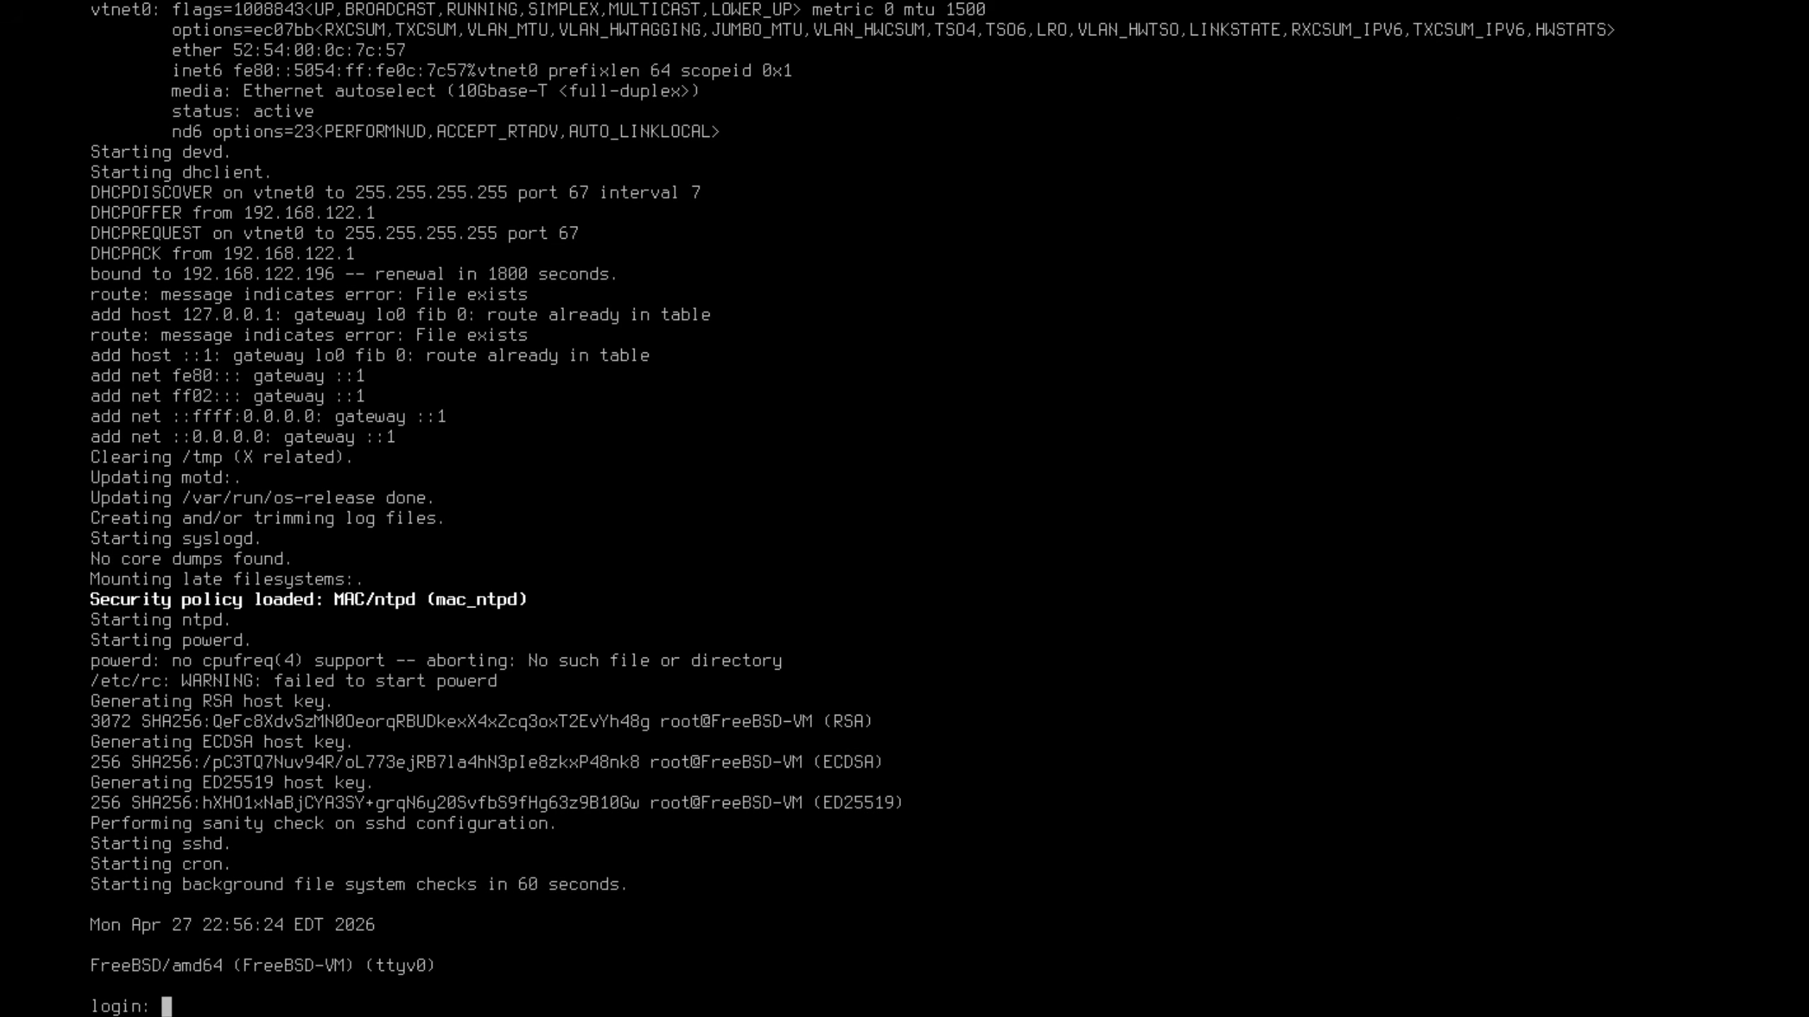
# Log in as the new wheel user with their password and clear the console
pyautogui.write('ilhamz')
pyautogui.press('Return')
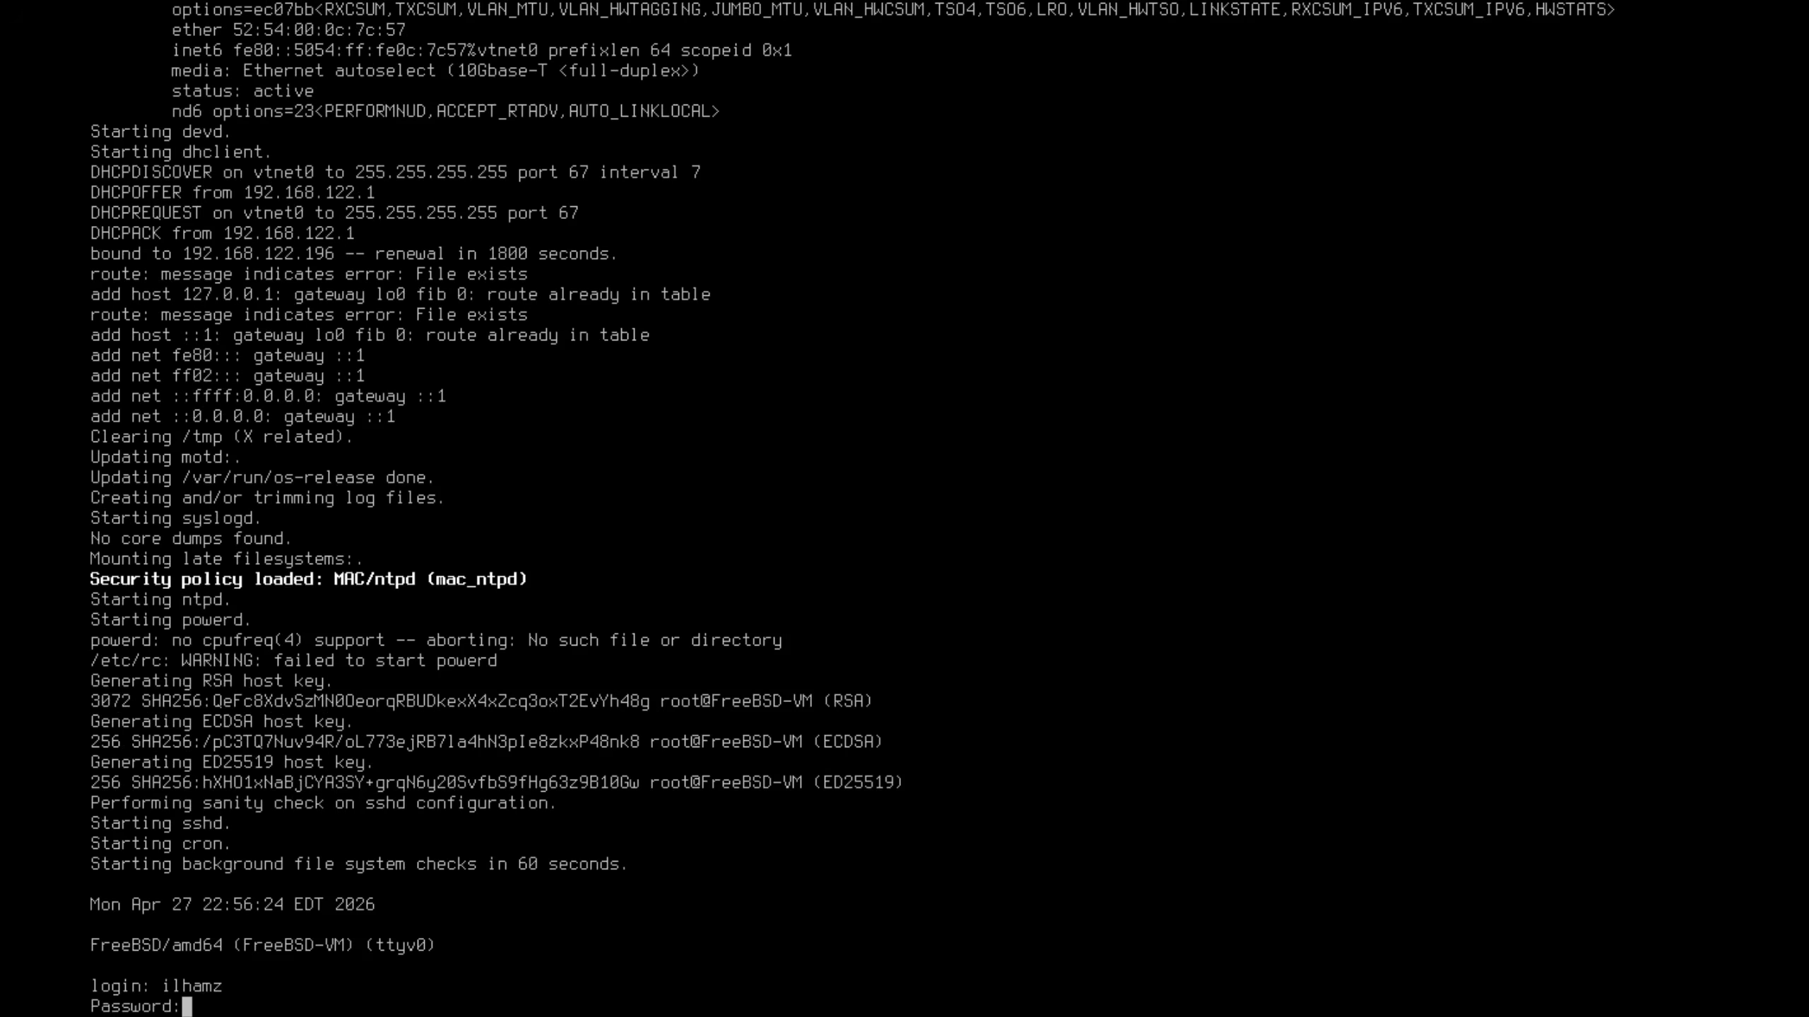
pyautogui.press('Return')
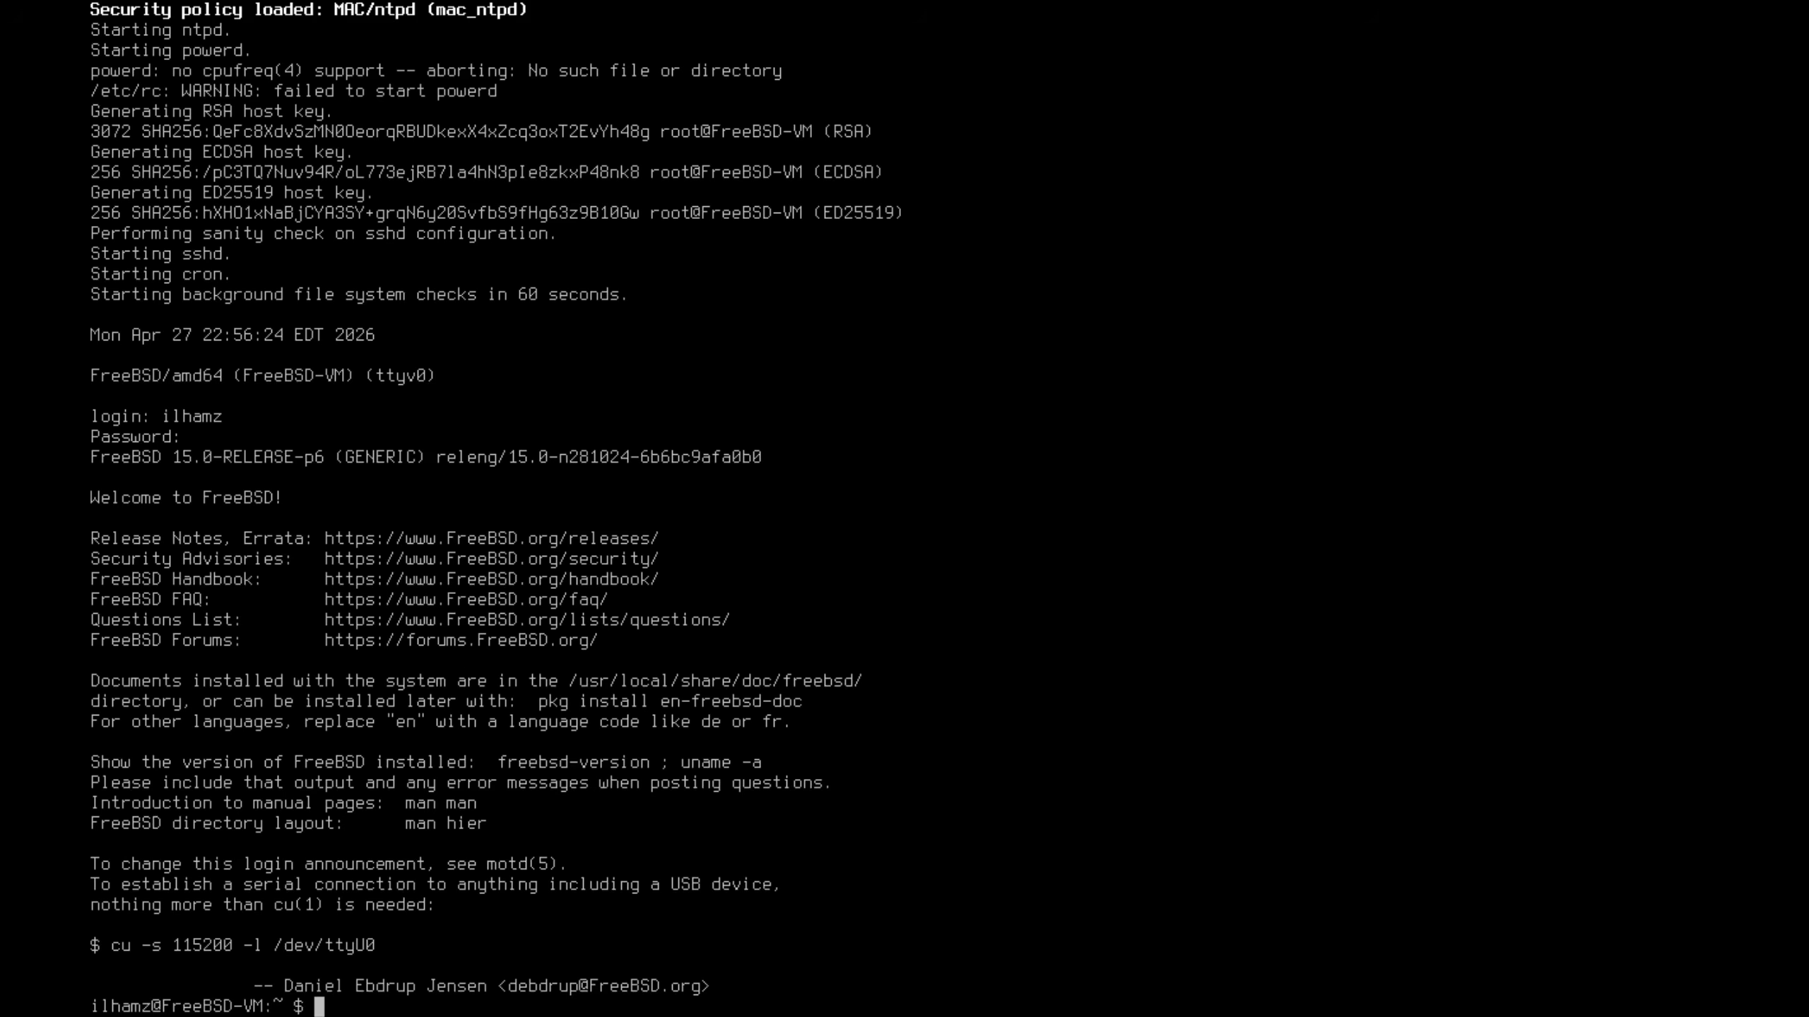
pyautogui.hotkey('ctrl', 'l')
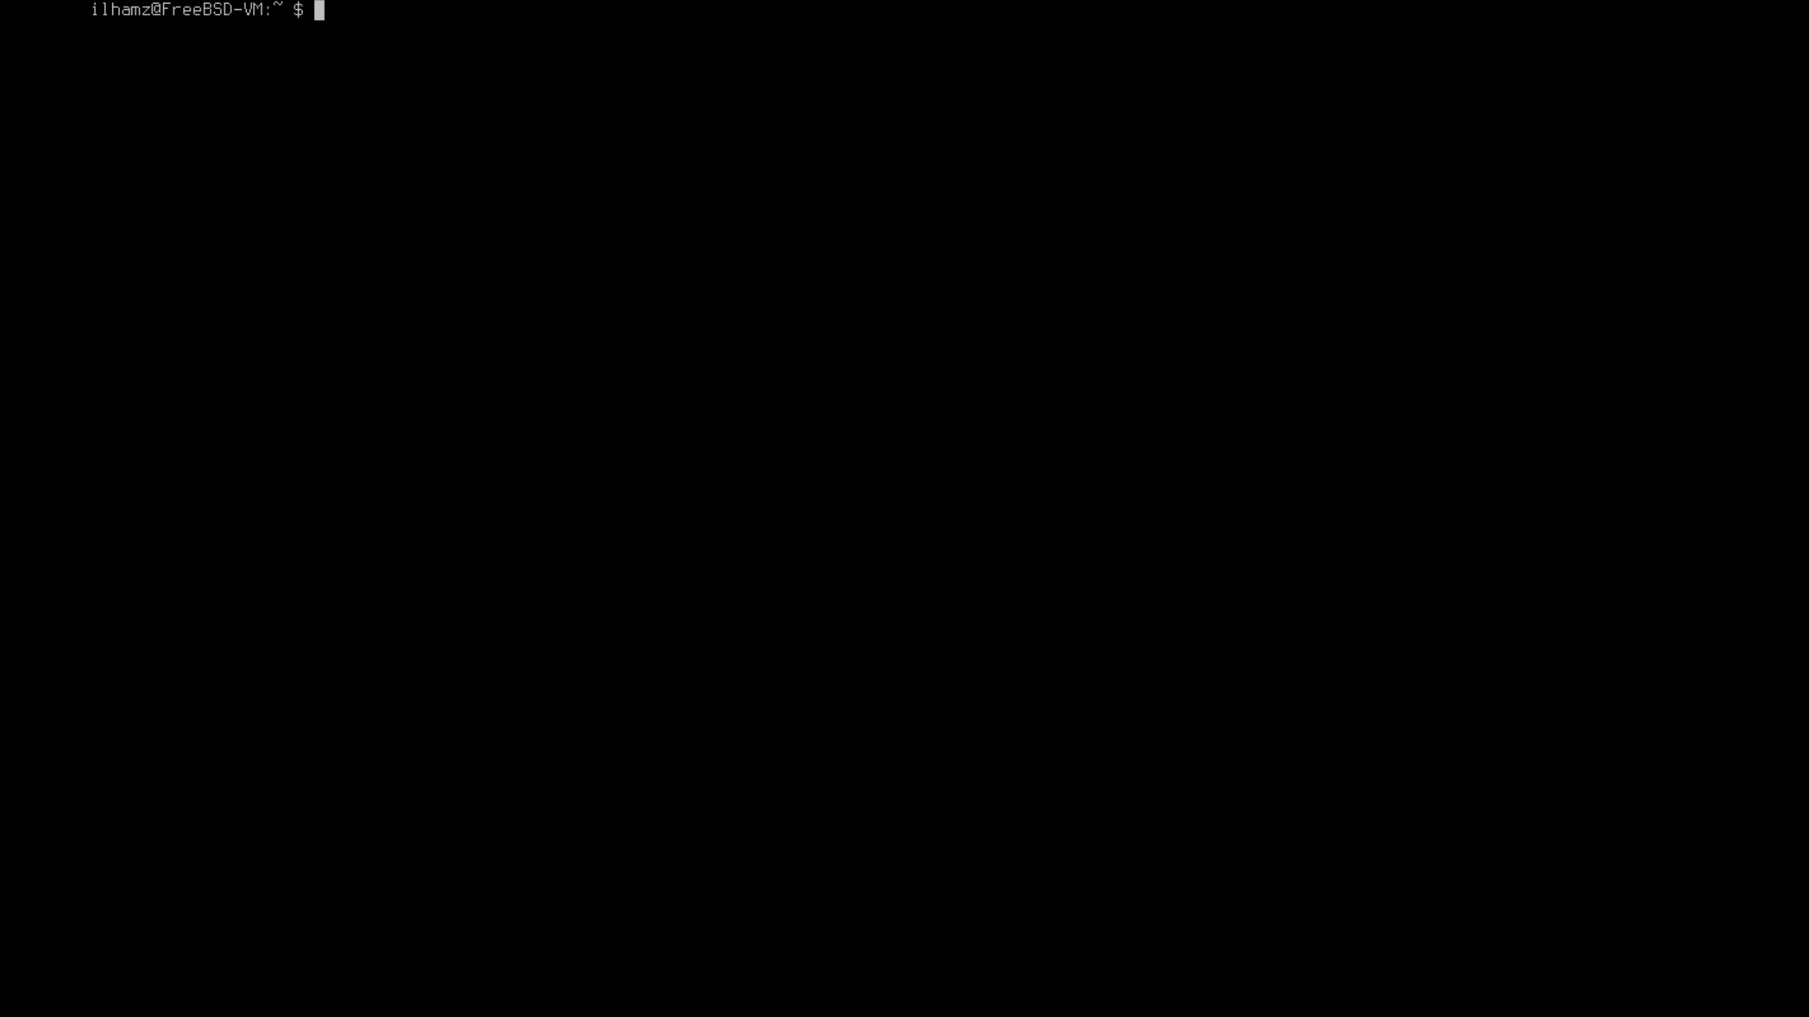
# Switch to root with su and run pkg install fastfetch vim sudo
pyautogui.write('su root')
pyautogui.press('Return')
pyautogui.press('Return')
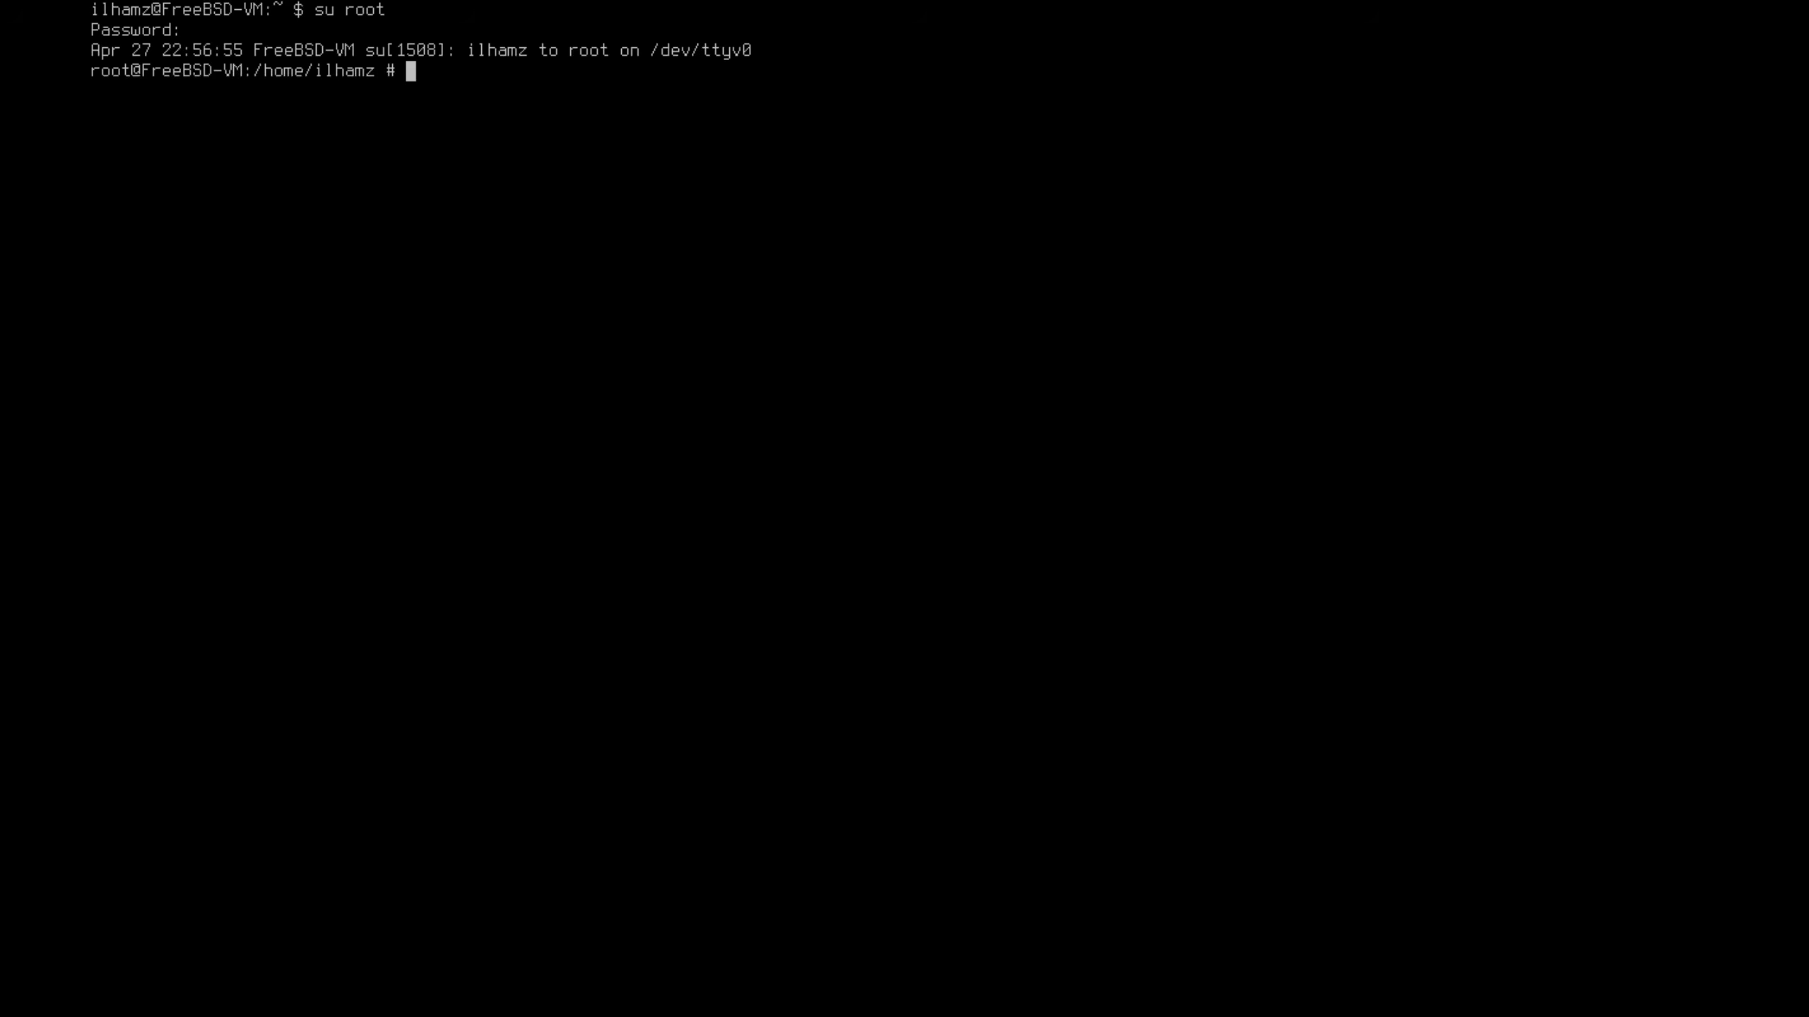
pyautogui.write('pkg')
pyautogui.write('install ')
pyautogui.write('fasftech')
pyautogui.press('BackSpace')
pyautogui.press('BackSpace')
pyautogui.press('BackSpace')
pyautogui.press('BackSpace')
pyautogui.write('fetch vim ')
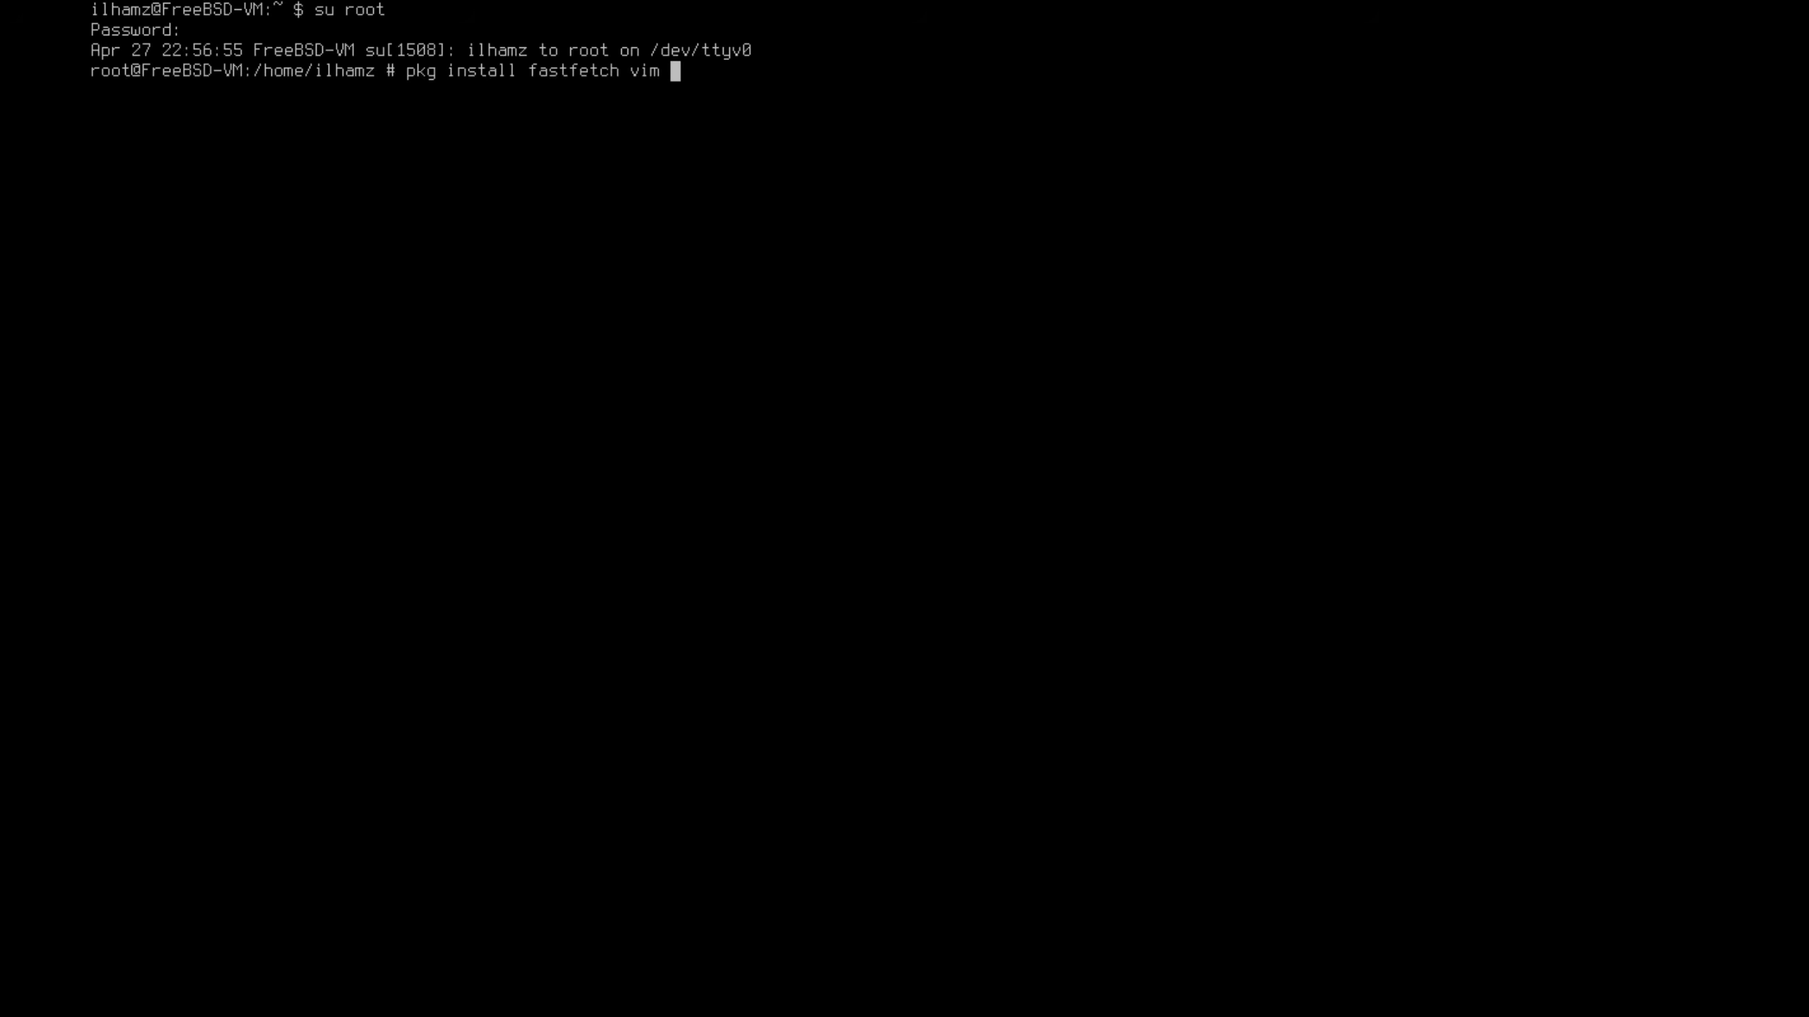
pyautogui.write('sudo')
pyautogui.press('Return')
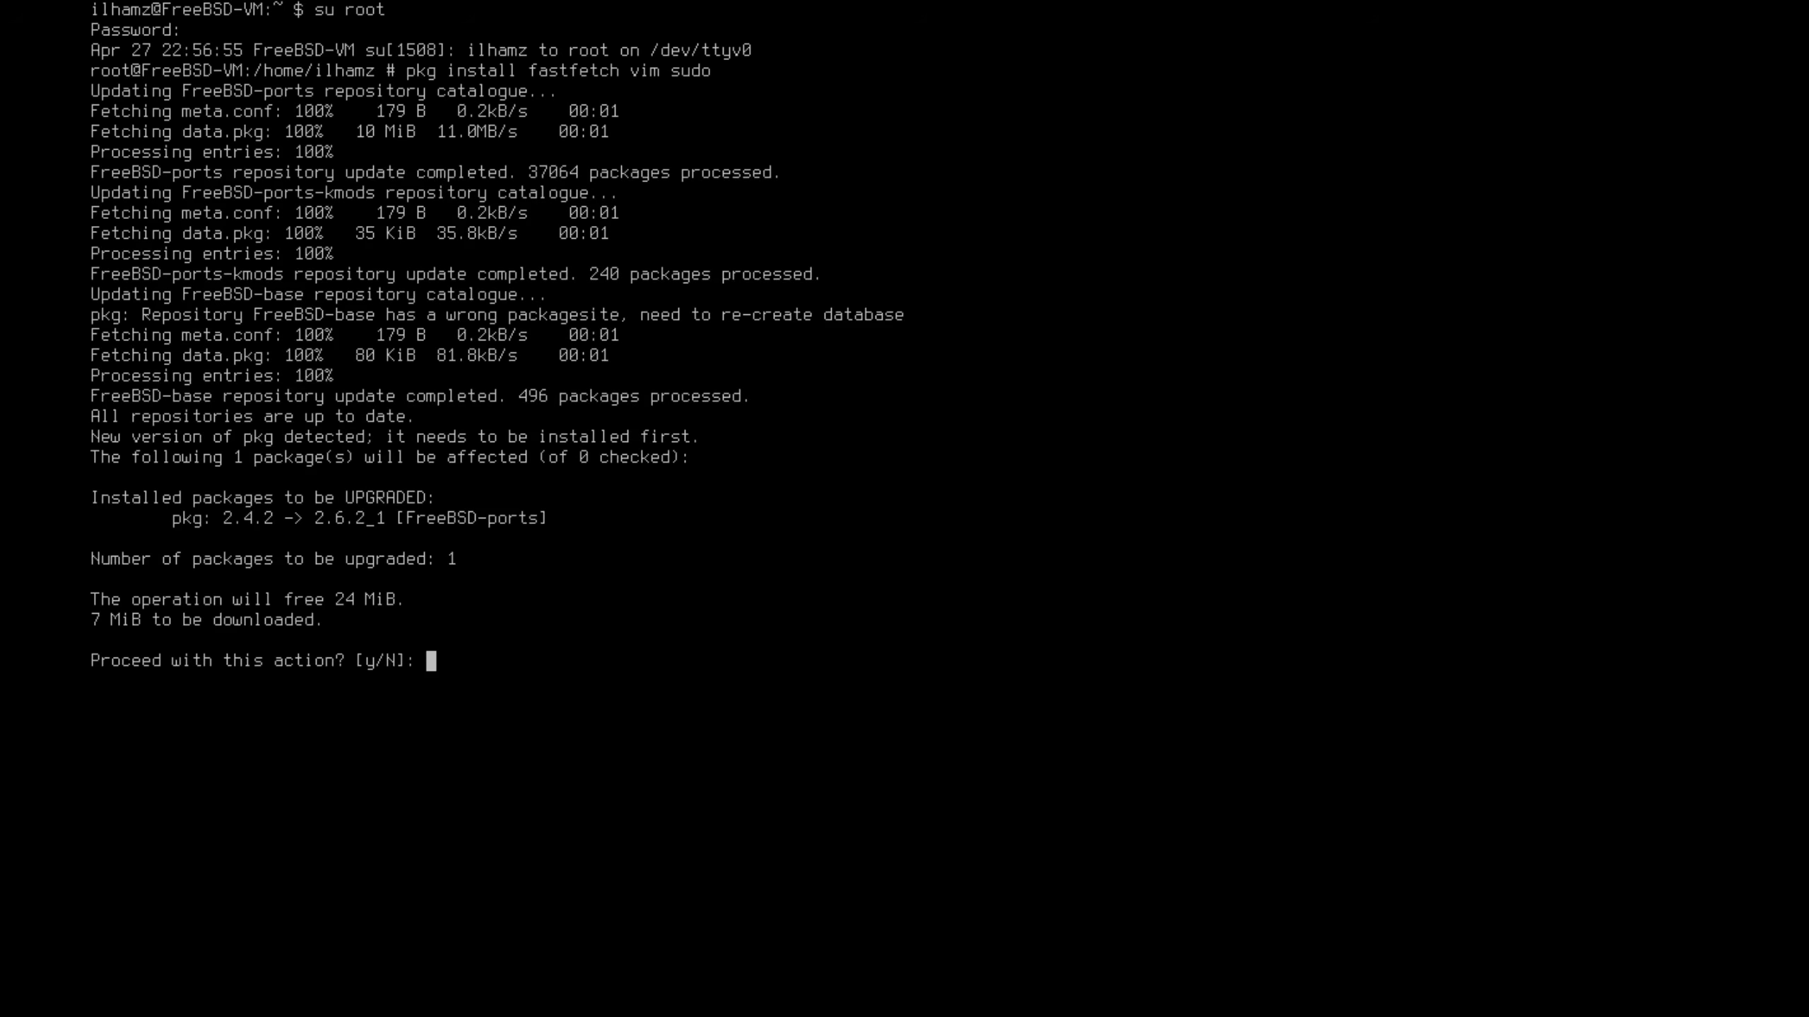
# Approve the pkg upgrade and the 8-package installation, then clear the screen
pyautogui.write('y')
pyautogui.press('Return')
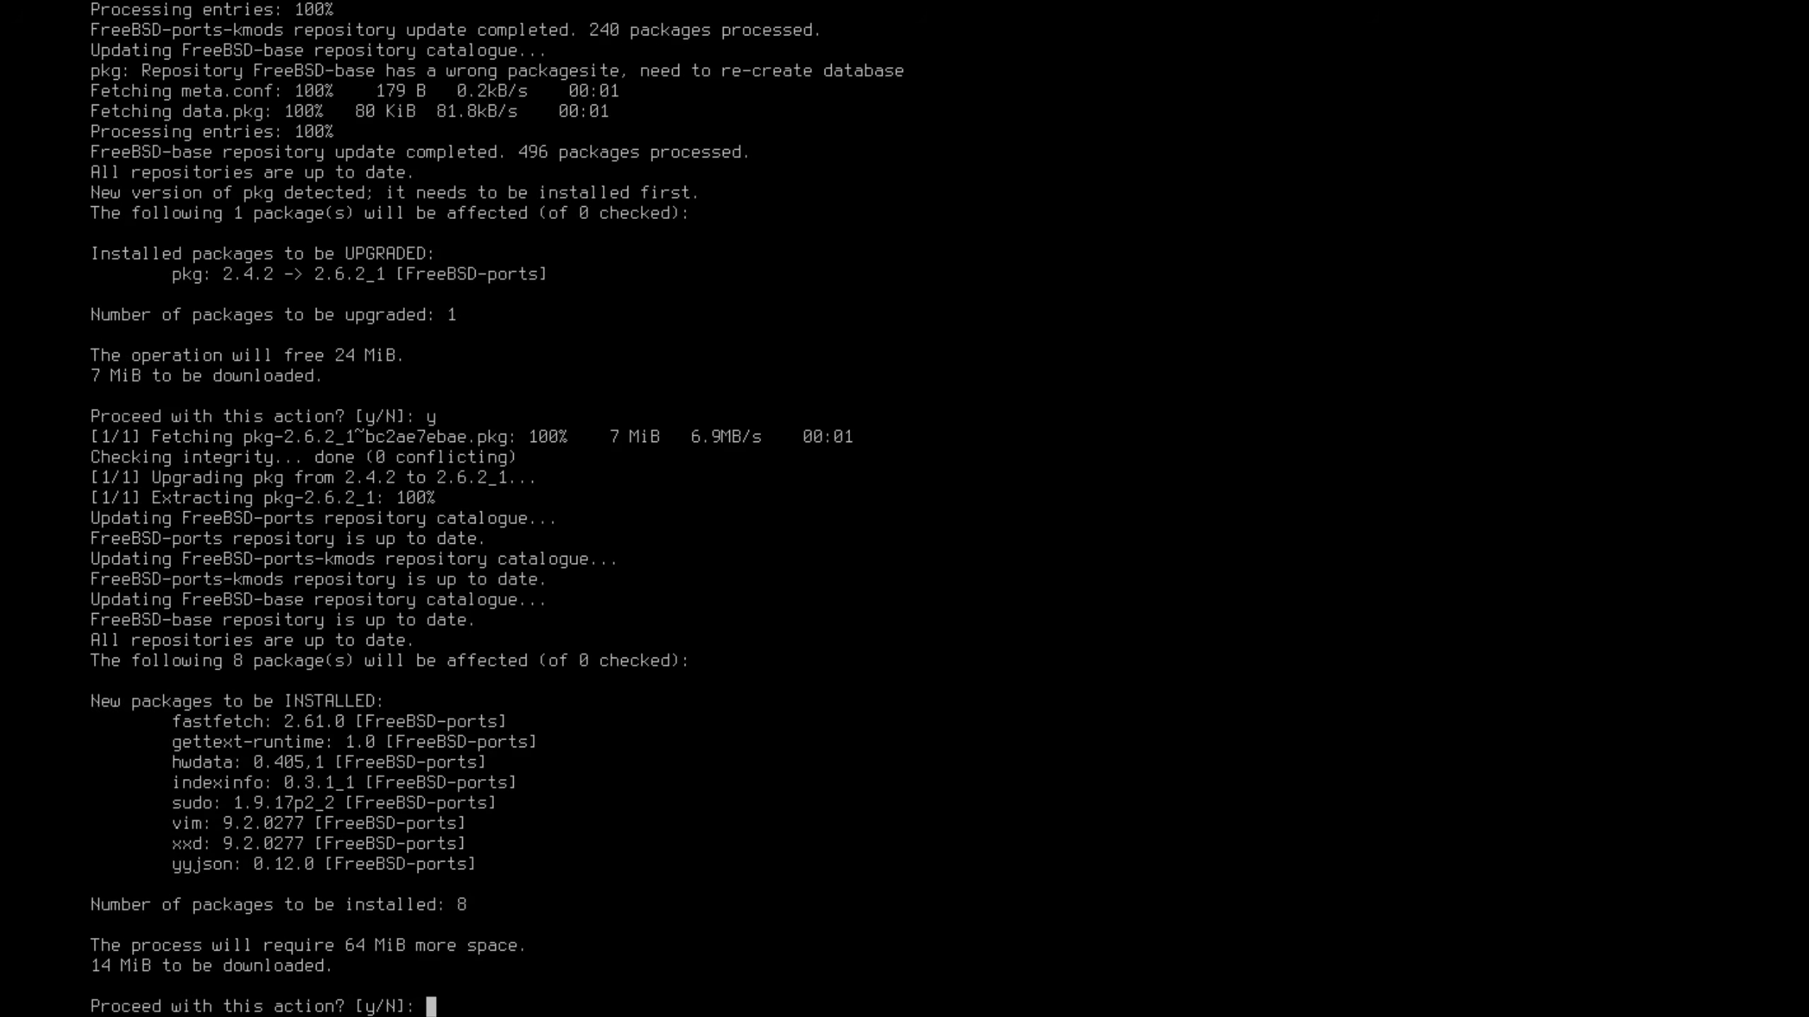
pyautogui.write('y')
pyautogui.press('Return')
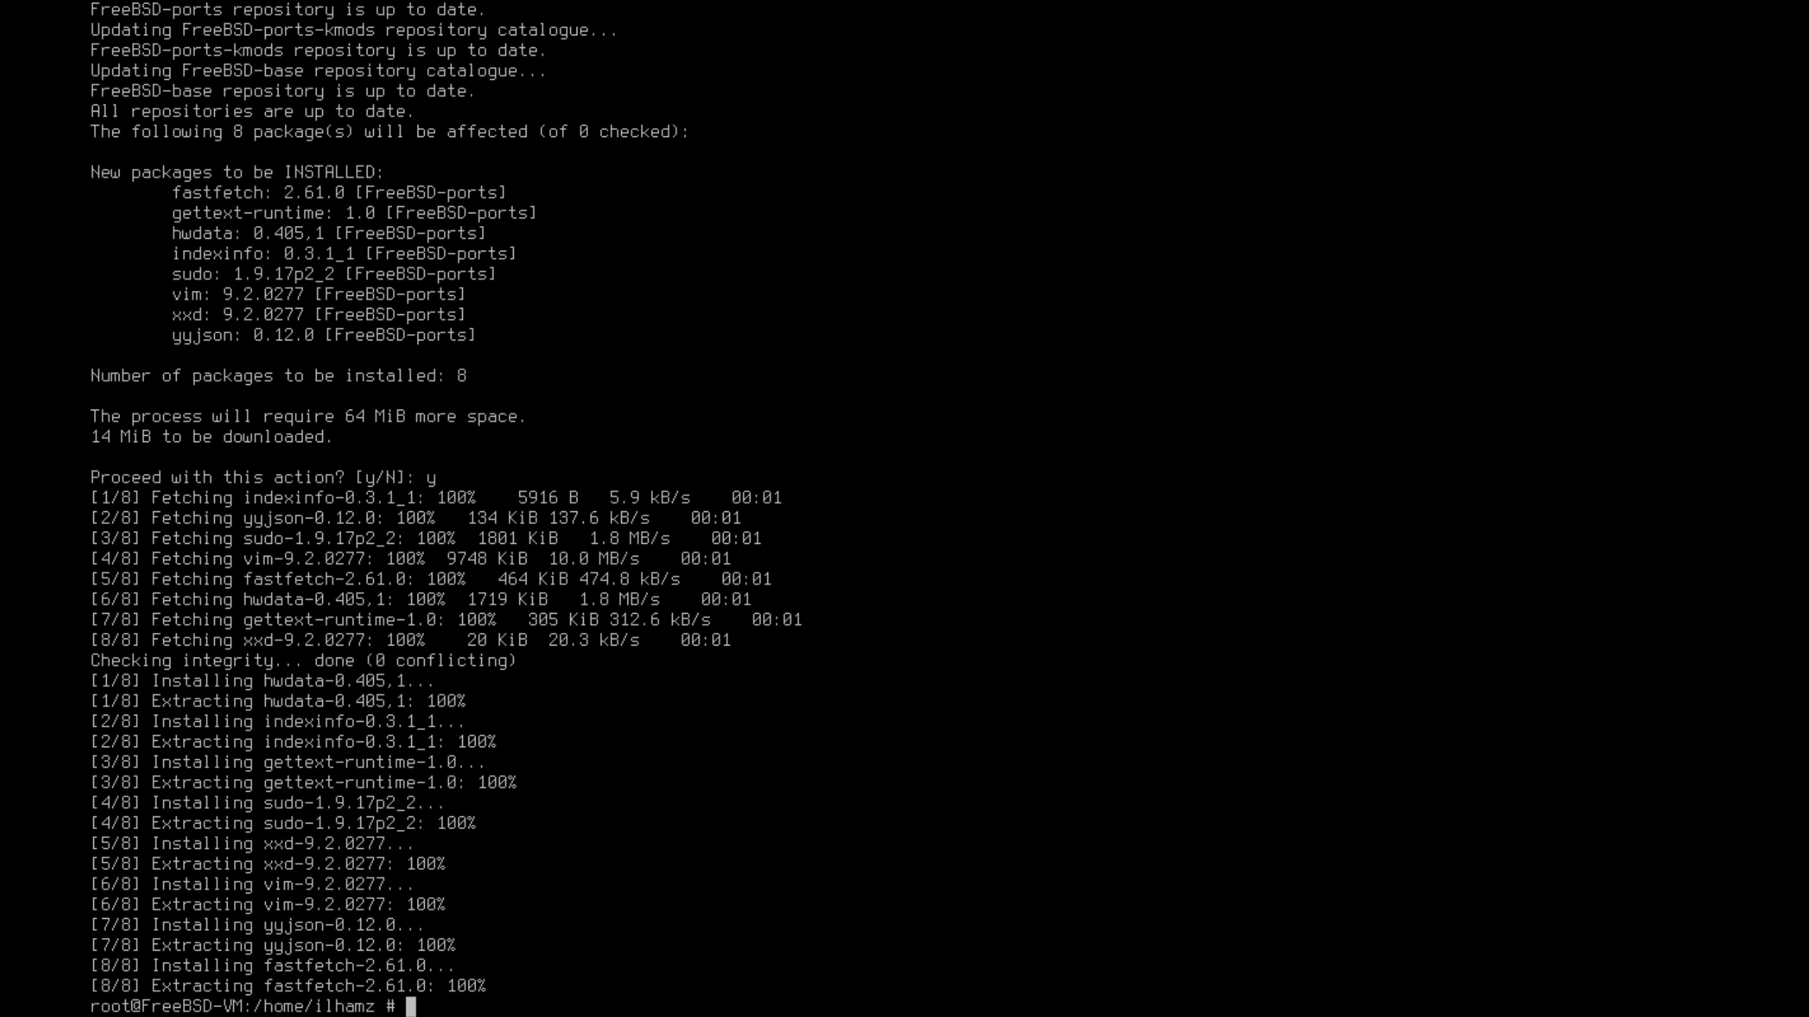
pyautogui.hotkey('ctrl', 'l')
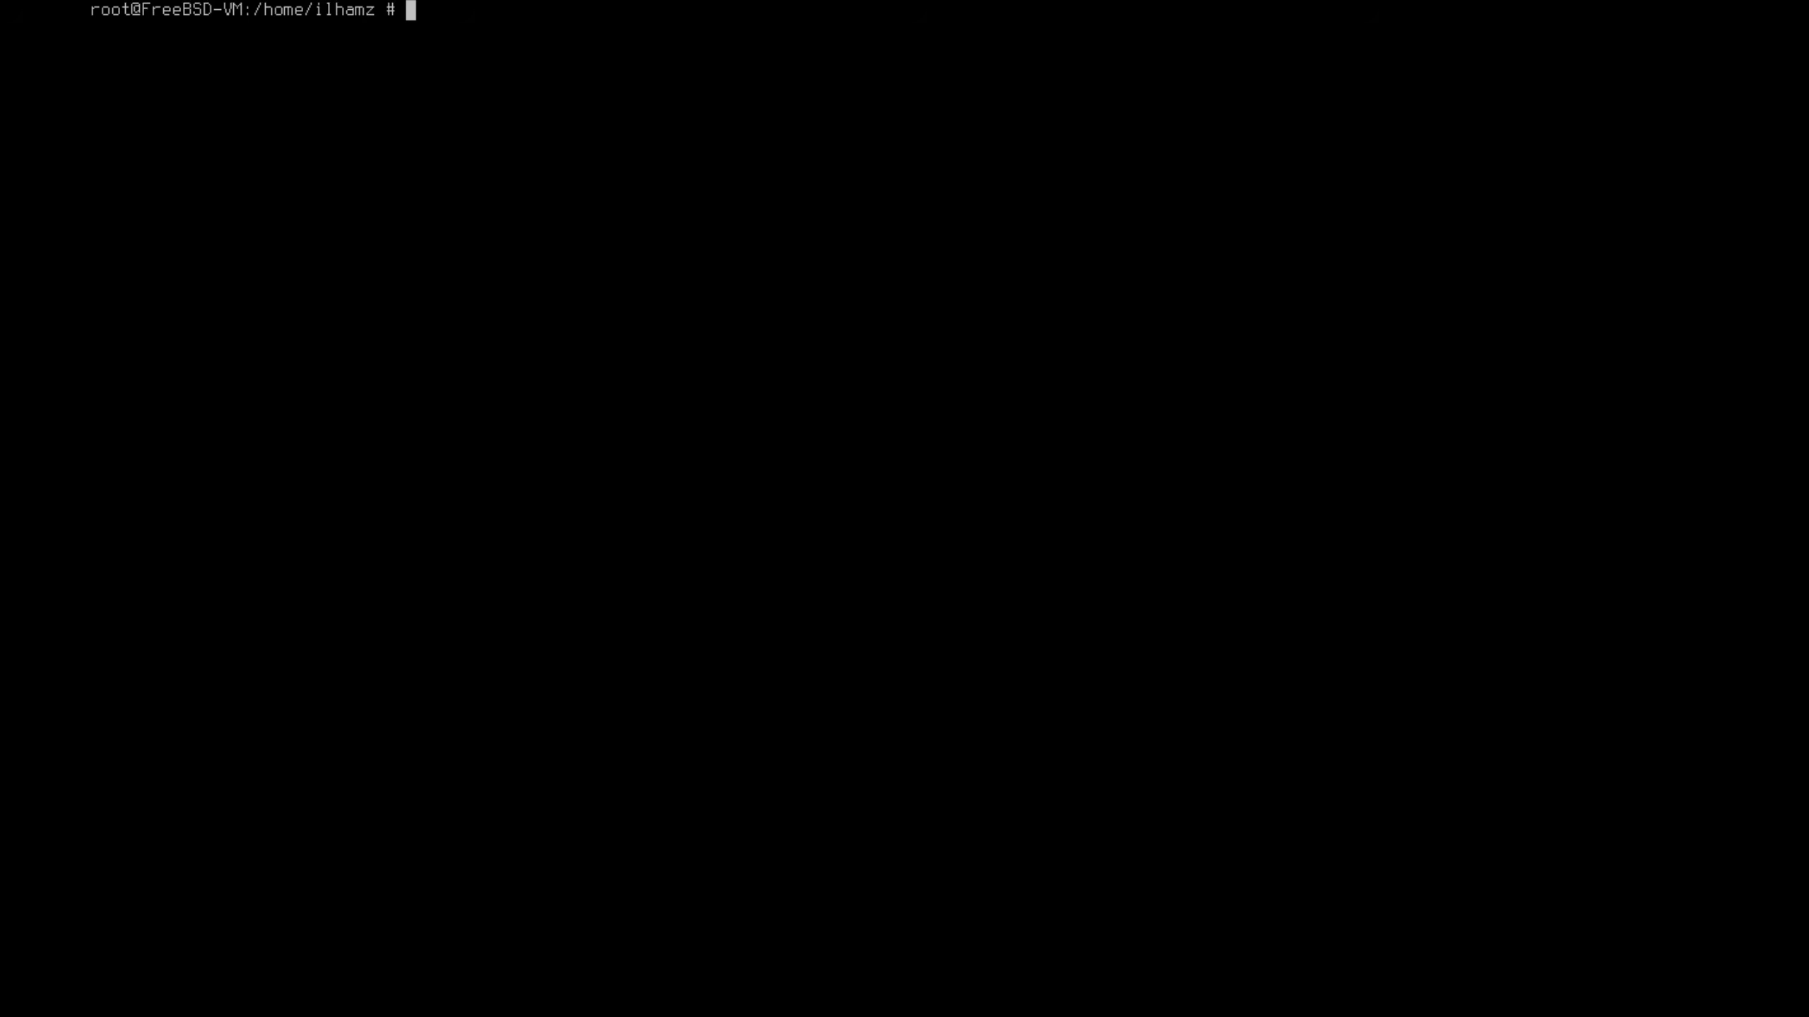
# Open sudoers with EDITOR=vim visudo and find the commented %wheel rule
pyautogui.write('EDITOR=vim visudo')
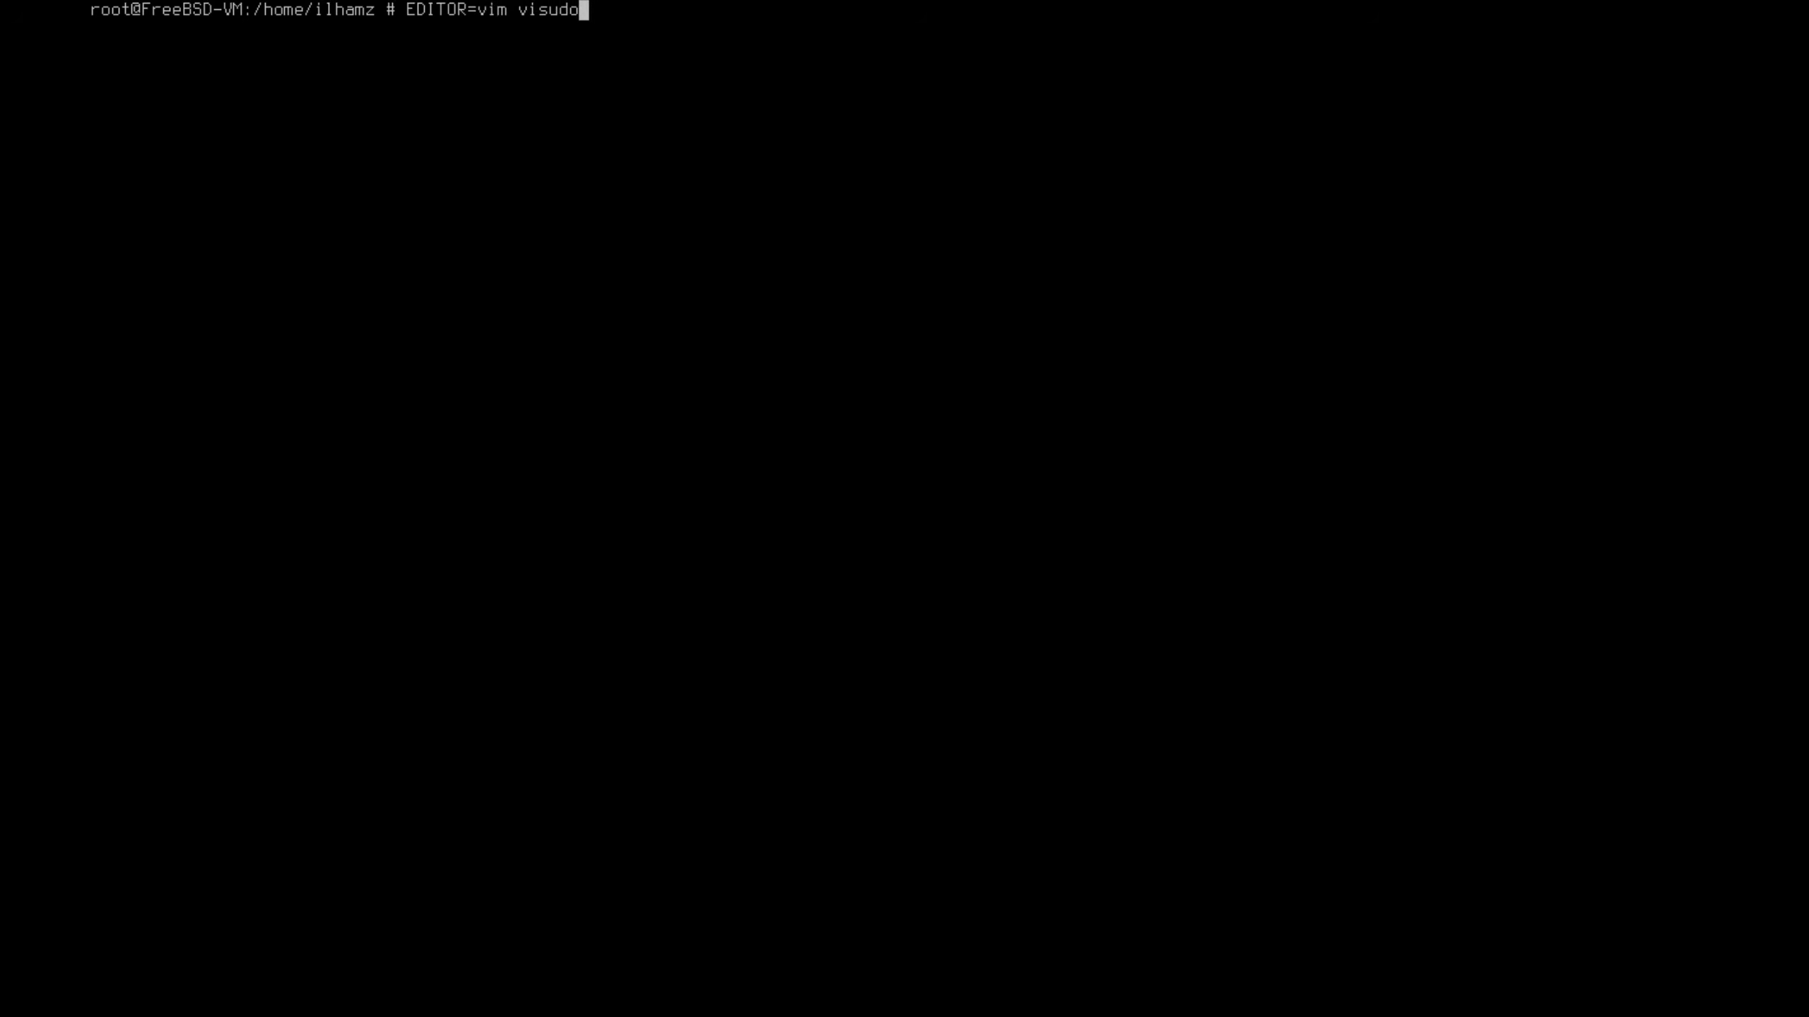
pyautogui.press('Return')
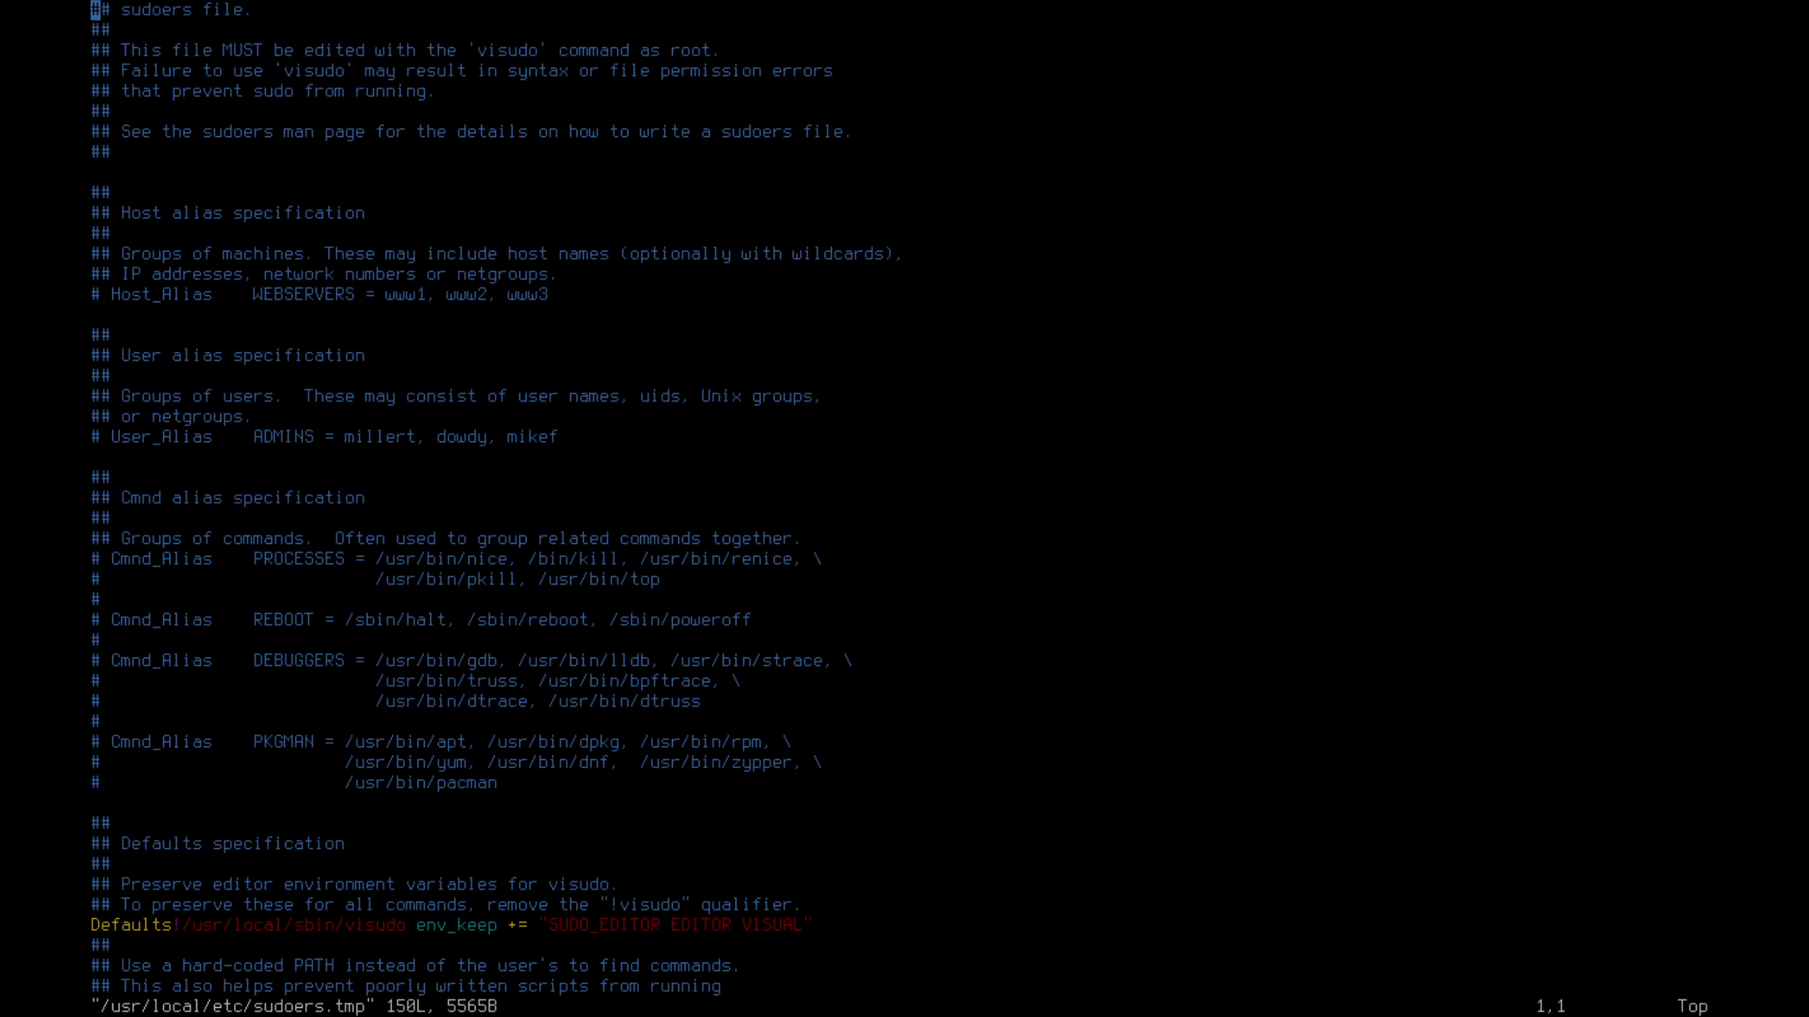
pyautogui.write('/wheel')
pyautogui.press('Return')
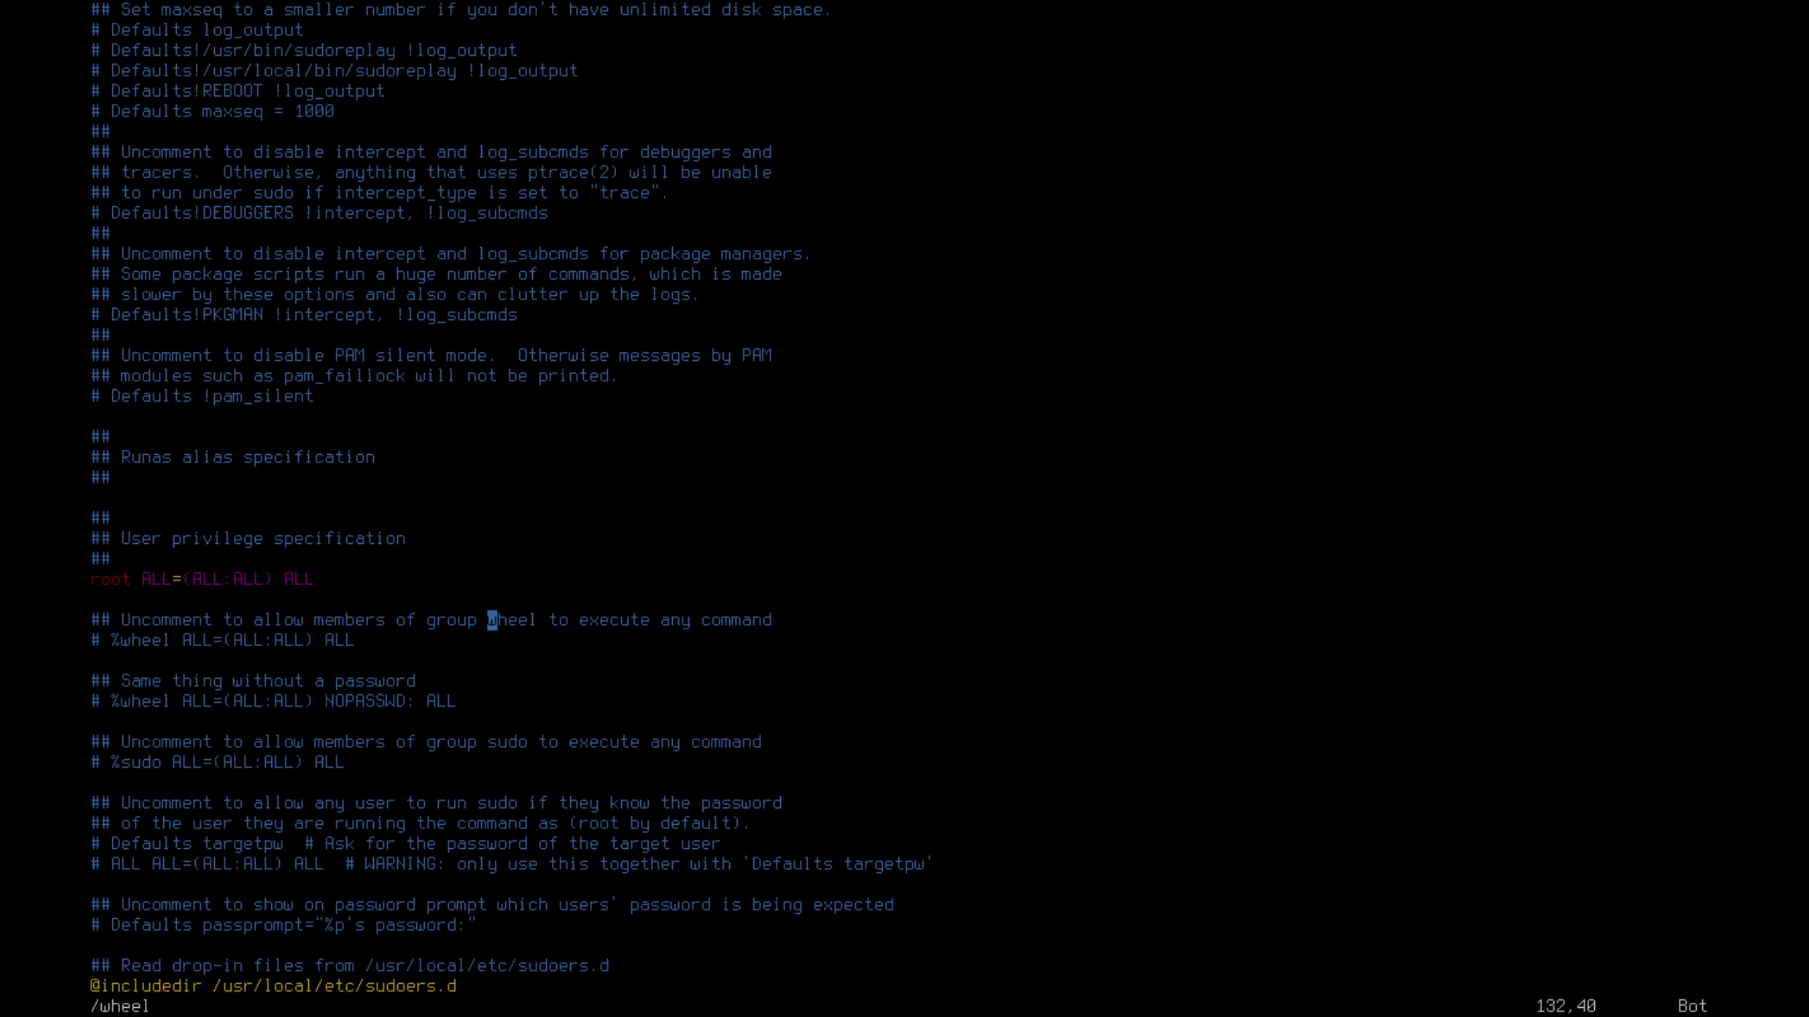
pyautogui.press('j')
pyautogui.press('h')
pyautogui.press('h')
pyautogui.press('h')
pyautogui.press('h')
pyautogui.press('h')
pyautogui.press('h')
pyautogui.press('h')
pyautogui.press('h')
pyautogui.press('h')
pyautogui.press('h')
pyautogui.press('h')
pyautogui.press('h')
pyautogui.press('h')
pyautogui.press('h')
pyautogui.press('h')
pyautogui.press('h')
pyautogui.press('h')
pyautogui.press('h')
pyautogui.press('h')
pyautogui.press('h')
pyautogui.press('h')
# Uncomment %wheel ALL=(ALL:ALL) ALL, save with :wq, exit the root shell and clear the screen
pyautogui.press('i')
pyautogui.press('BackSpace')
pyautogui.press('BackSpace')
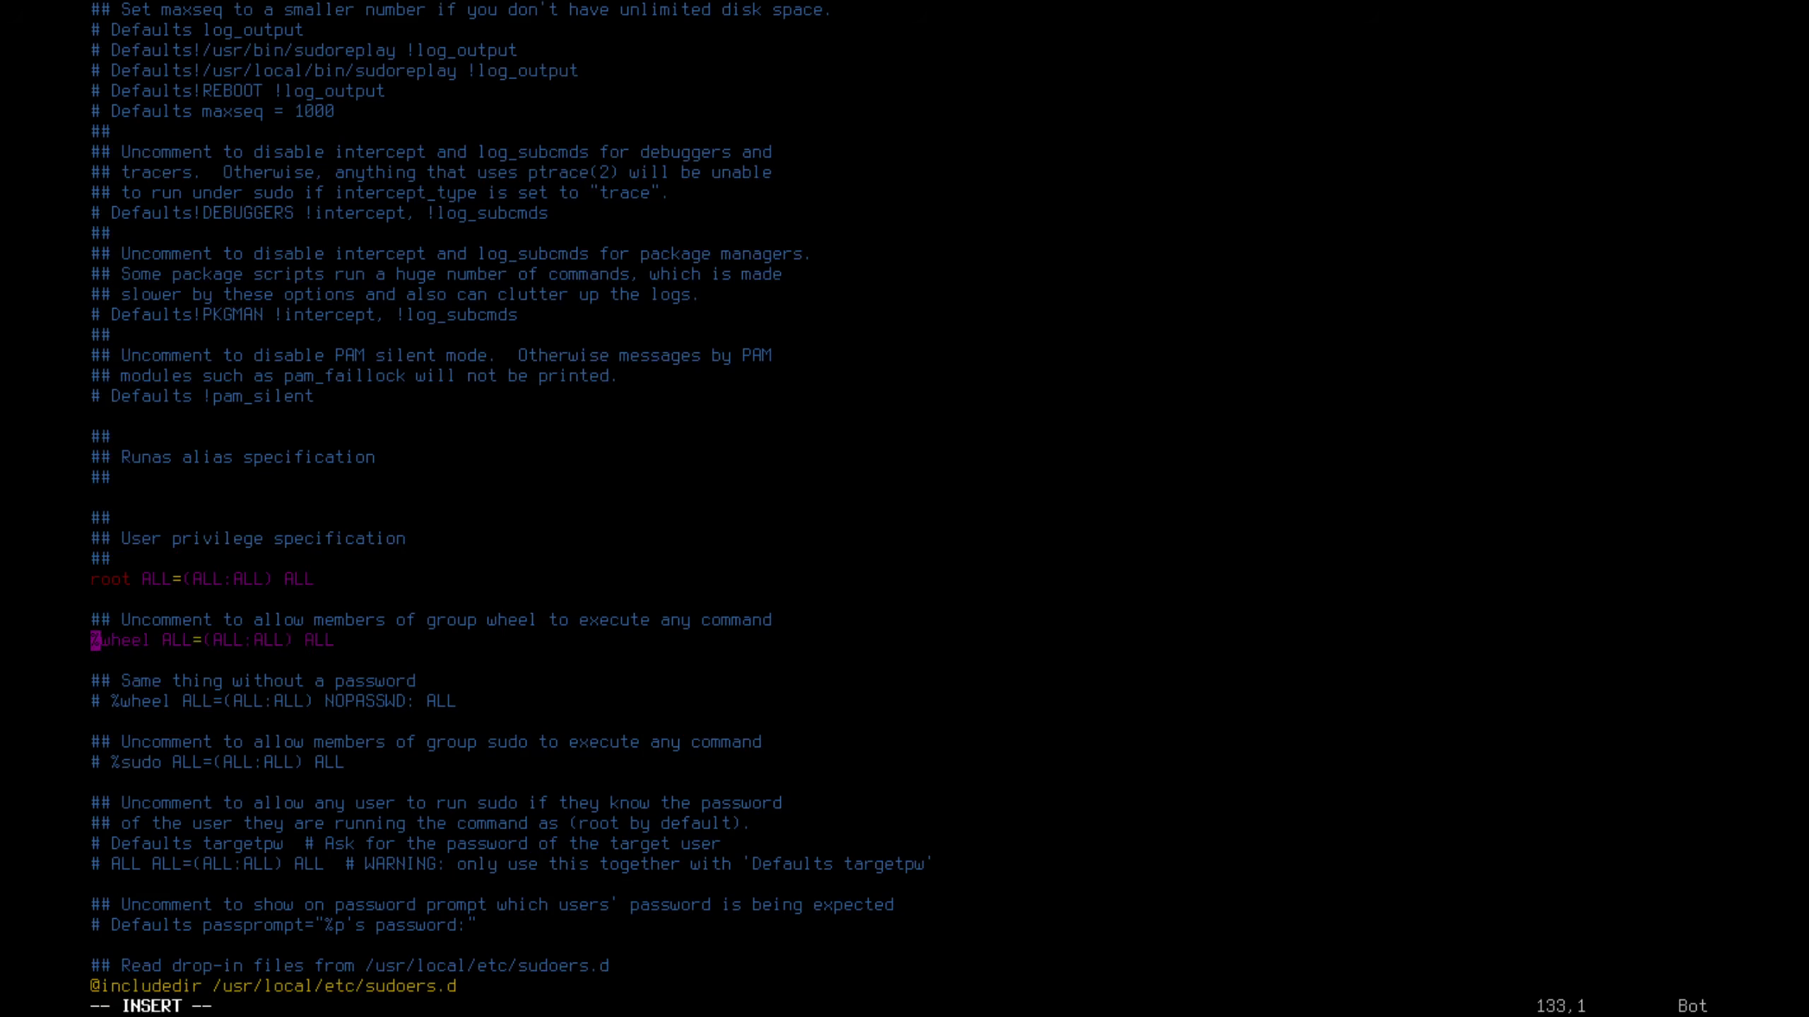
pyautogui.press('Escape')
pyautogui.write(':wq')
pyautogui.press('Return')
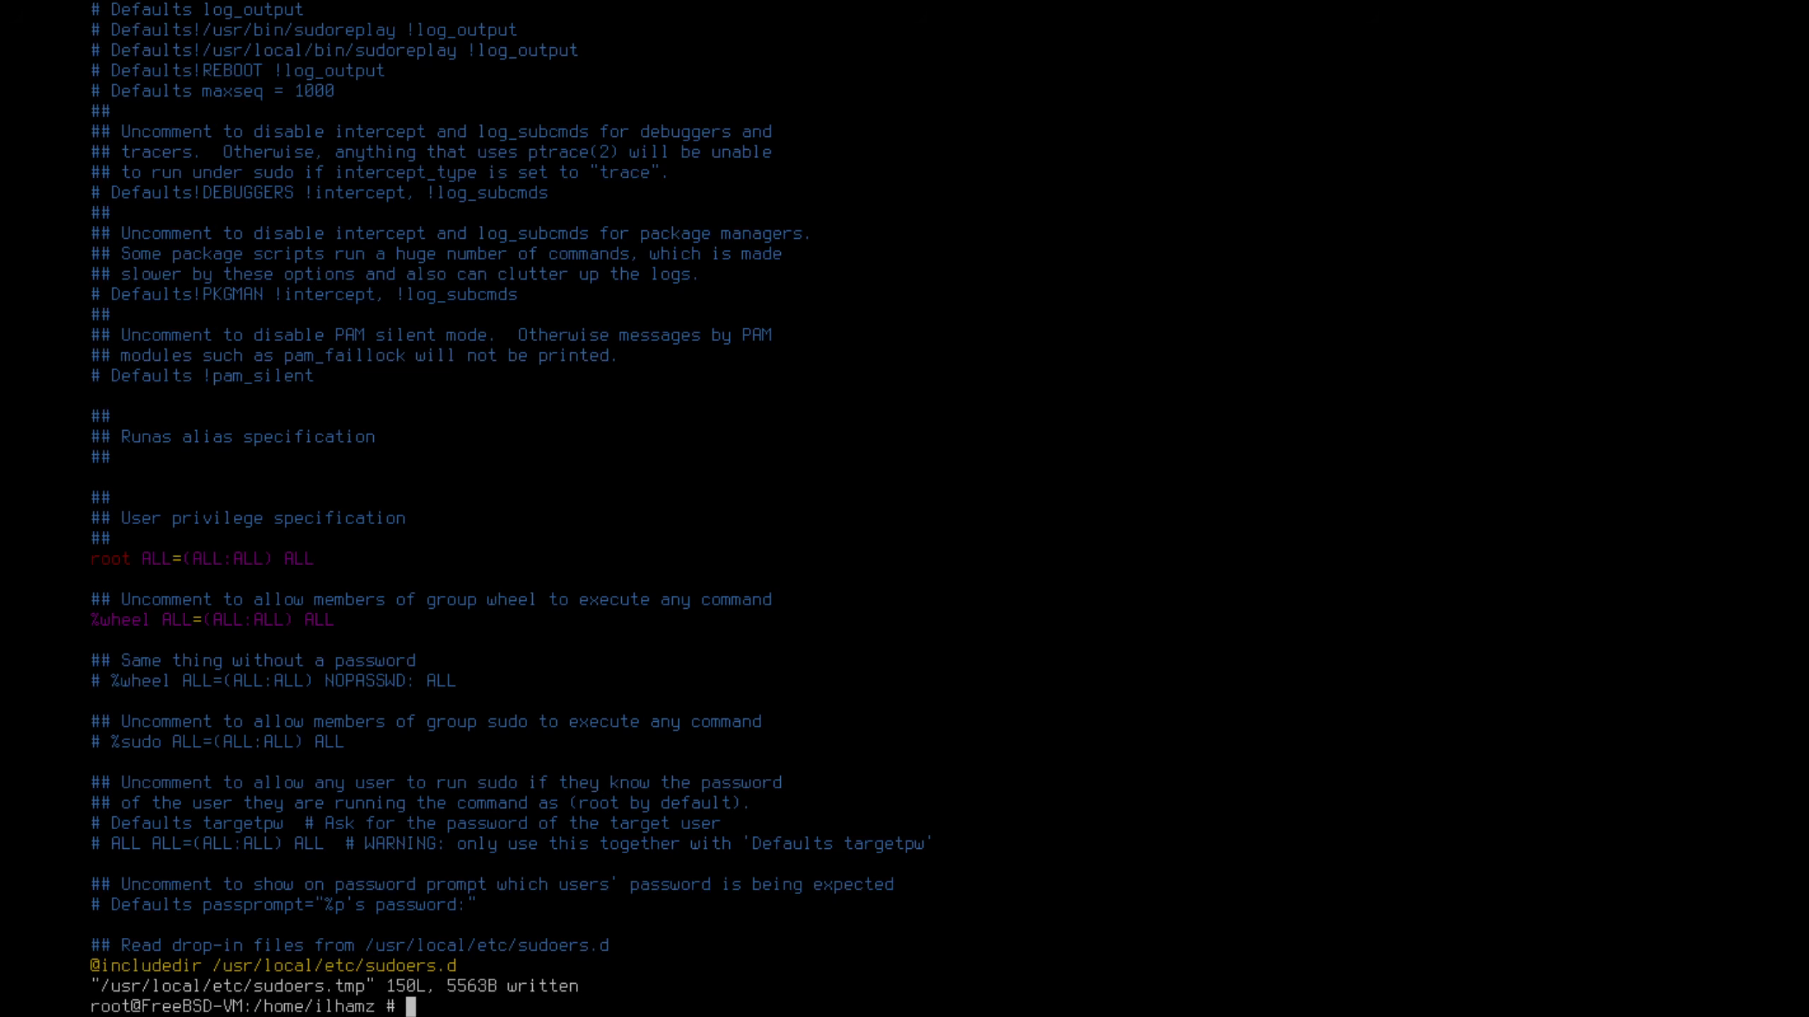
pyautogui.write('exit')
pyautogui.press('Return')
pyautogui.hotkey('ctrl', 'l')
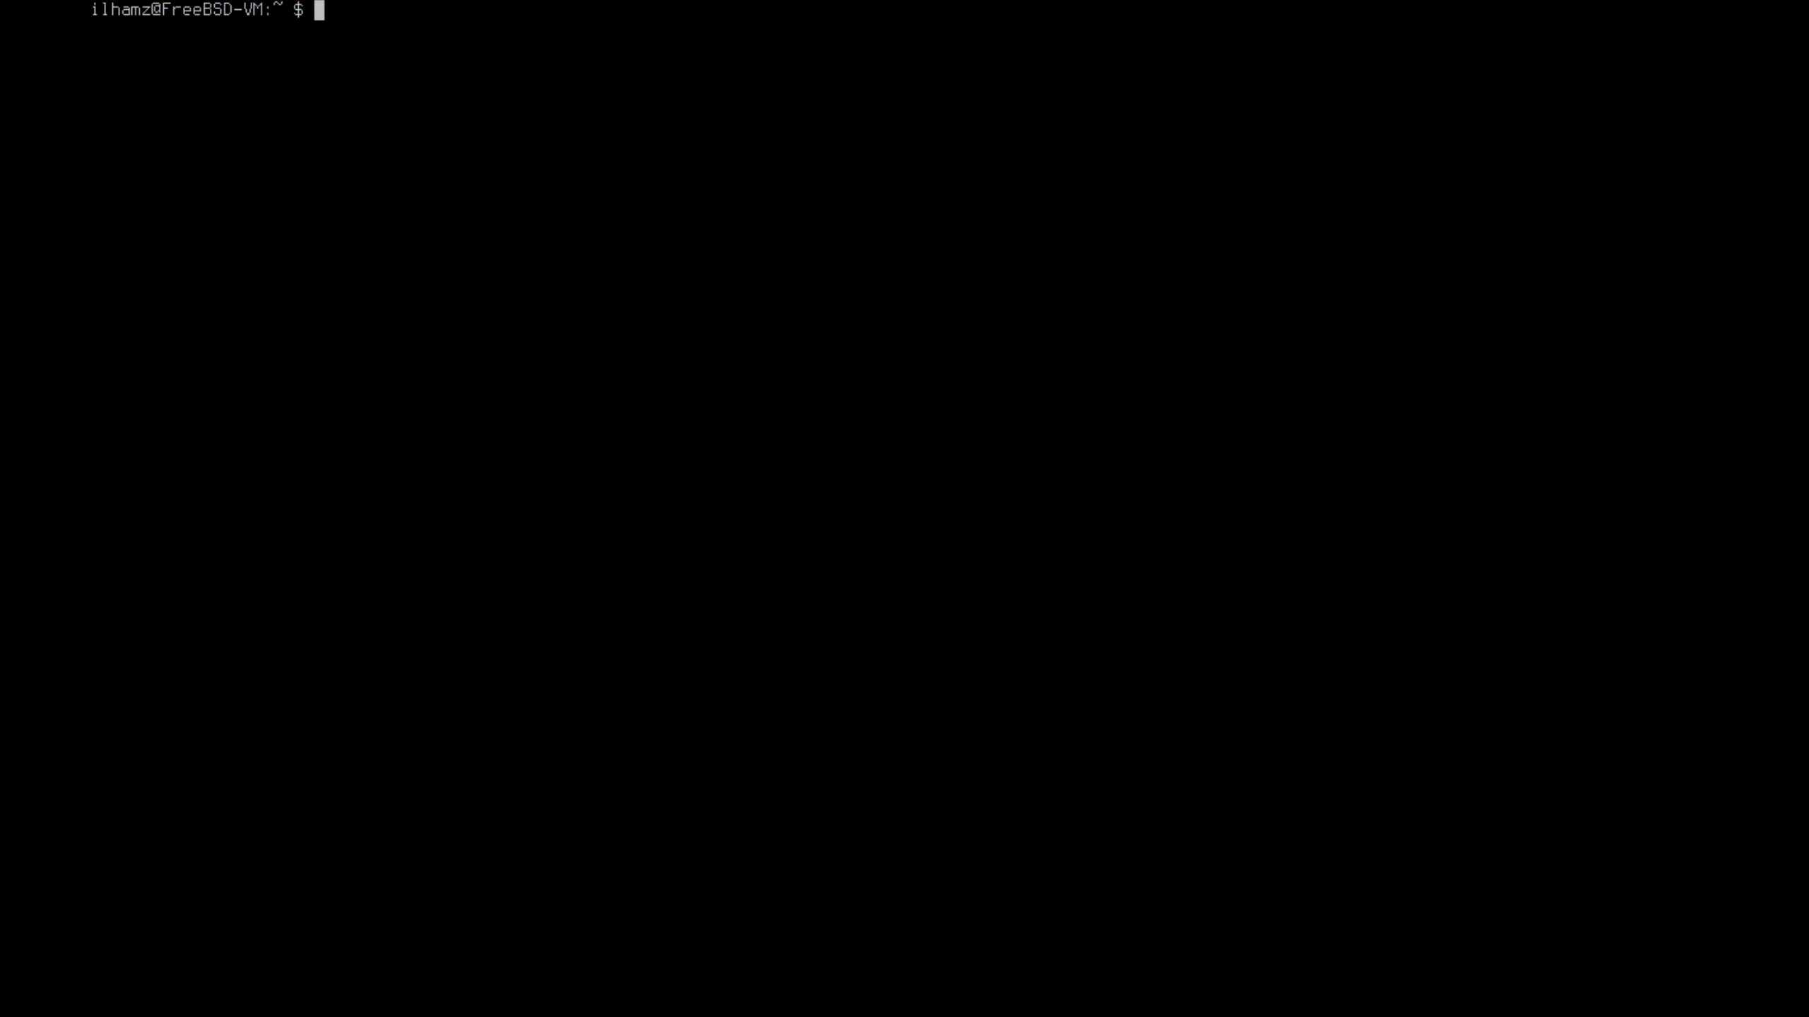
# Run sudo pkg update with the user's password, then sudo pkg upgrade, then fastfetch
pyautogui.write('sudo pkg update')
pyautogui.press('Return')
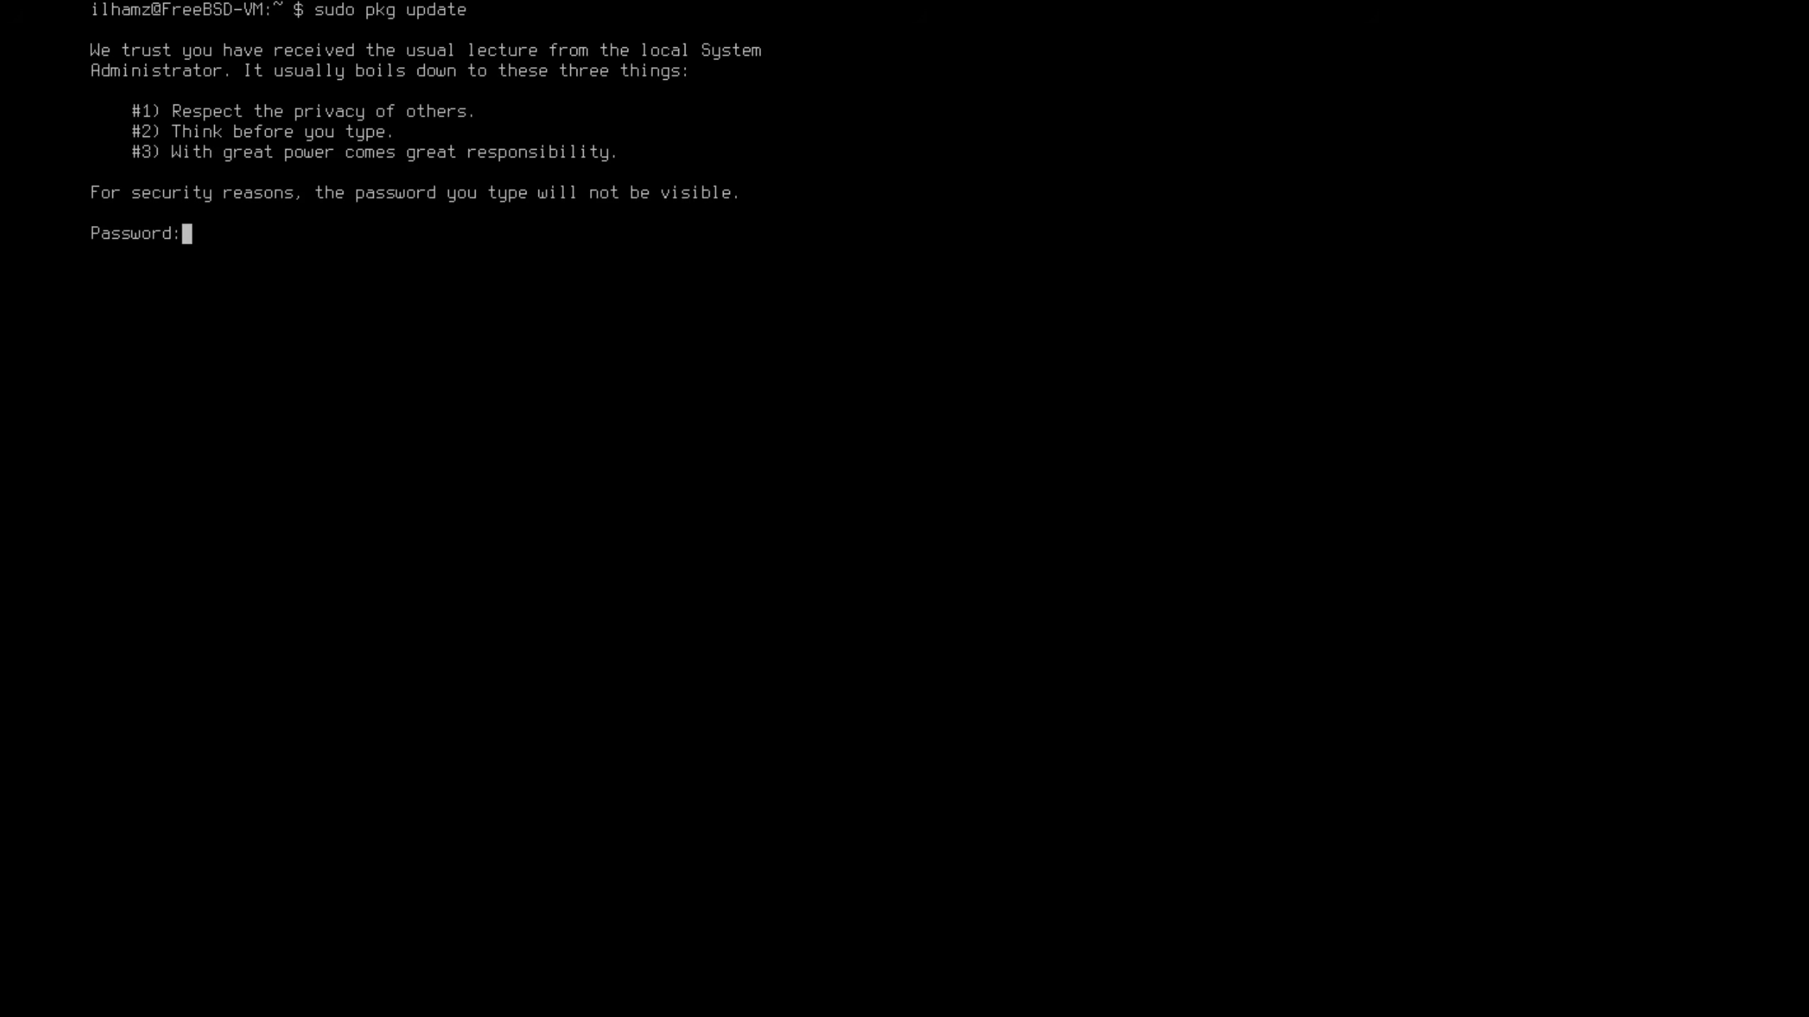
pyautogui.press('Return')
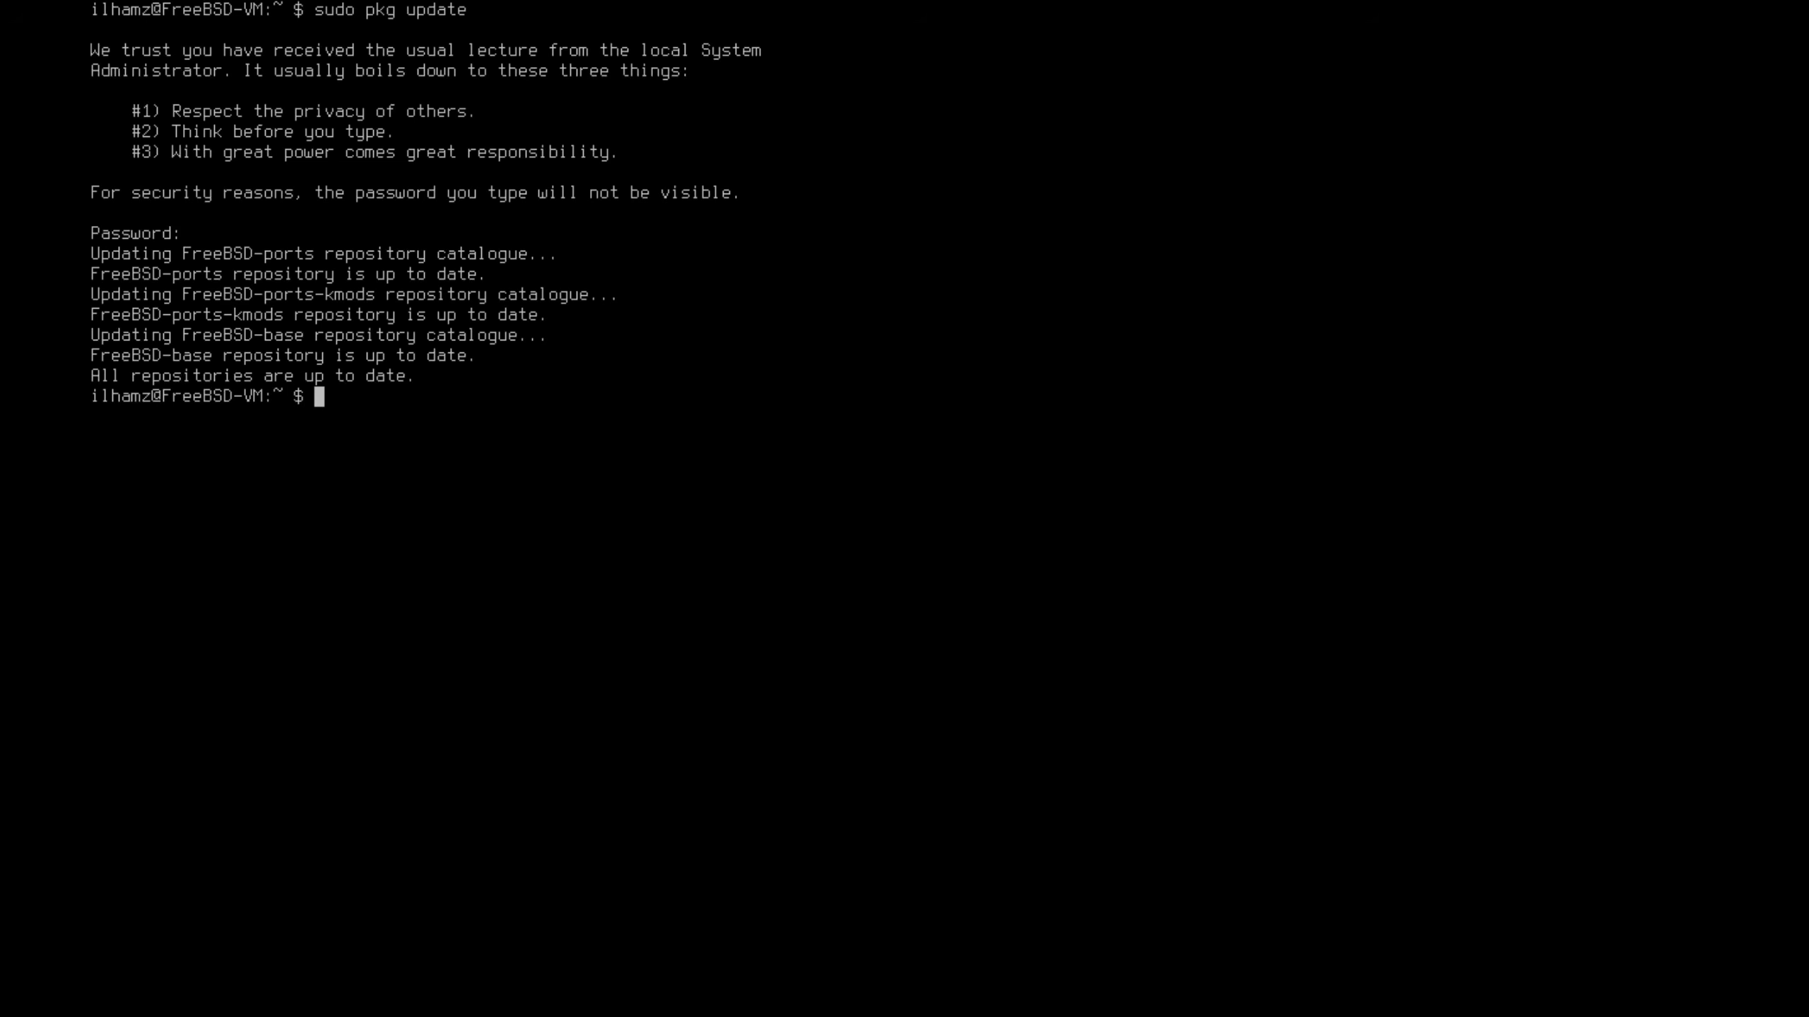
pyautogui.write('sudo pkg upgrade')
pyautogui.press('Return')
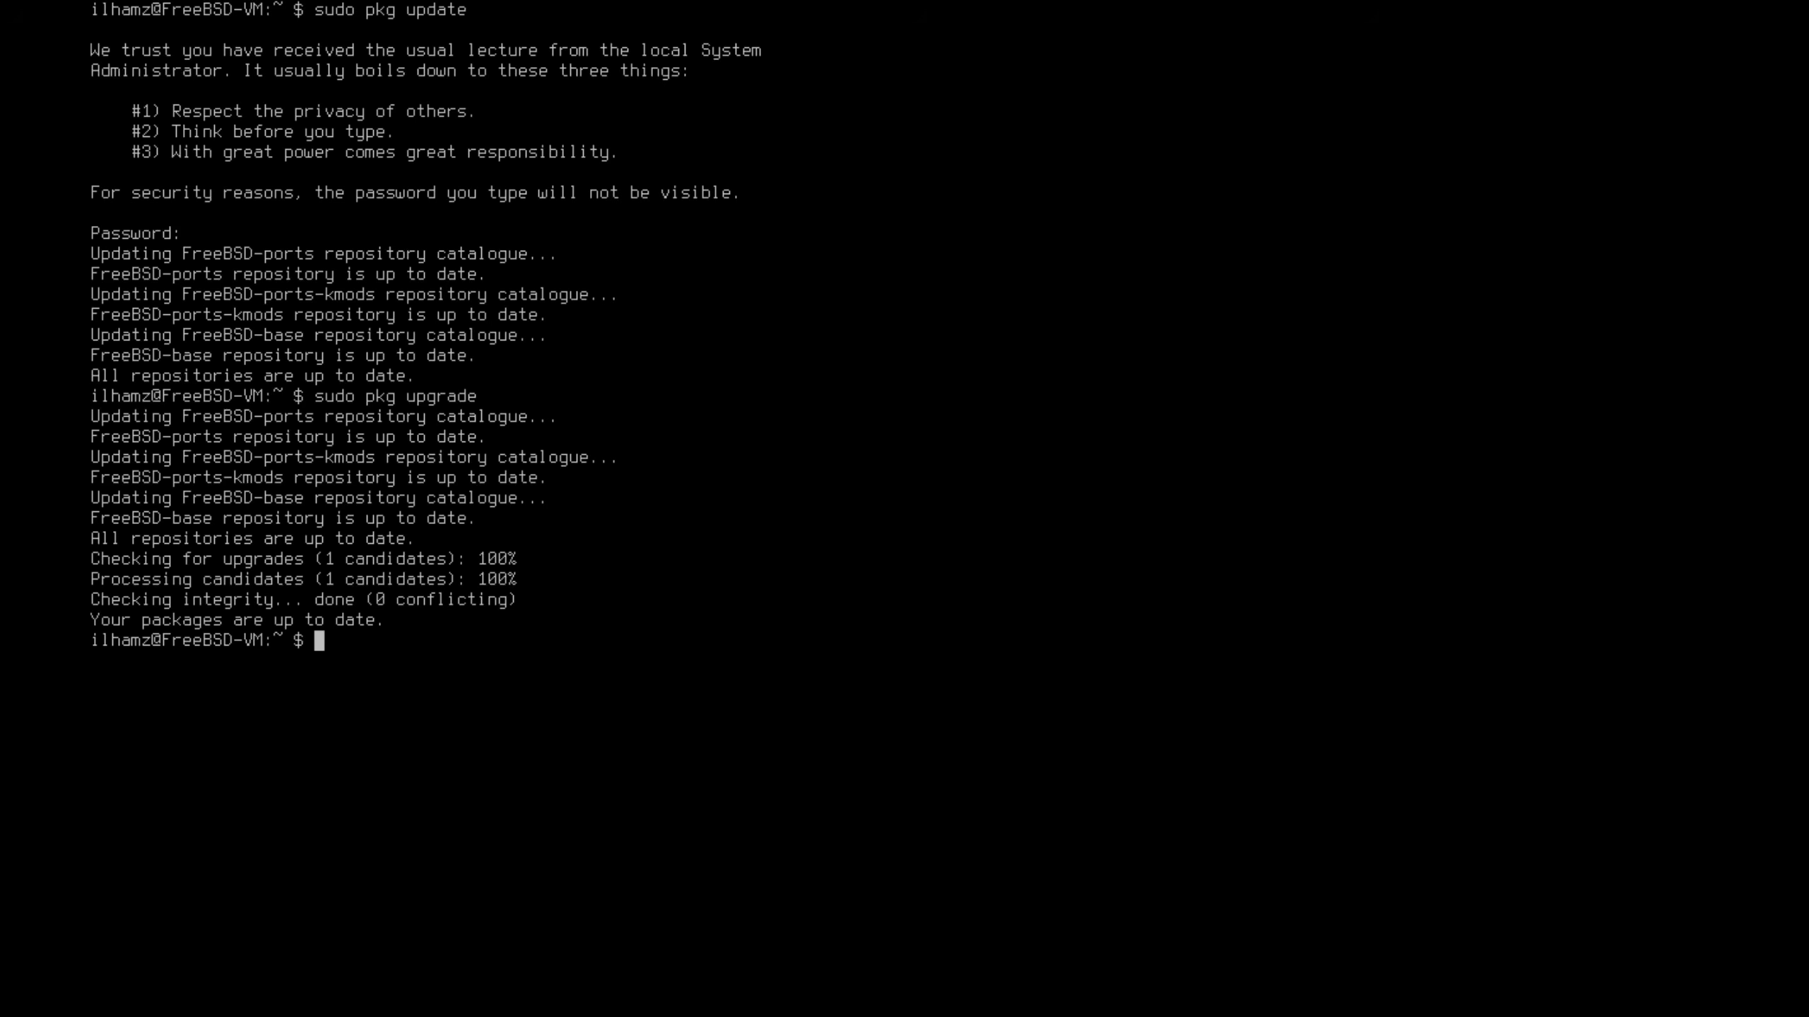
pyautogui.write('fastfetch')
pyautogui.press('Return')
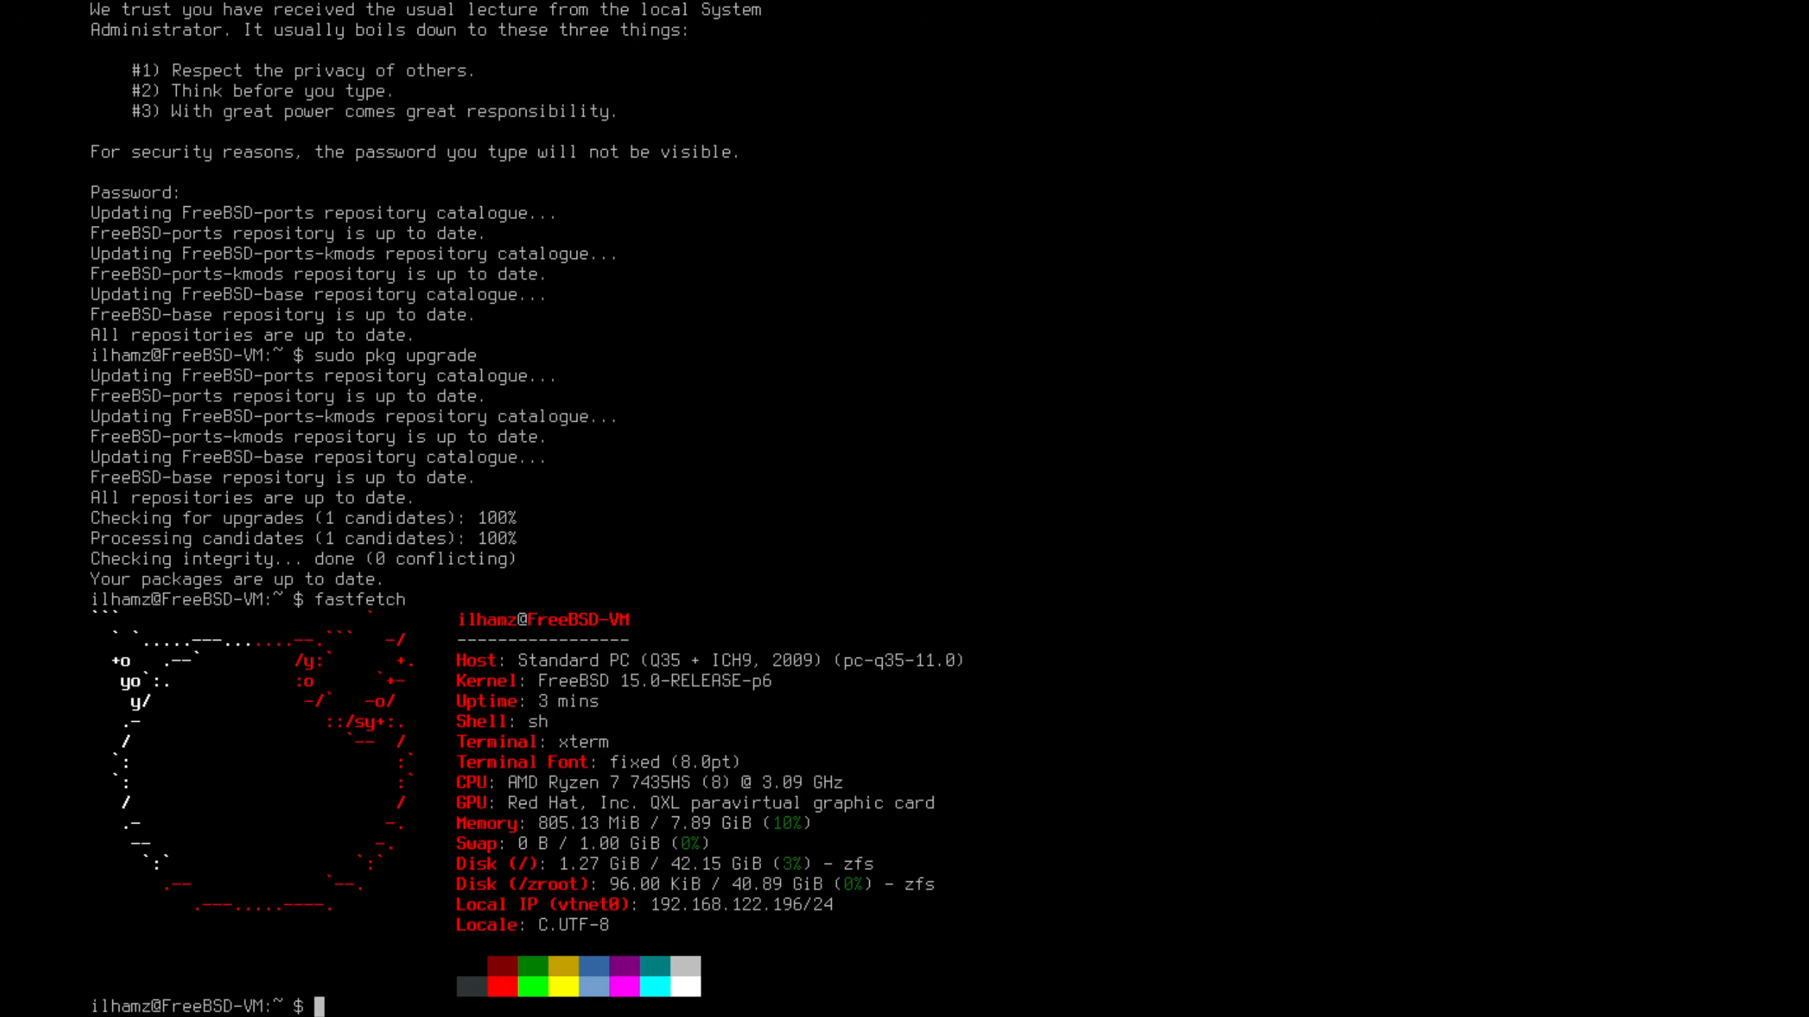
# Clear the screen and rerun fastfetch from command history
pyautogui.hotkey('ctrl', 'l')
pyautogui.press('Up')
pyautogui.press('Return')
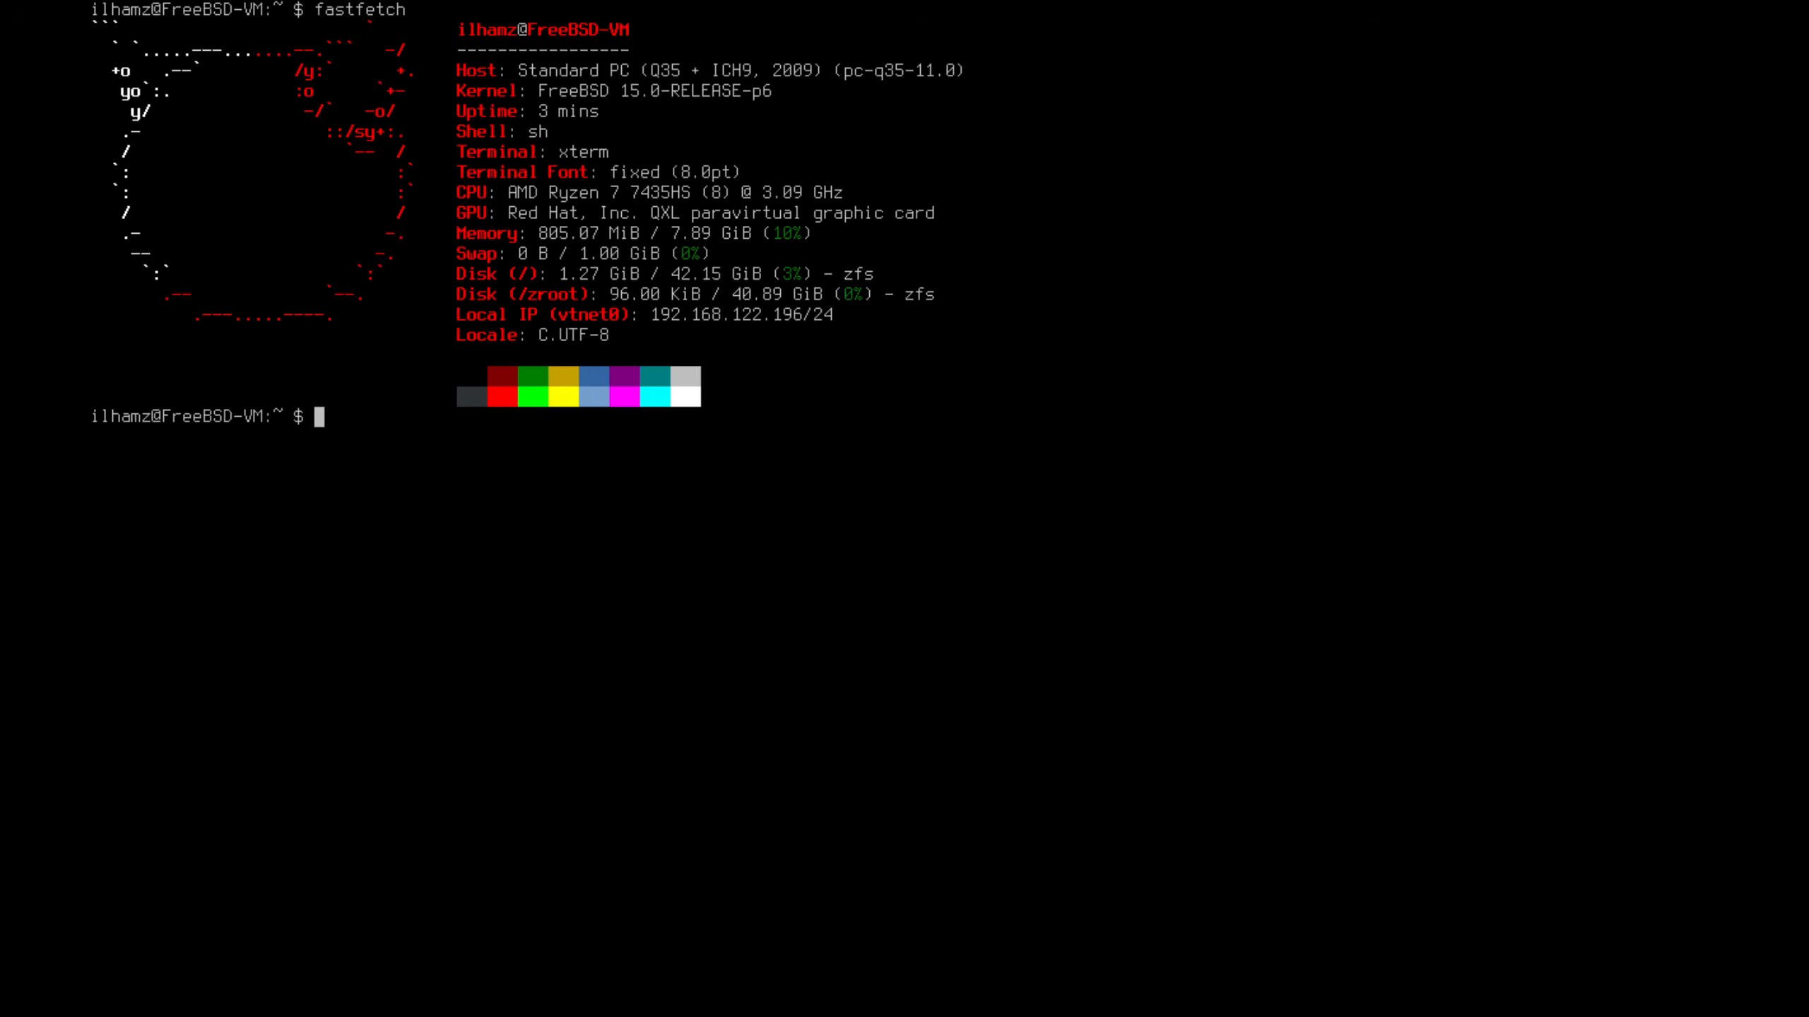
# Type a sudo pkg delete fastfetch command, then abandon it
pyautogui.write('sudo pkg delete fst')
pyautogui.press('BackSpace')
pyautogui.press('BackSpace')
pyautogui.press('BackSpace')
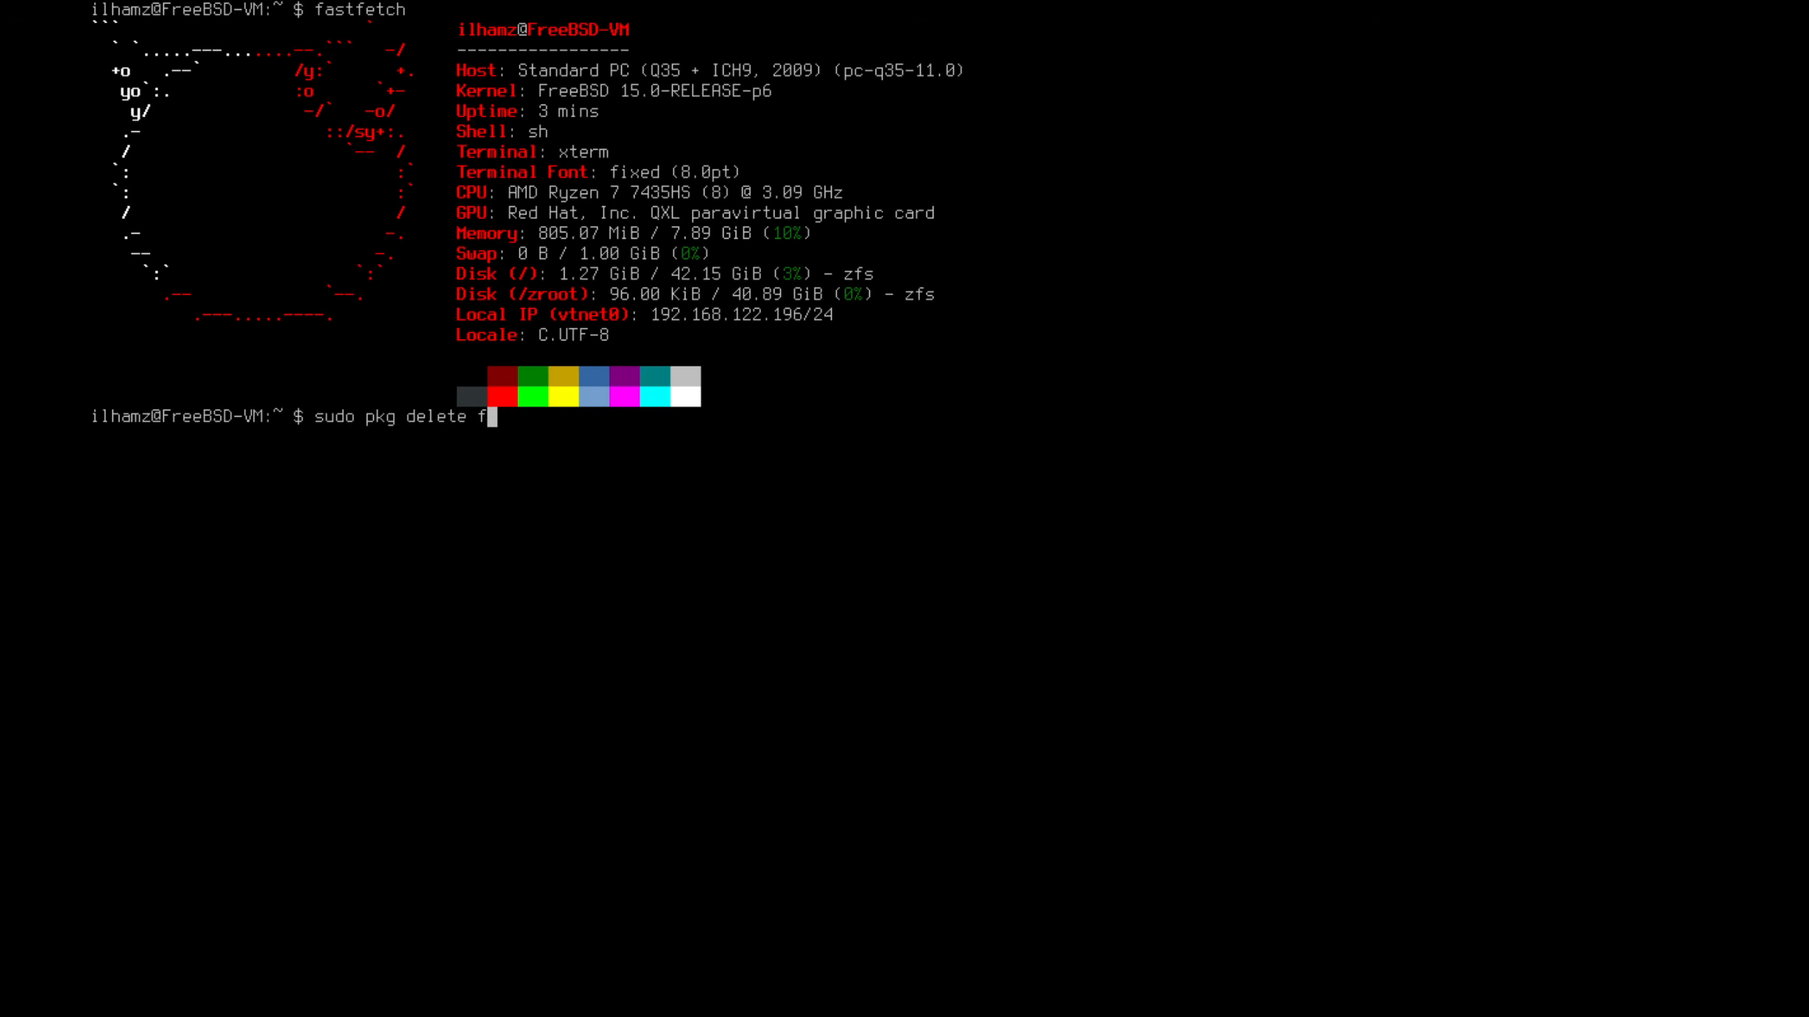
pyautogui.write('fst')
pyautogui.press('BackSpace')
pyautogui.press('BackSpace')
pyautogui.write('astfetch')
pyautogui.press('BackSpace')
pyautogui.press('BackSpace')
pyautogui.press('BackSpace')
pyautogui.press('BackSpace')
pyautogui.press('BackSpace')
pyautogui.press('BackSpace')
pyautogui.press('BackSpace')
pyautogui.press('BackSpace')
pyautogui.press('BackSpace')
pyautogui.press('BackSpace')
pyautogui.press('BackSpace')
pyautogui.press('BackSpace')
pyautogui.press('BackSpace')
pyautogui.press('BackSpace')
pyautogui.press('BackSpace')
pyautogui.press('BackSpace')
pyautogui.press('BackSpace')
pyautogui.press('BackSpace')
pyautogui.press('BackSpace')
pyautogui.press('BackSpace')
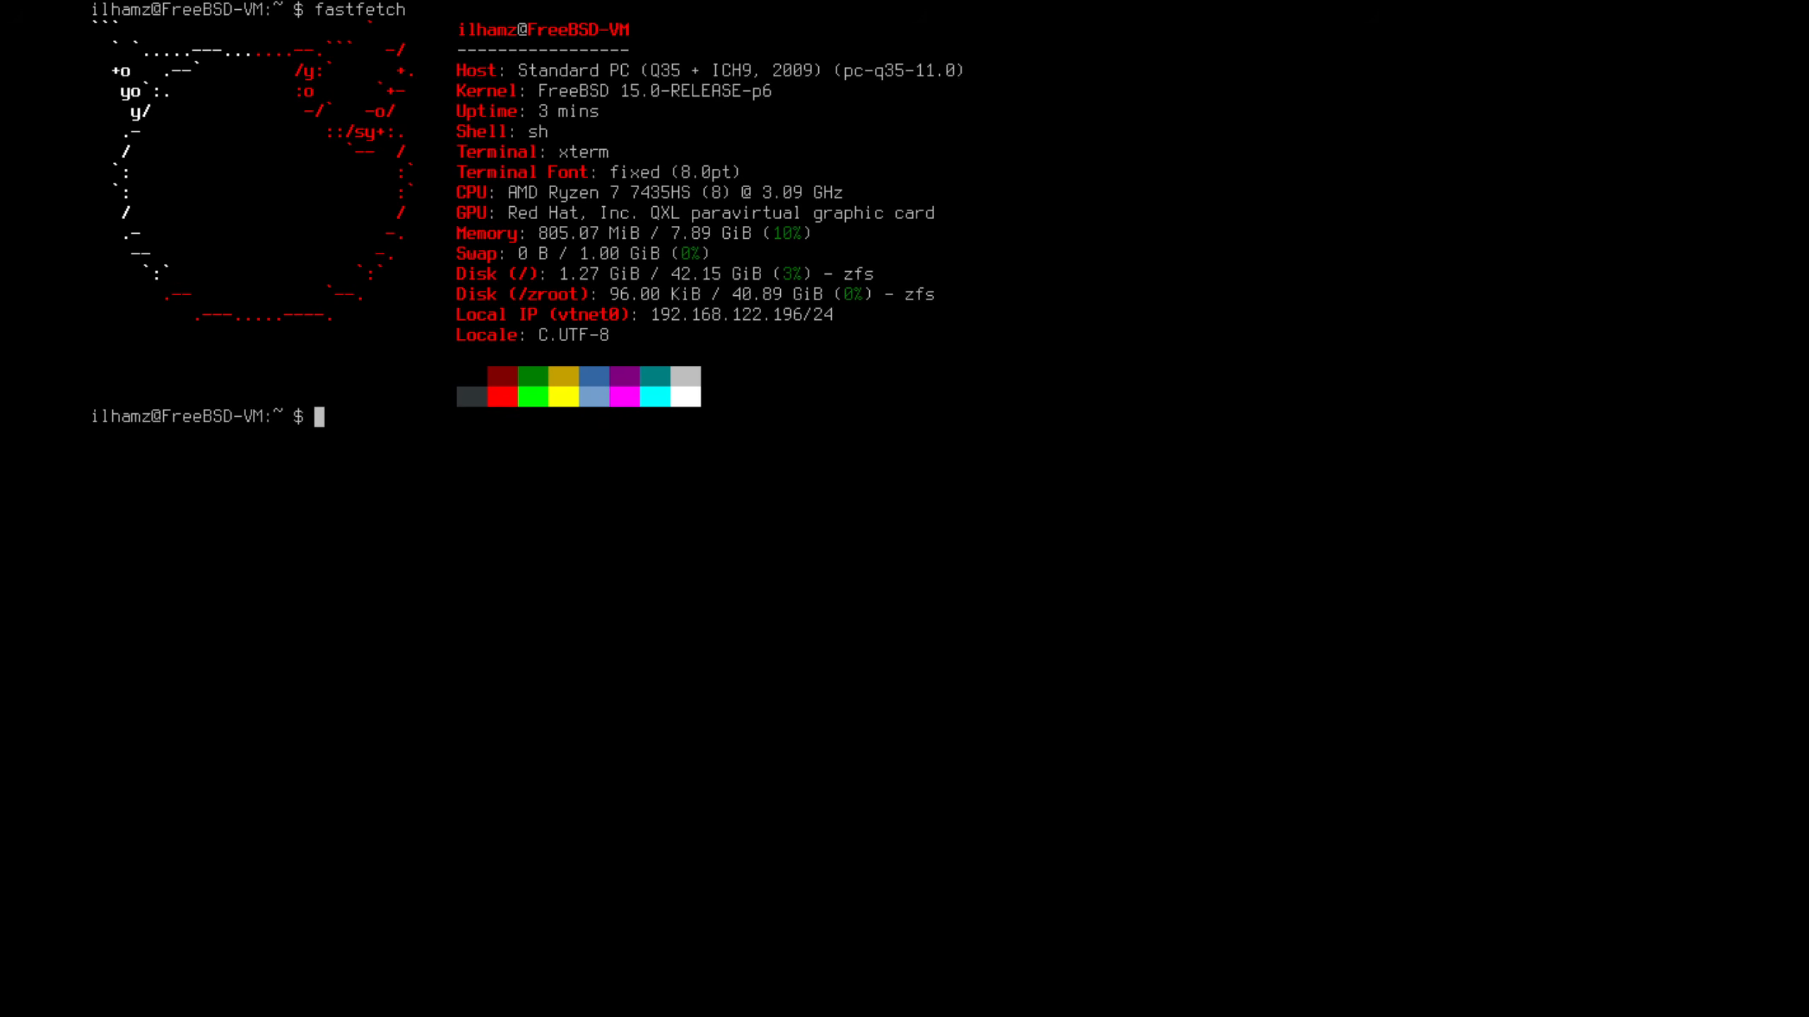
# Run sudo pkg autoremove, which finds nothing to remove, then begin typing /etc/rc.conf
pyautogui.write('sudo pkg autoremove')
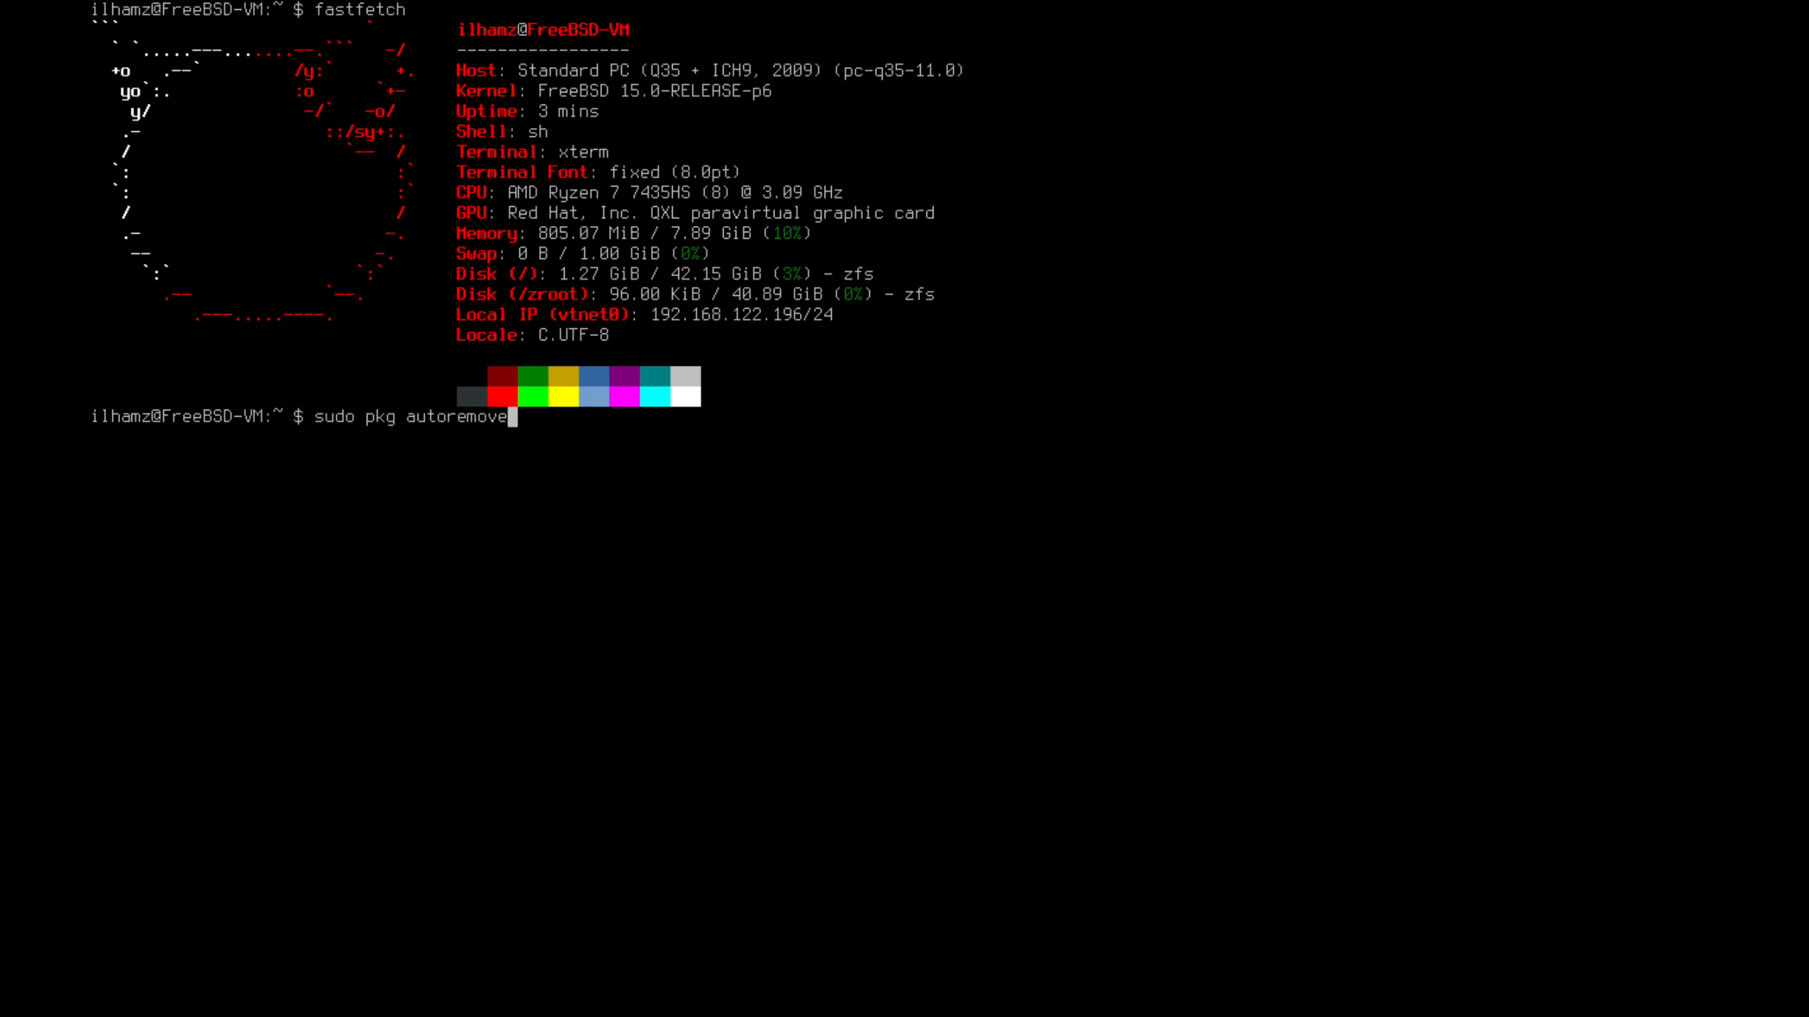
pyautogui.press('Return')
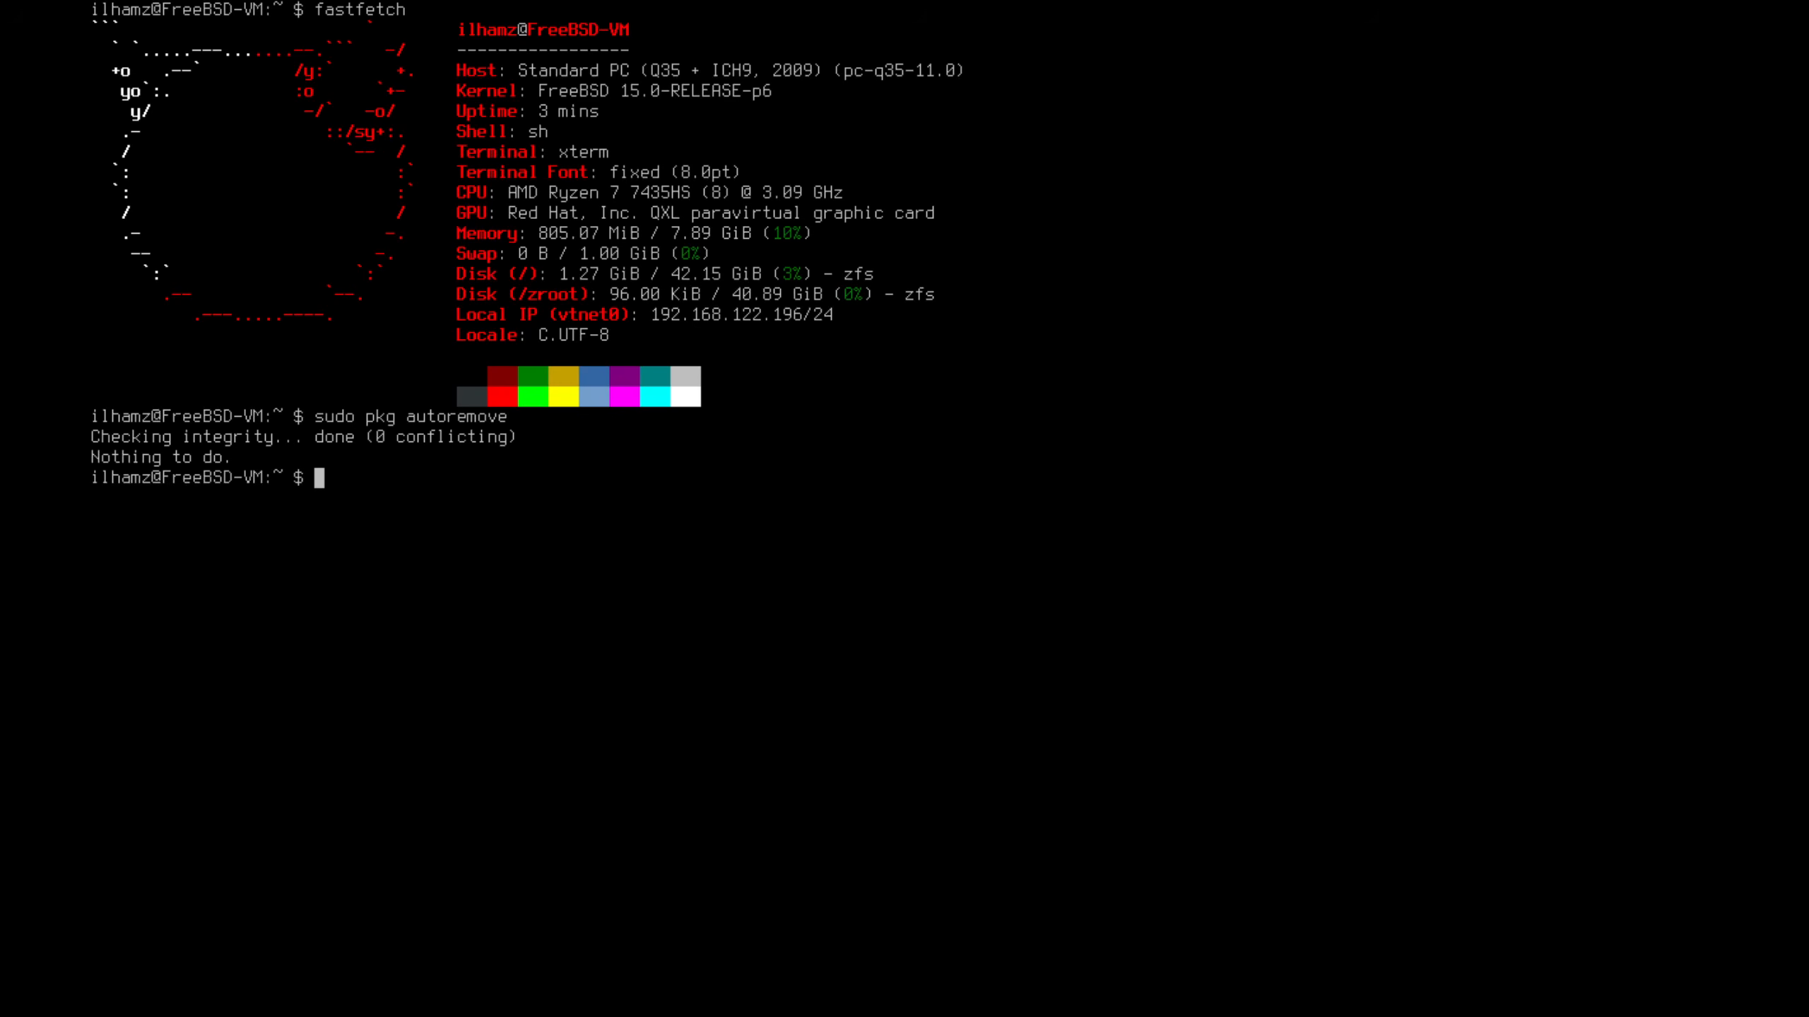
pyautogui.write('<service name>_enable=""')
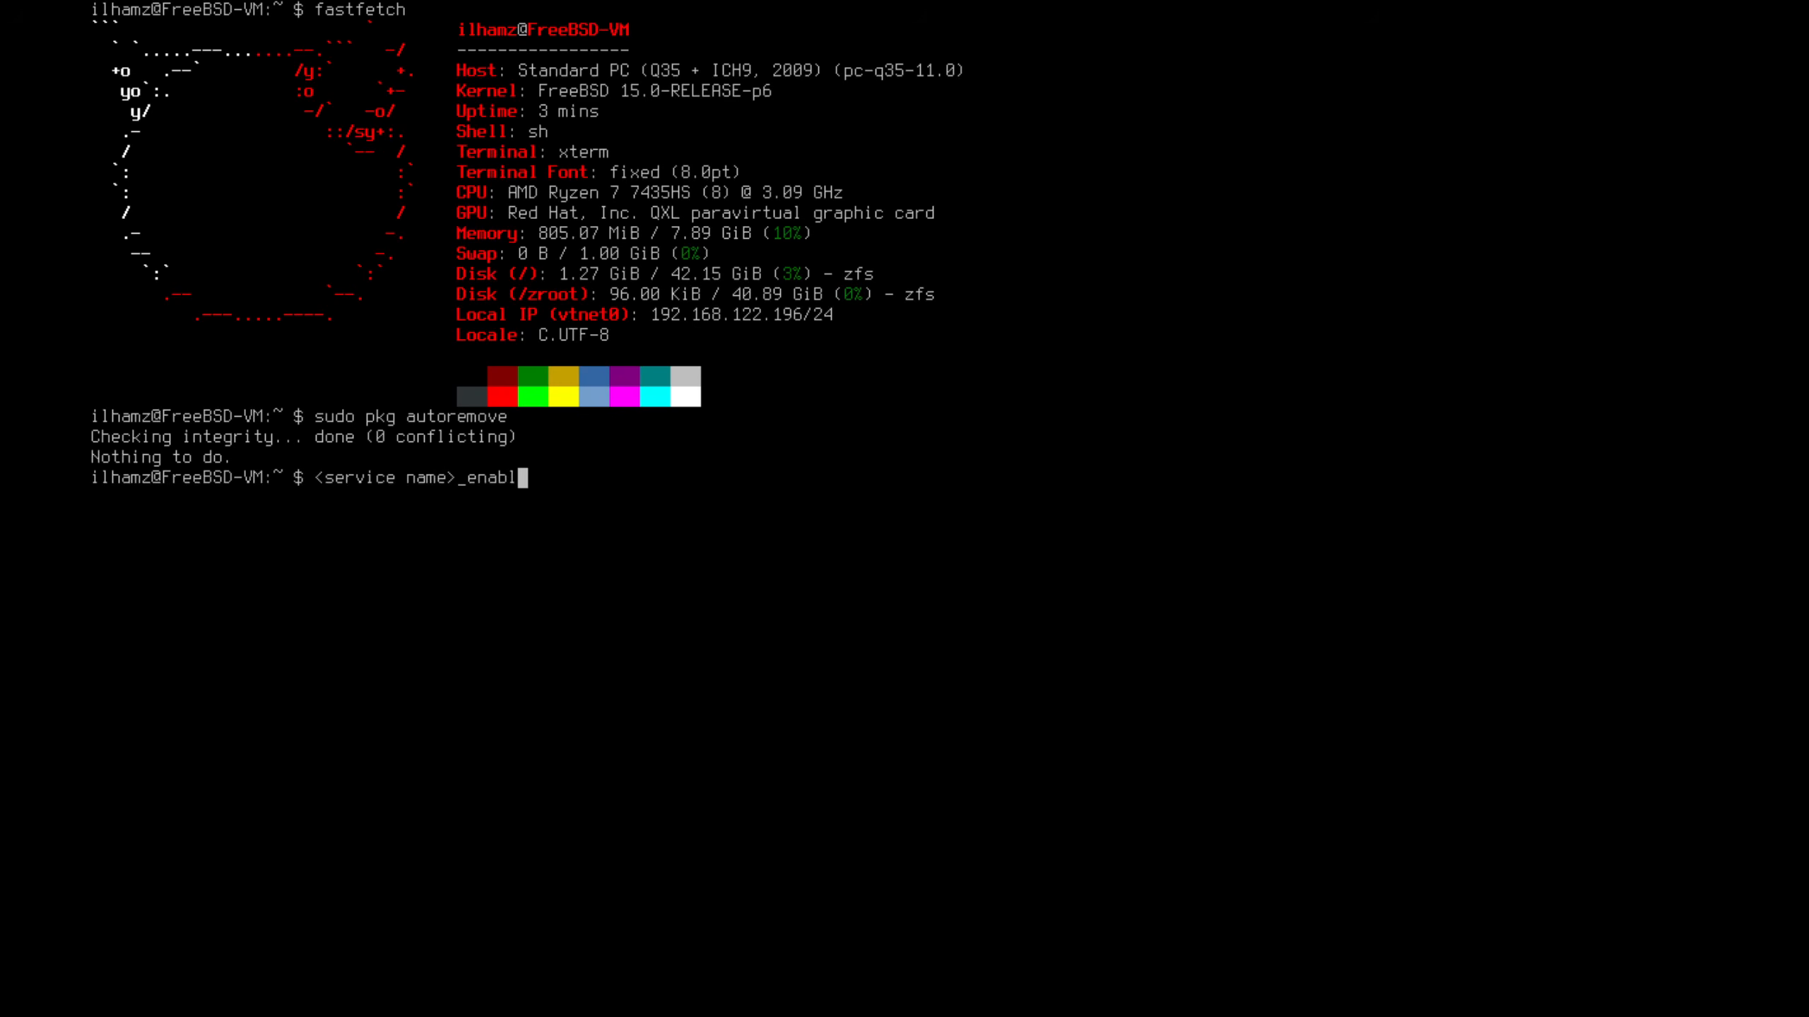
# Replace the partial path with the example line <service name>_enable="YES" and submit it
pyautogui.press('Left')
pyautogui.write('YES')
pyautogui.press('Return')
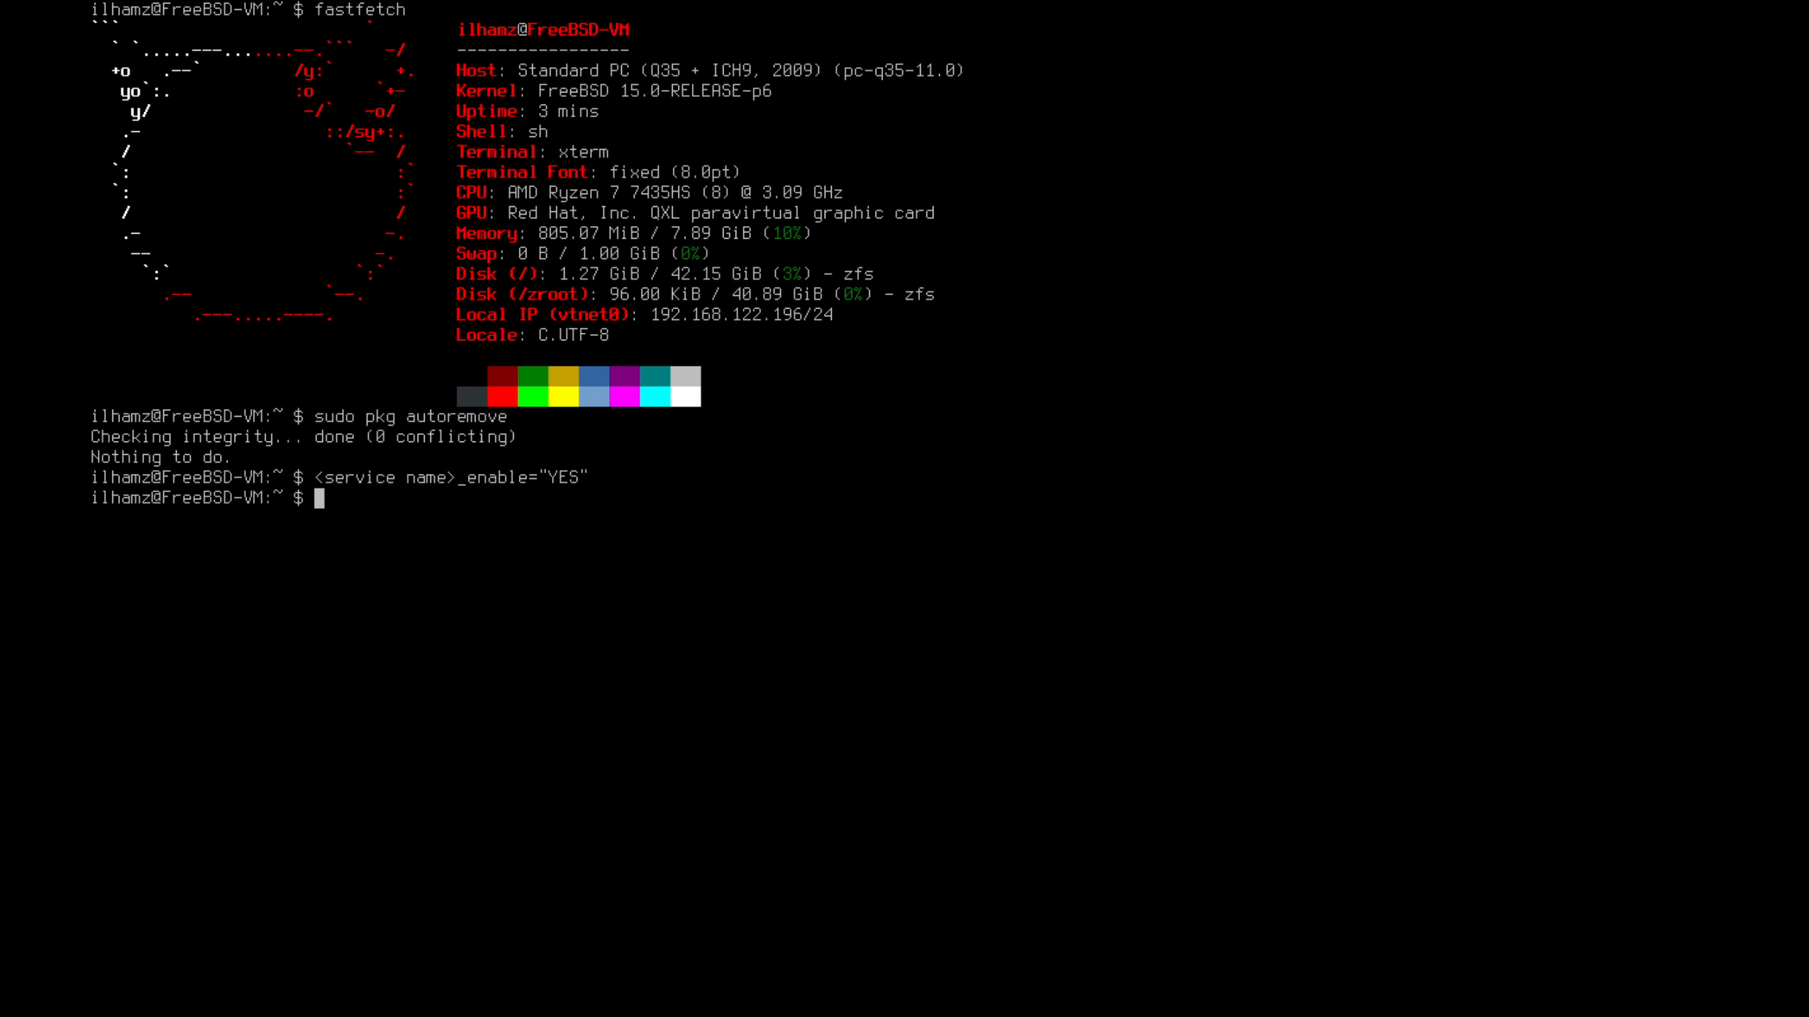
# Enable and start moused with sudo service, then open /etc/rc.conf in sudo vim
pyautogui.write('sudo service moused')
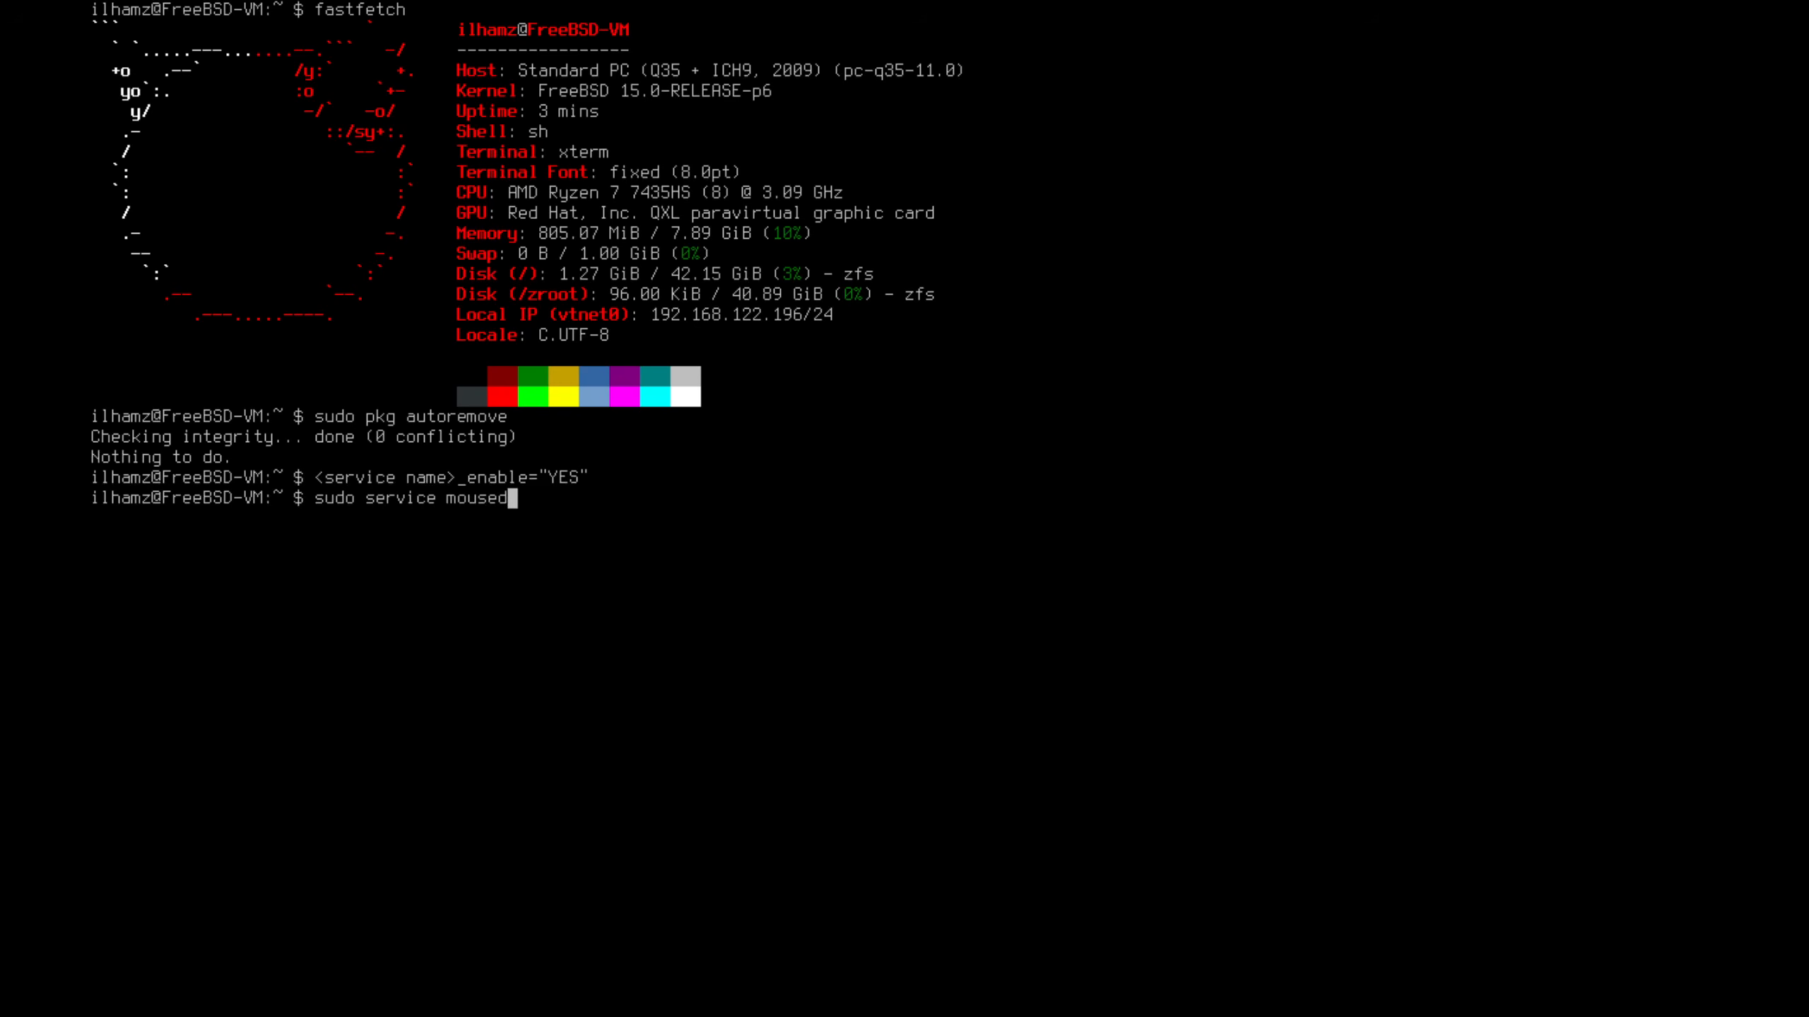
pyautogui.write(' enable')
pyautogui.press('Return')
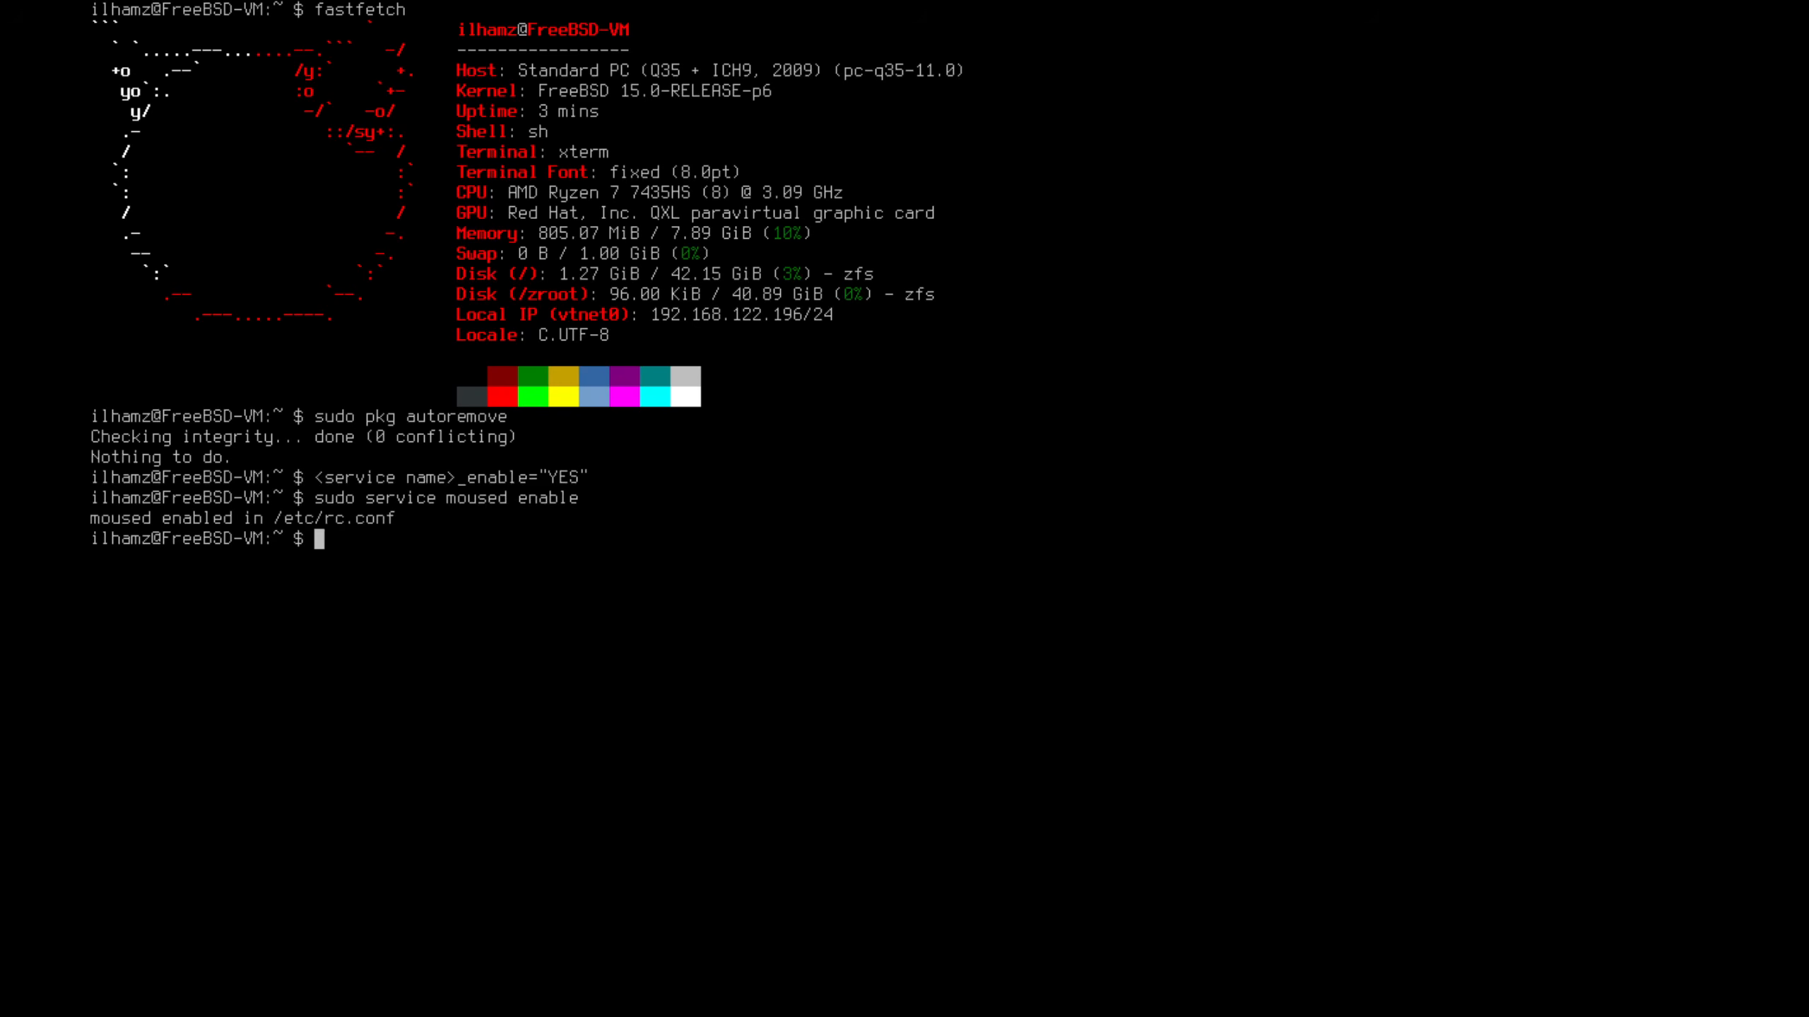
pyautogui.write('sudo service moused start')
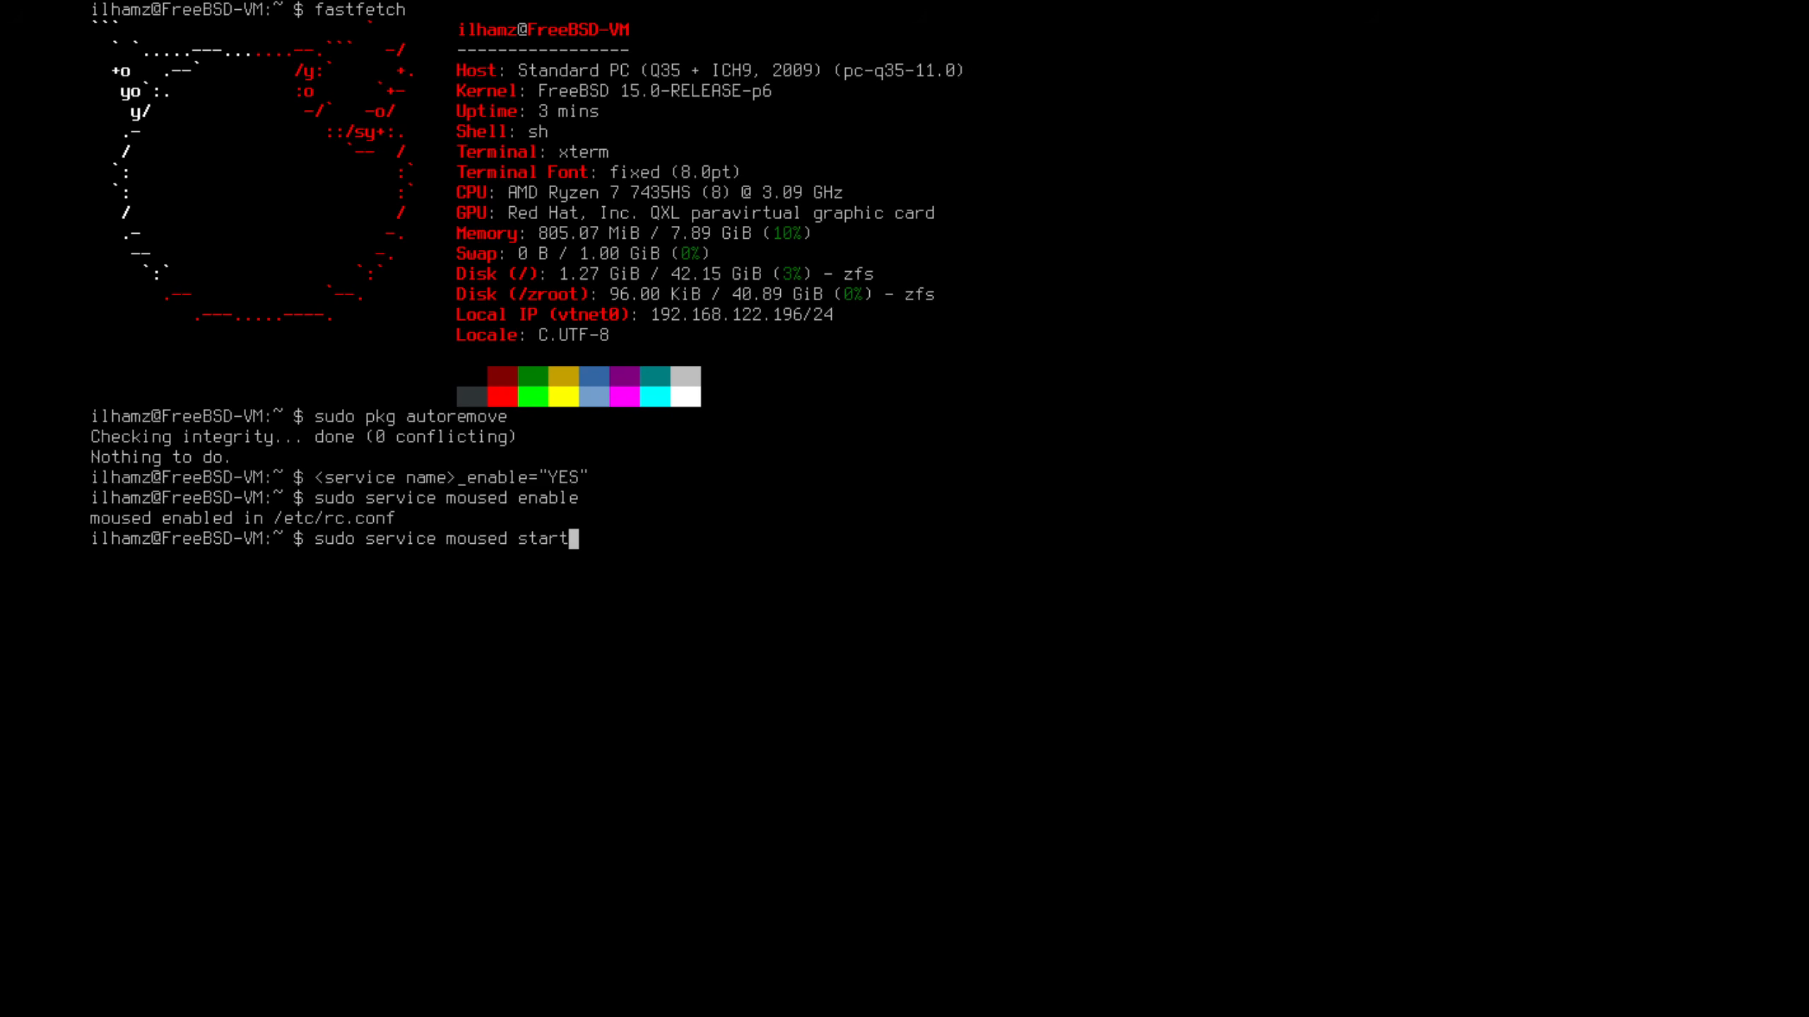
pyautogui.press('Return')
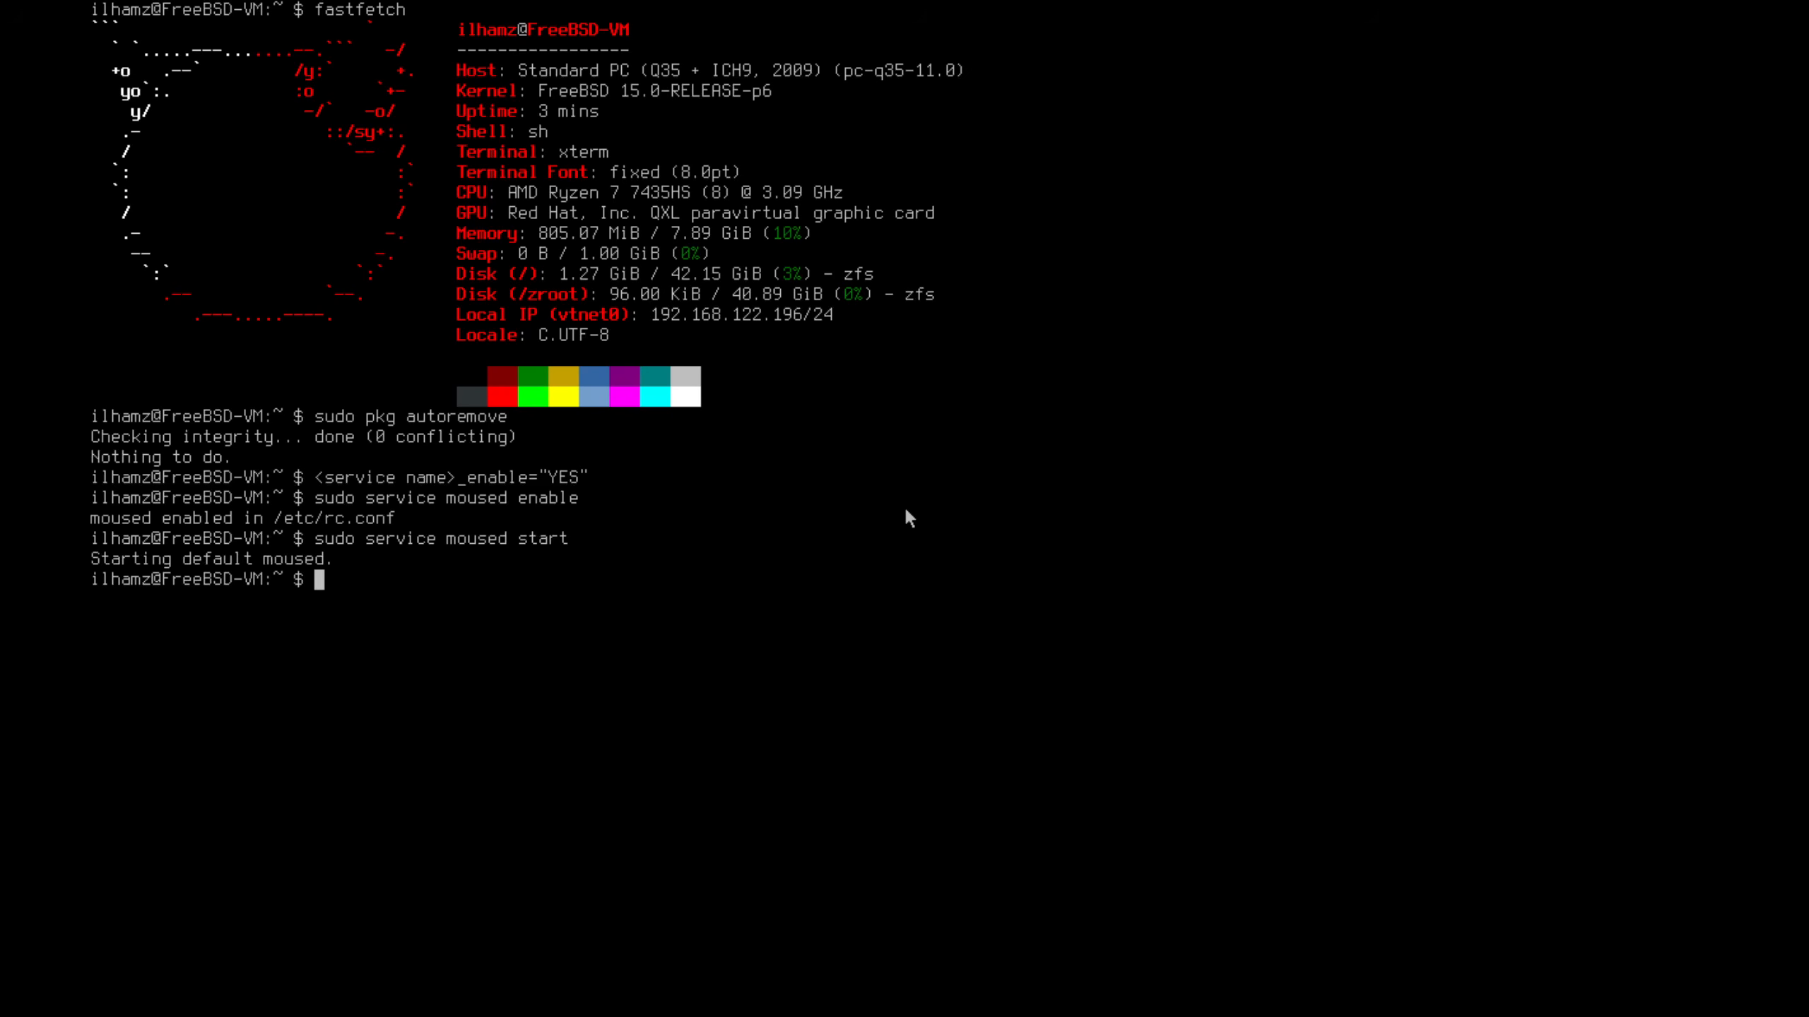
pyautogui.write('sudo vim /etc/rc.conf')
pyautogui.press('Return')
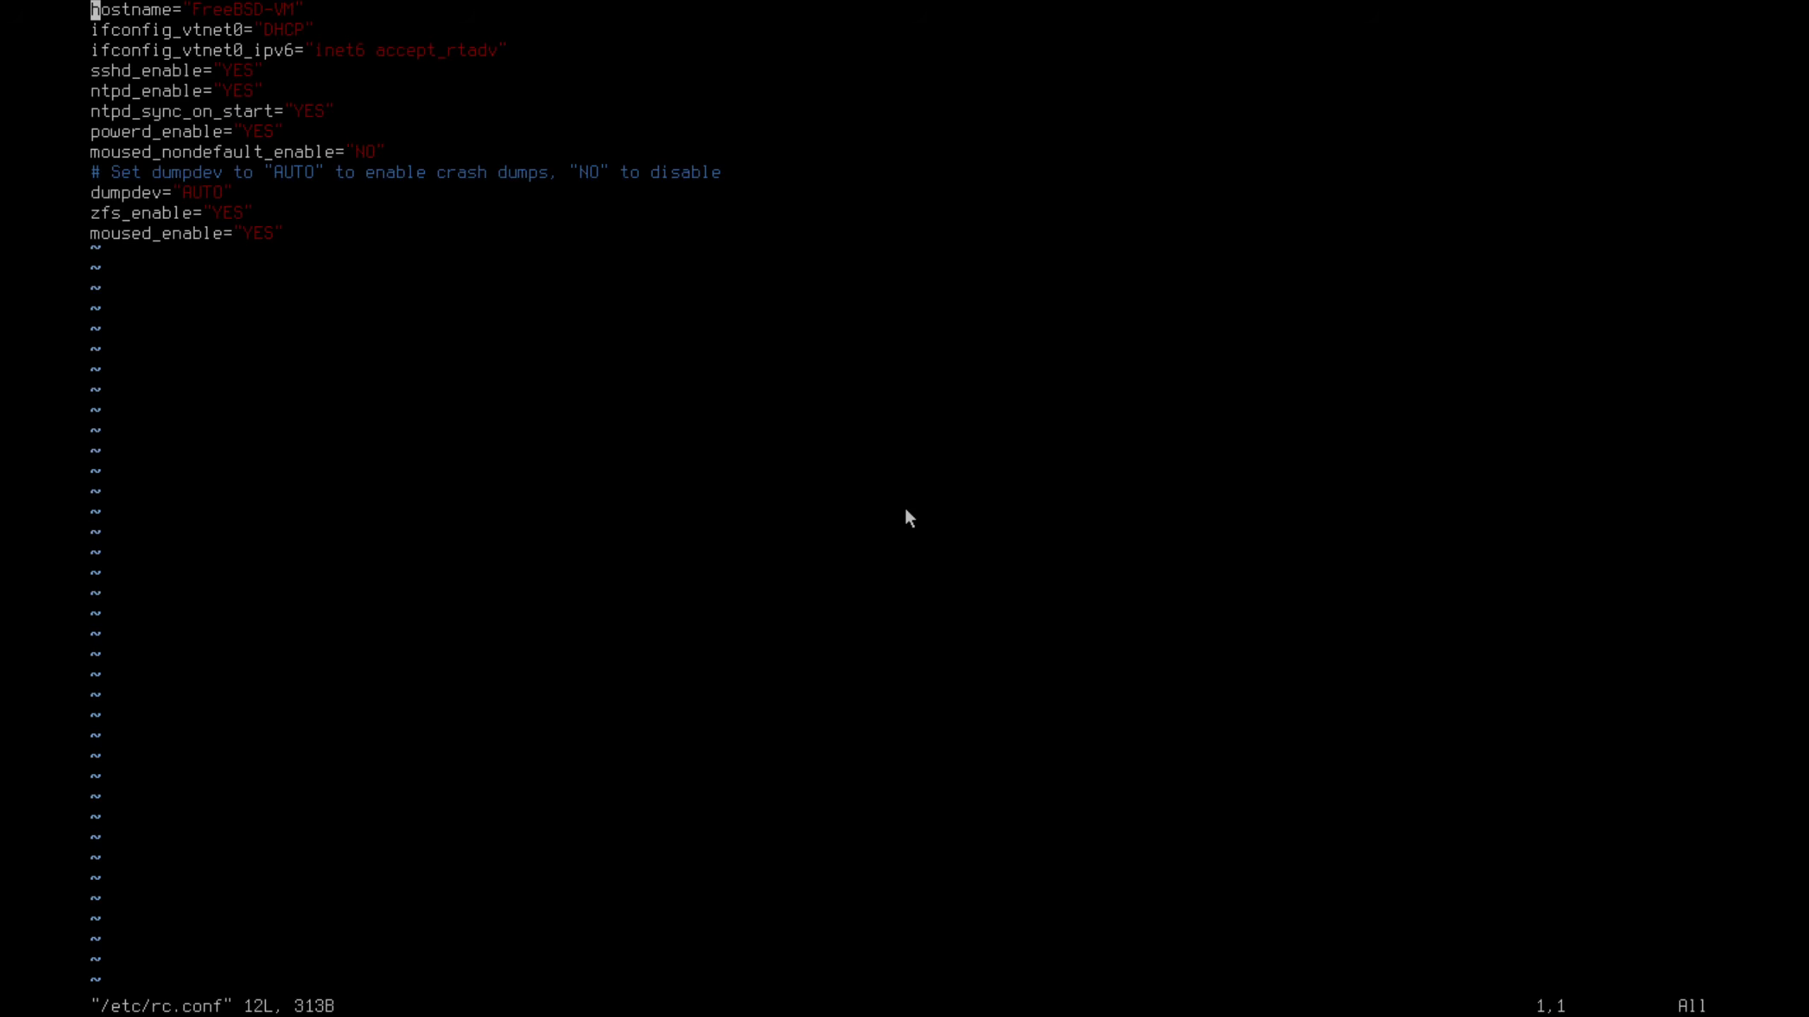
# Check the moused_enable line in rc.conf and quit vim with :q! without saving
pyautogui.press('Down')
pyautogui.press('Down')
pyautogui.press('Down')
pyautogui.press('Down')
pyautogui.press('Down')
pyautogui.press('Down')
pyautogui.press('Down')
pyautogui.press('Down')
pyautogui.press('Down')
pyautogui.press('Down')
pyautogui.press('Down')
pyautogui.hotkey('ctrl', 'c')
pyautogui.write(':')
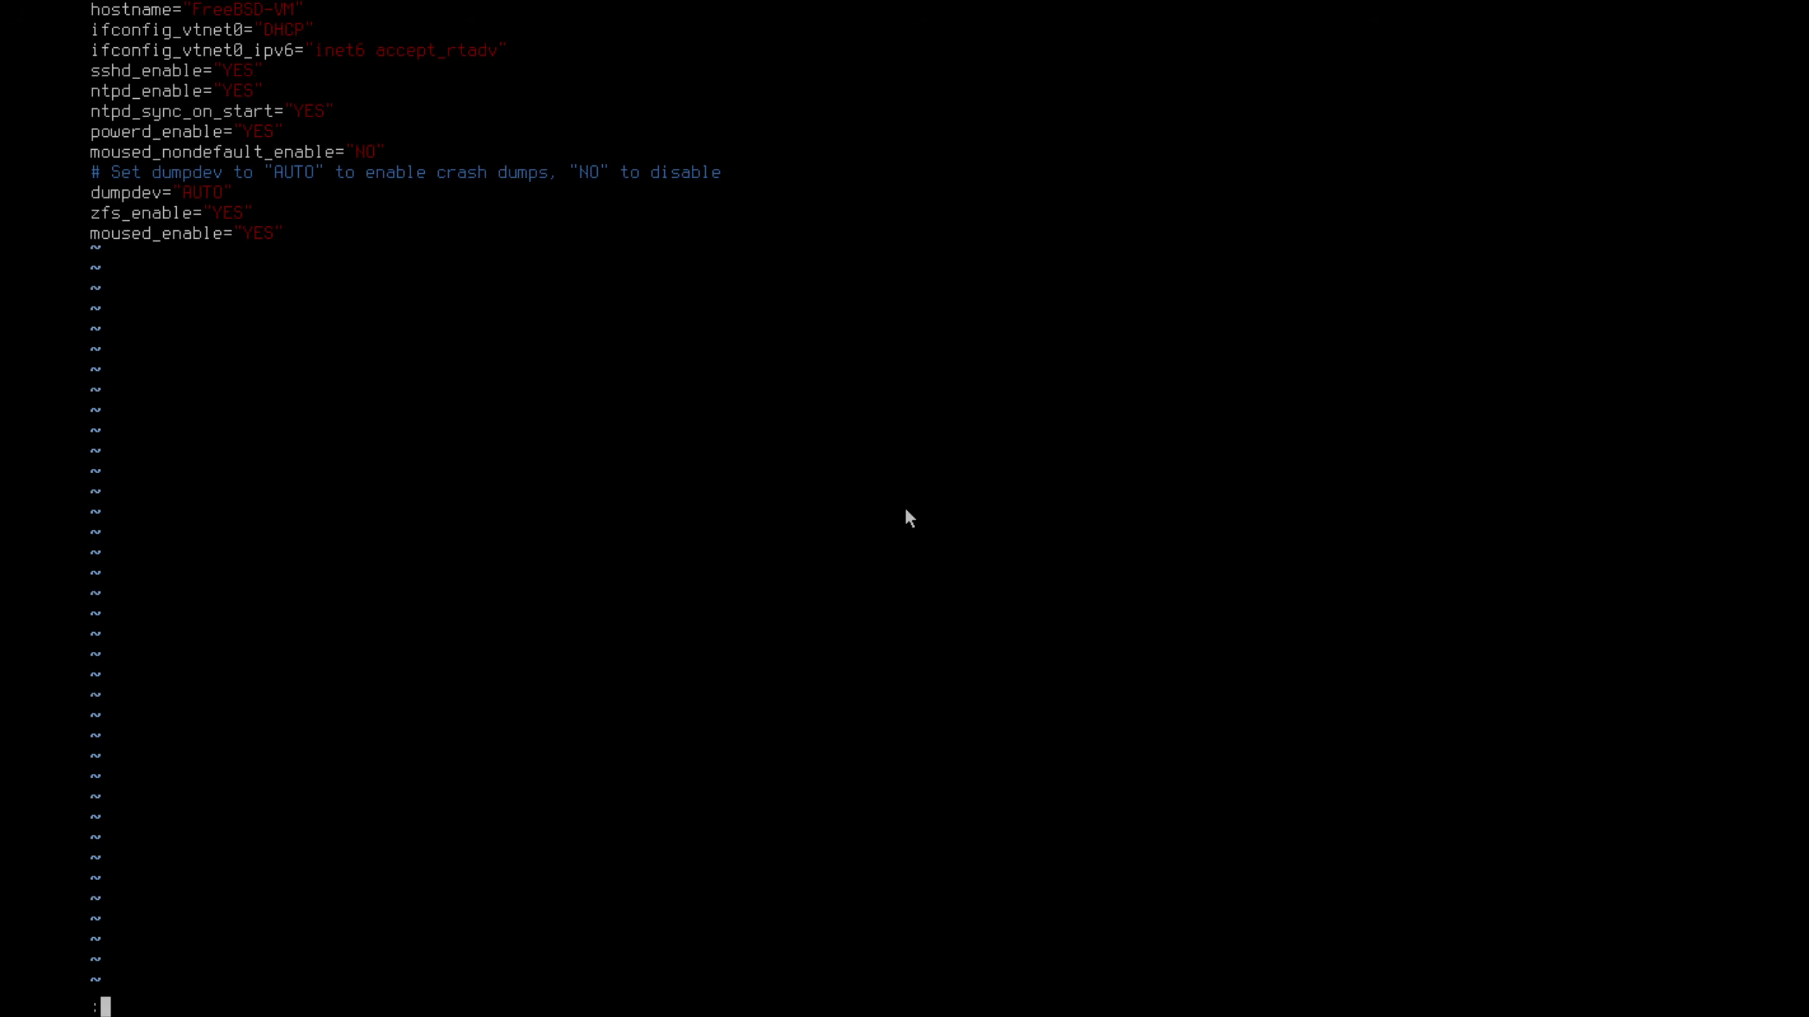
pyautogui.write('q!')
pyautogui.press('Return')
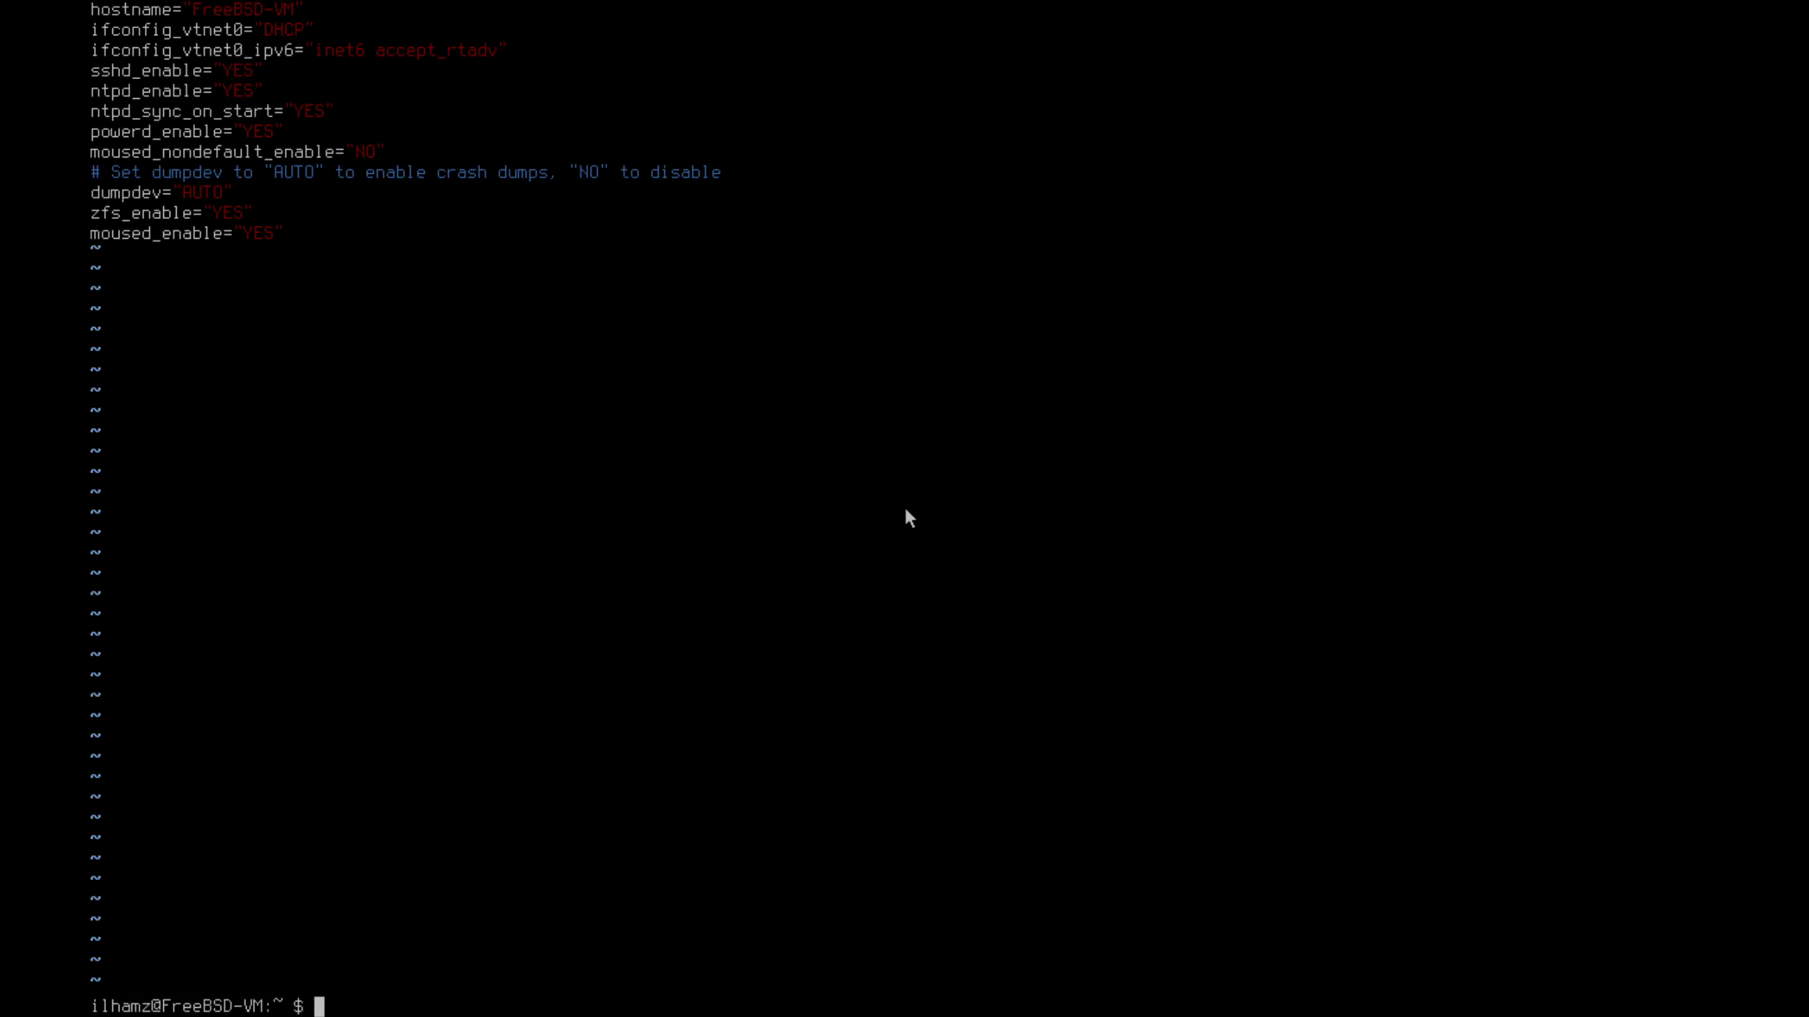
# Run sudo sysrc moused_enable="YES" to reapply the setting
pyautogui.write('sysrc')
pyautogui.press('BackSpace')
pyautogui.press('BackSpace')
pyautogui.press('BackSpace')
pyautogui.press('BackSpace')
pyautogui.press('BackSpace')
pyautogui.write('sudo sysrc moused_enable')
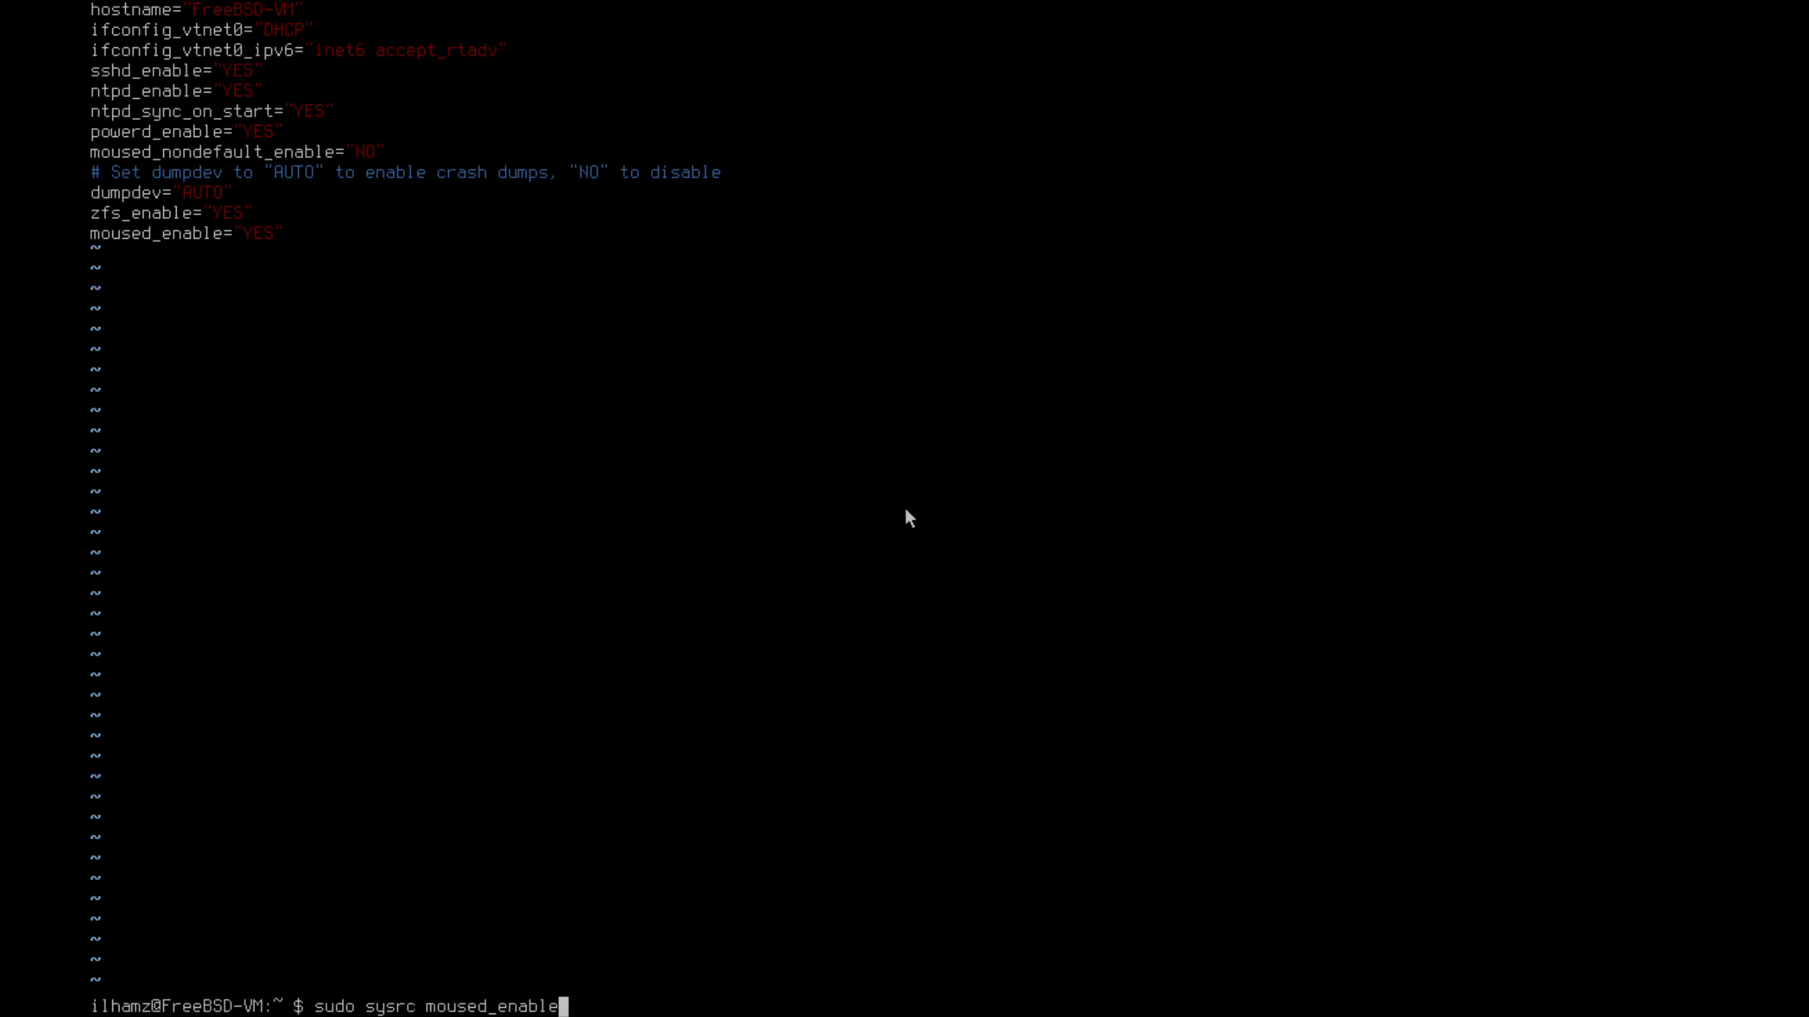
pyautogui.write('="YES"')
pyautogui.press('Return')
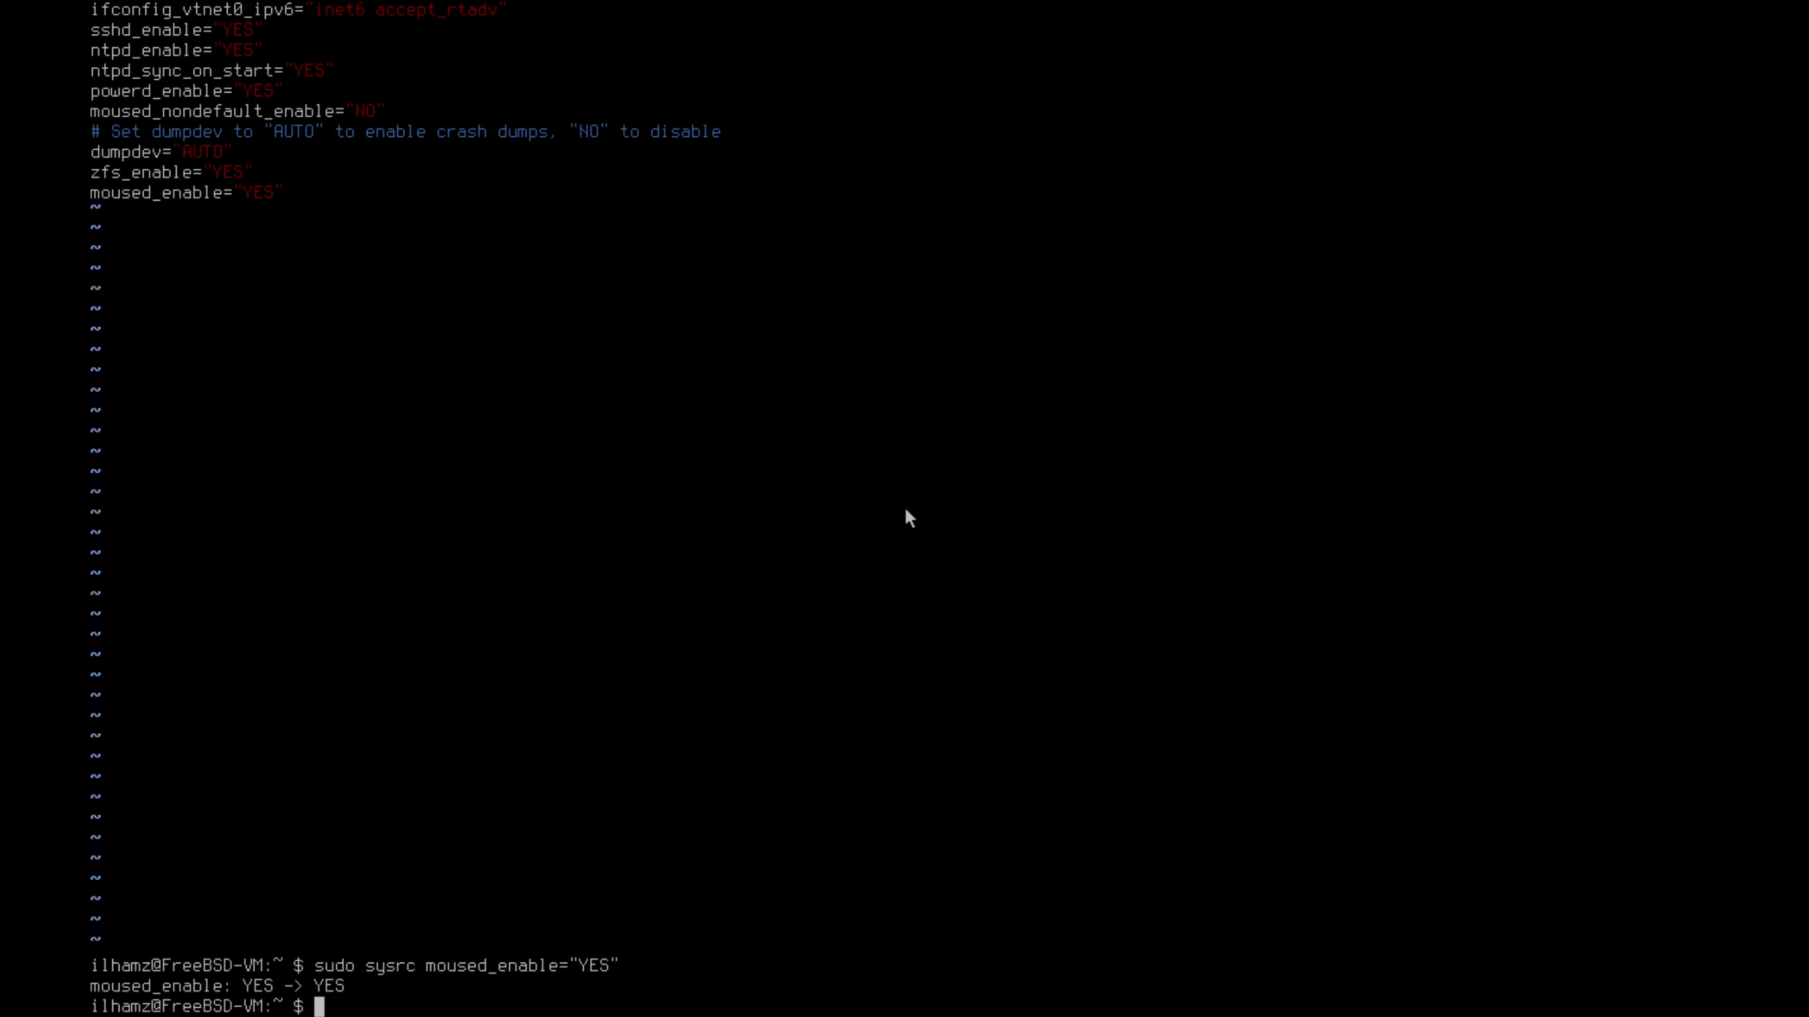